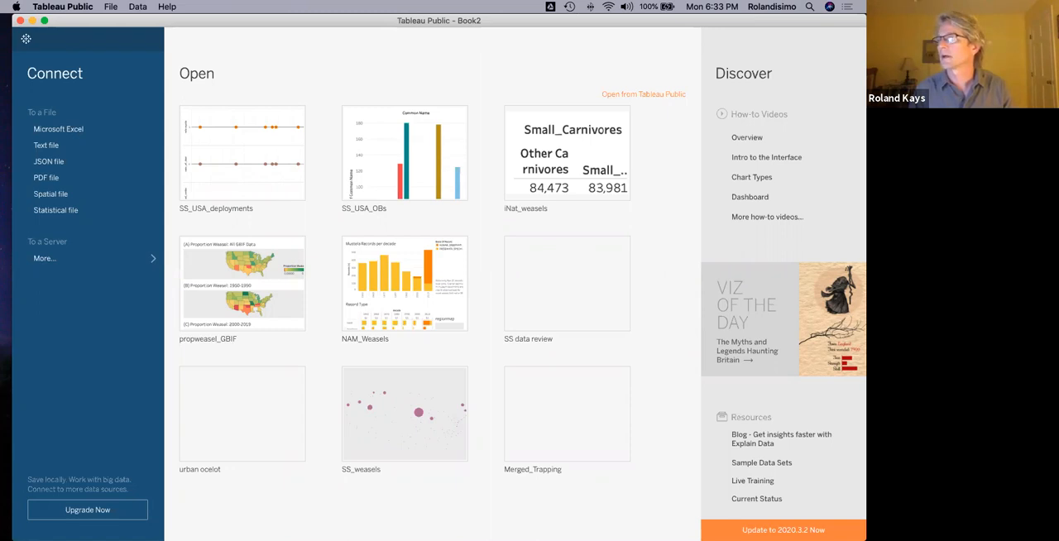
Switch to Finder and load the SS_USA_deployments_w_detections text file into Tableau as the data source.
{"action": "key", "text": "super+Tab"}
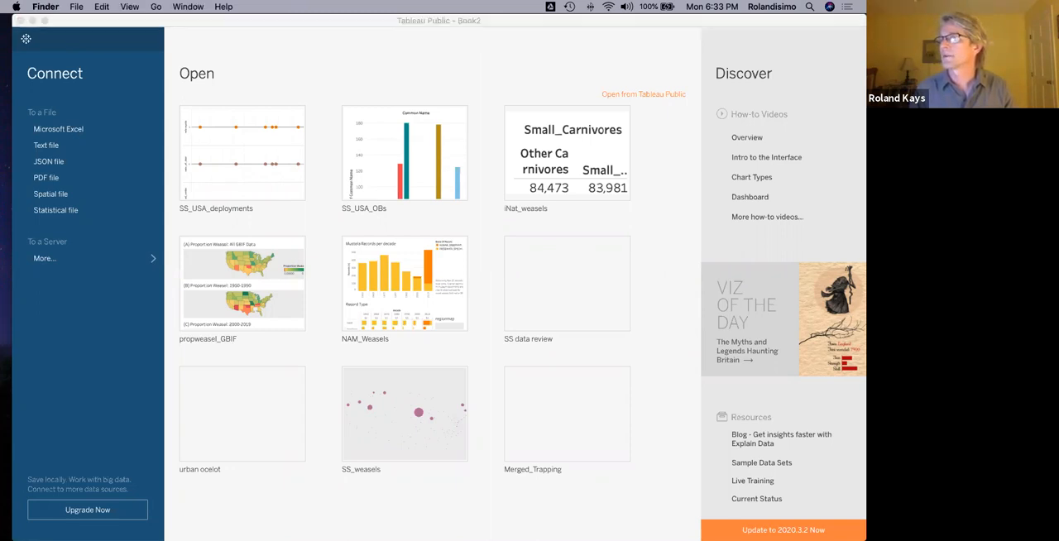
{"action": "left_click_drag", "start_coordinate": [865, 230], "coordinate": [400, 228]}
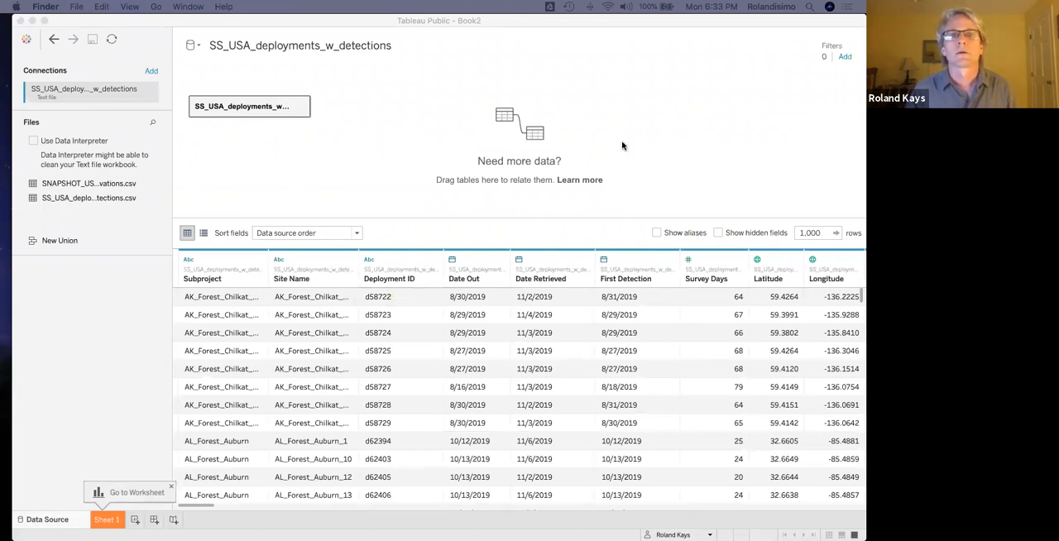
{"action": "left_click", "coordinate": [596, 143]}
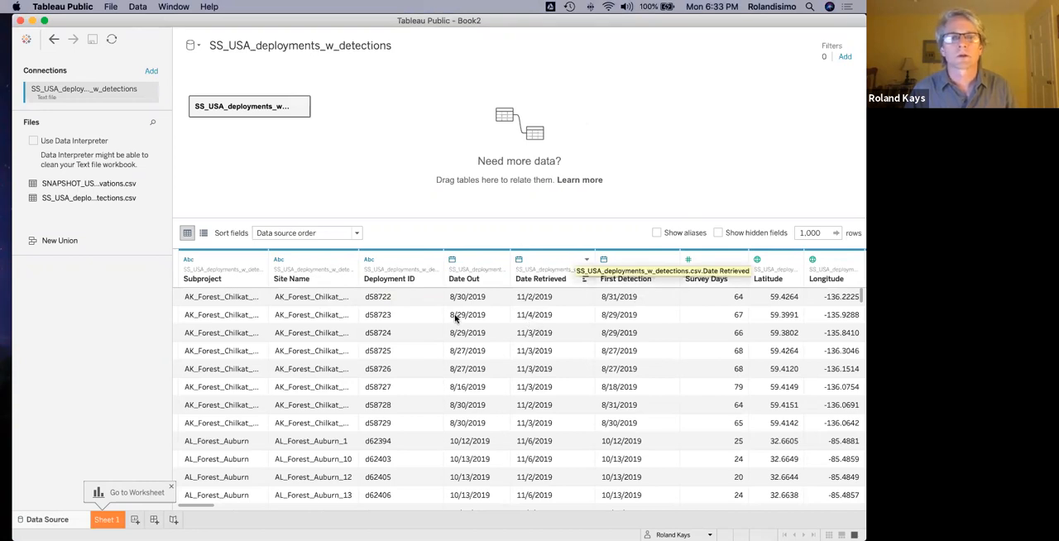
Widen the Site Name column in the data grid so that the full site names fit.
{"action": "scroll", "coordinate": [299, 321], "scroll_direction": "right", "scroll_amount": 5}
{"action": "scroll", "coordinate": [299, 321], "scroll_direction": "left", "scroll_amount": 5}
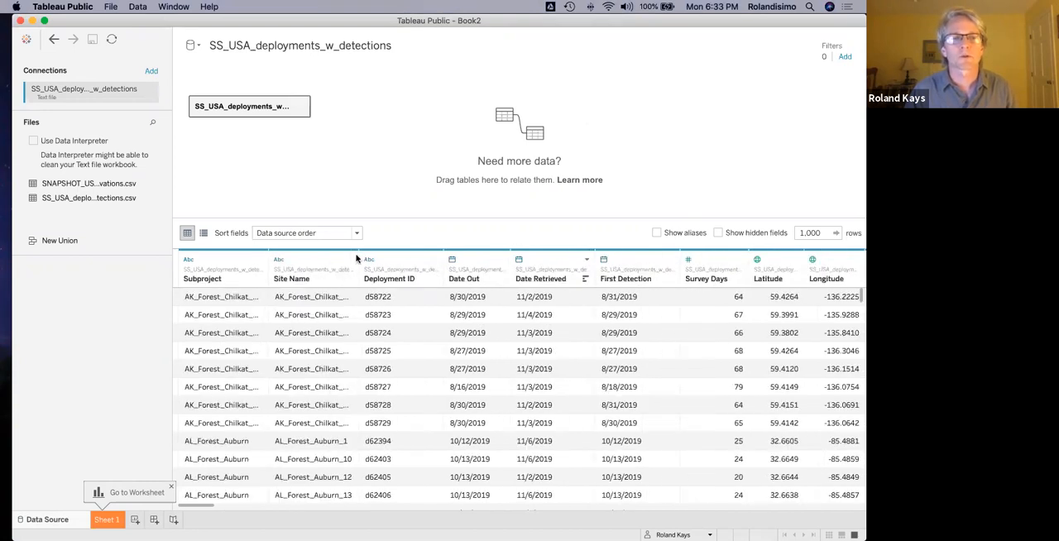
{"action": "left_click", "coordinate": [402, 268]}
{"action": "left_click_drag", "start_coordinate": [476, 260], "coordinate": [477, 260]}
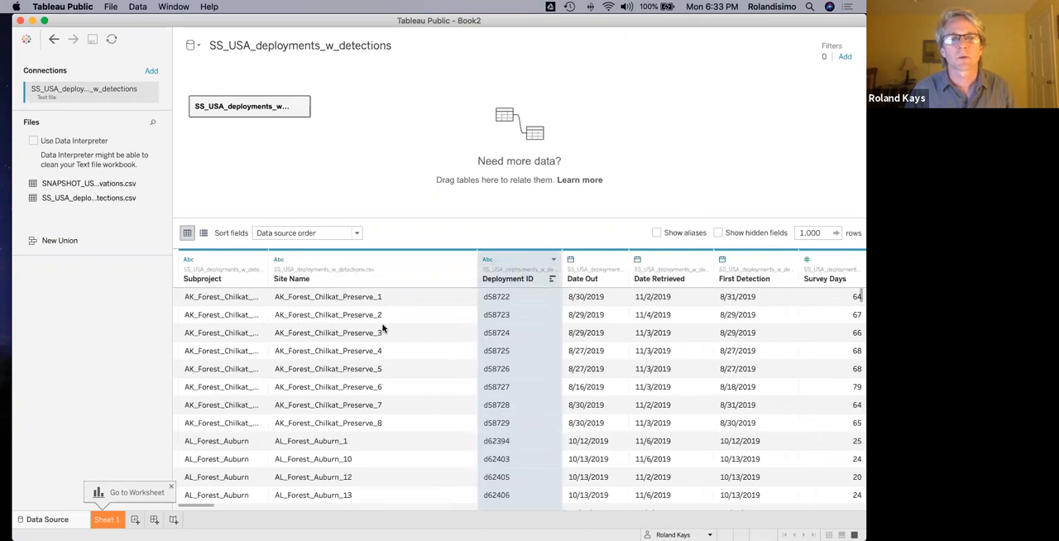
Examine the deployment dates, survey days, location, habitat, population, building and species count columns of the deployments table.
{"action": "scroll", "coordinate": [512, 337], "scroll_direction": "right", "scroll_amount": 5}
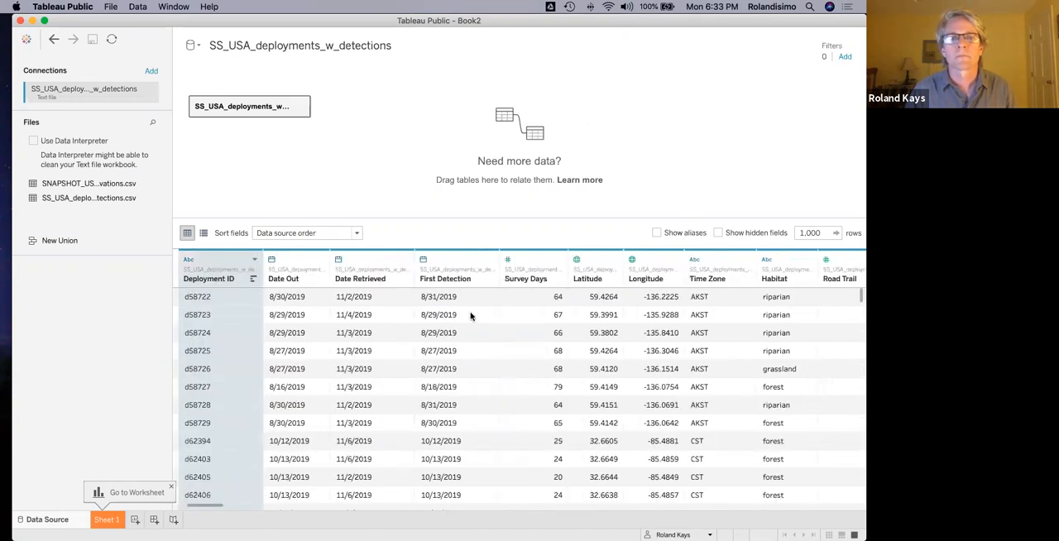
{"action": "left_click", "coordinate": [531, 258]}
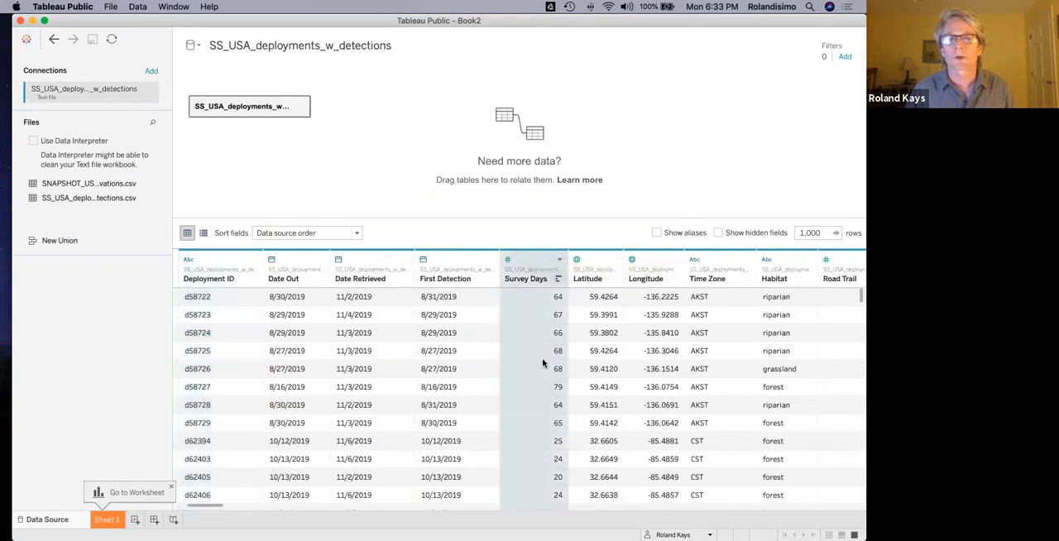
{"action": "scroll", "coordinate": [546, 359], "scroll_direction": "right", "scroll_amount": 3}
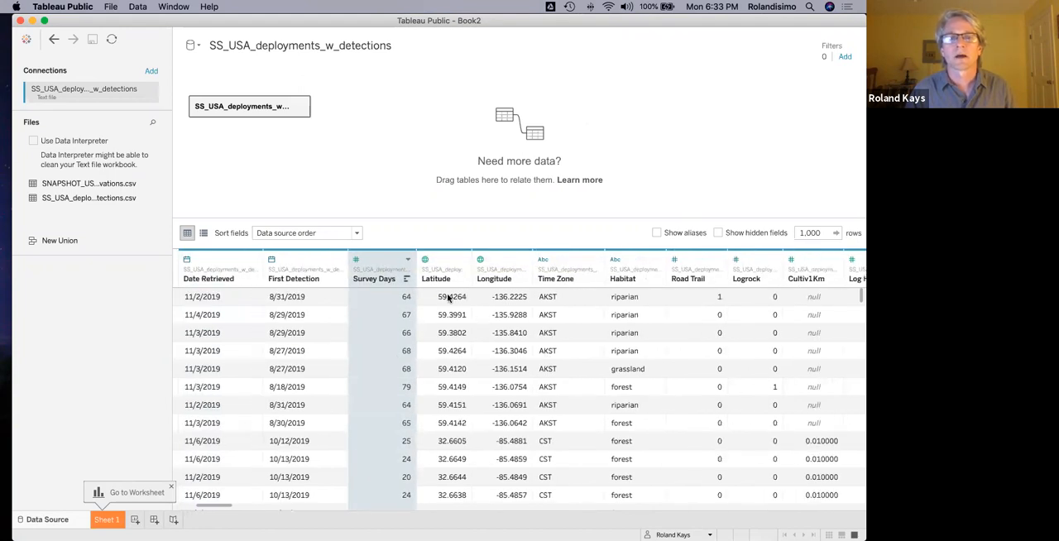
{"action": "scroll", "coordinate": [529, 324], "scroll_direction": "right", "scroll_amount": 3}
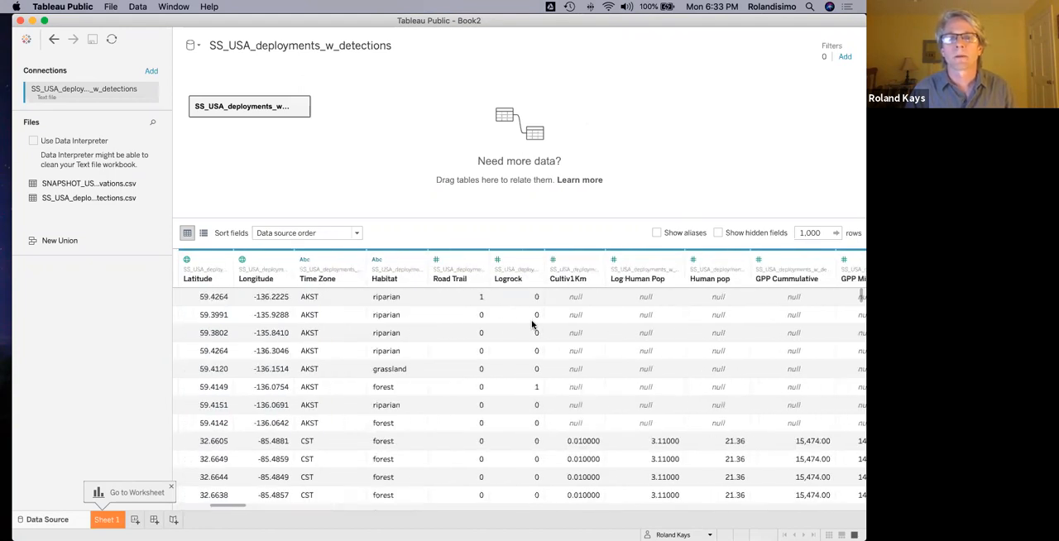
{"action": "scroll", "coordinate": [532, 324], "scroll_direction": "right", "scroll_amount": 5}
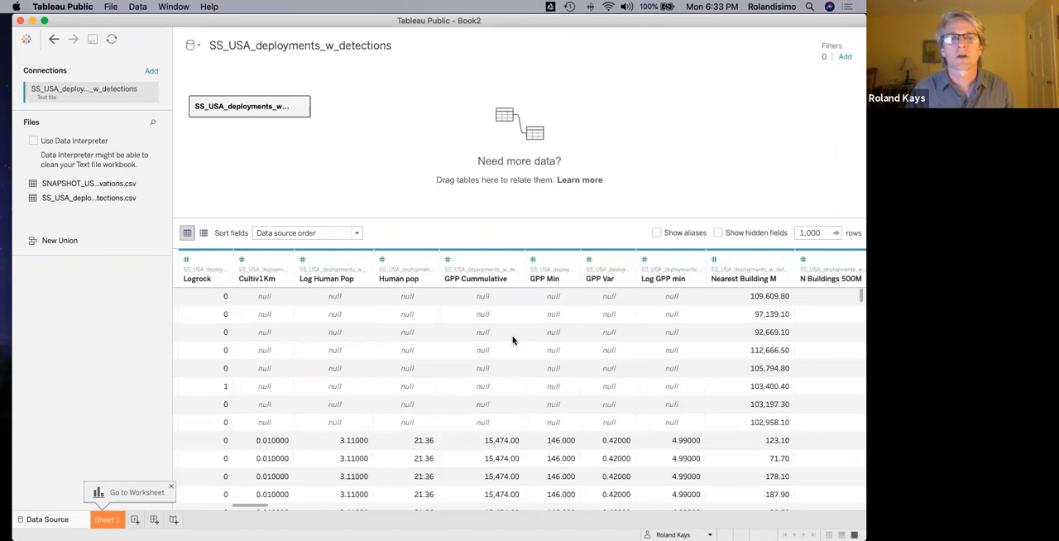
{"action": "scroll", "coordinate": [512, 340], "scroll_direction": "down", "scroll_amount": 5}
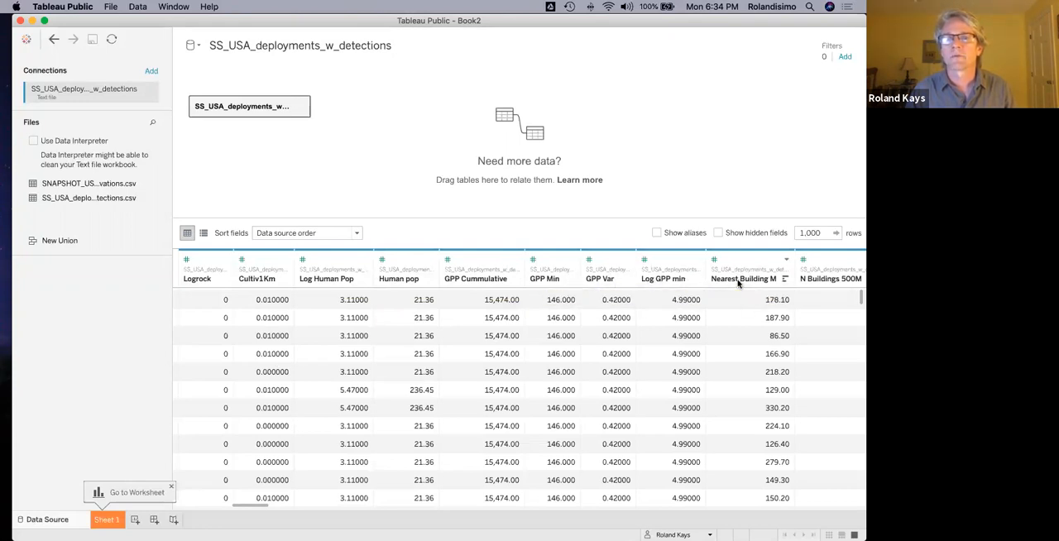
{"action": "scroll", "coordinate": [739, 283], "scroll_direction": "right", "scroll_amount": 5}
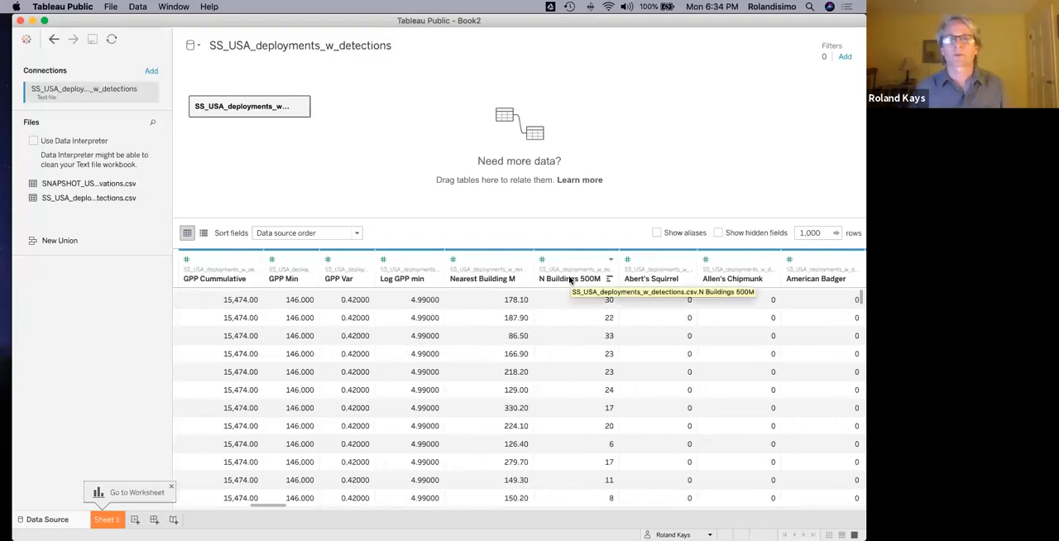
{"action": "scroll", "coordinate": [645, 330], "scroll_direction": "right", "scroll_amount": 4}
{"action": "scroll", "coordinate": [645, 329], "scroll_direction": "right", "scroll_amount": 20}
{"action": "scroll", "coordinate": [645, 329], "scroll_direction": "right", "scroll_amount": 15}
{"action": "scroll", "coordinate": [645, 329], "scroll_direction": "right", "scroll_amount": 8}
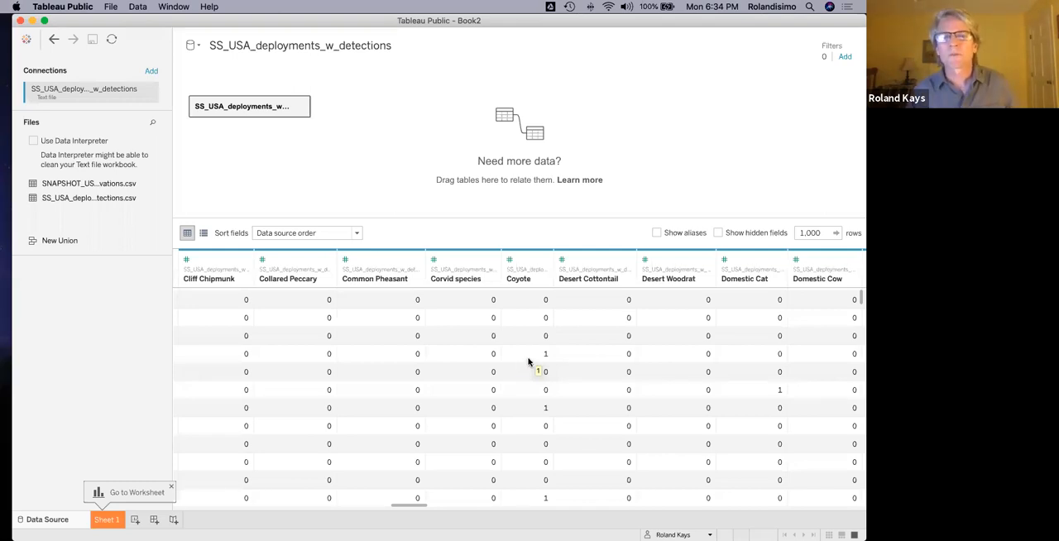
Create a calculated field named rate_coyote from the Coyote column with the formula [Coyote]/[Survey Days].
{"action": "left_click", "coordinate": [545, 261]}
{"action": "left_click", "coordinate": [566, 315]}
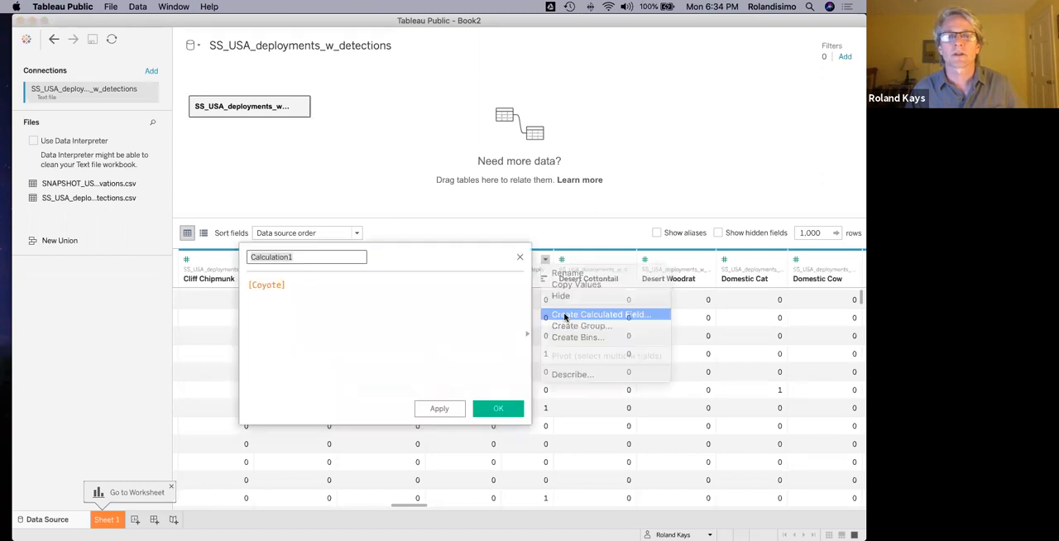
{"action": "type", "text": "rate_coyote"}
{"action": "left_click", "coordinate": [329, 284]}
{"action": "type", "text": "/[Sur"}
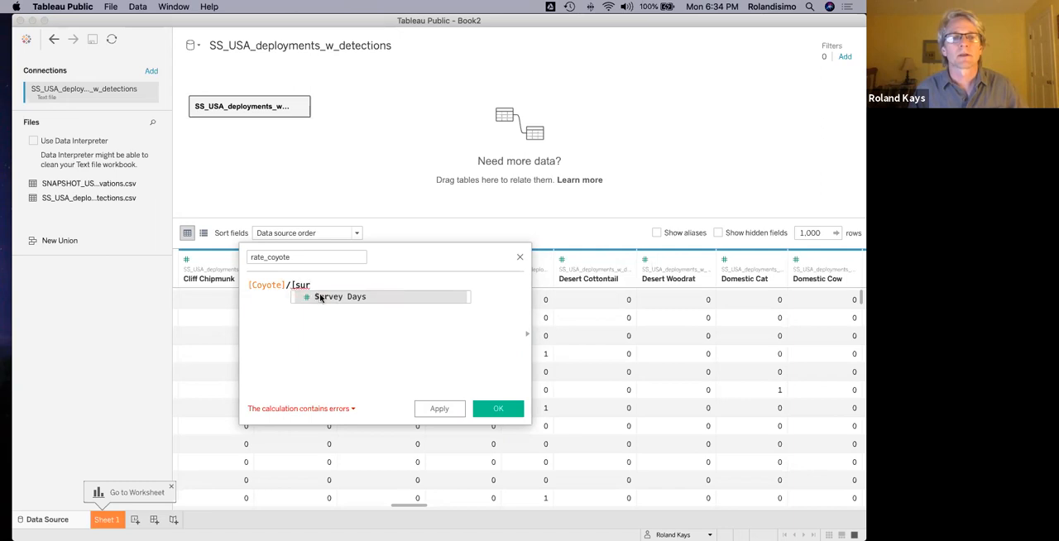
{"action": "left_click", "coordinate": [323, 300]}
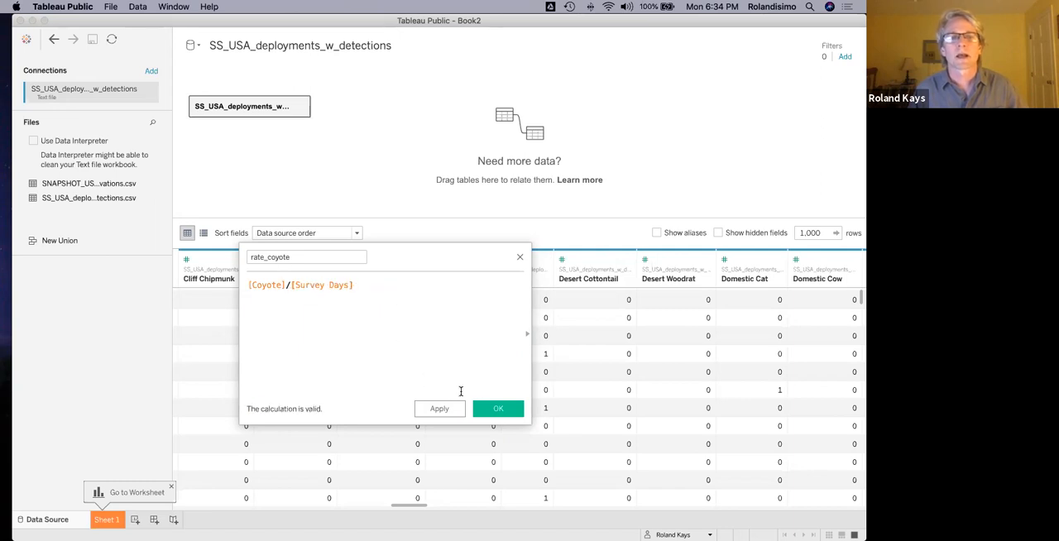
{"action": "left_click", "coordinate": [498, 409]}
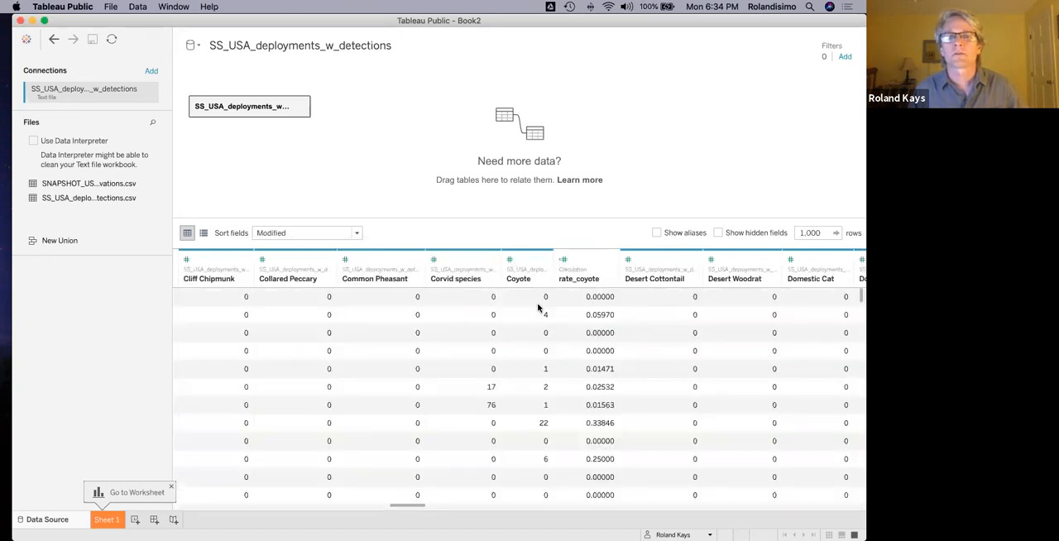
{"action": "scroll", "coordinate": [543, 311], "scroll_direction": "down", "scroll_amount": 1}
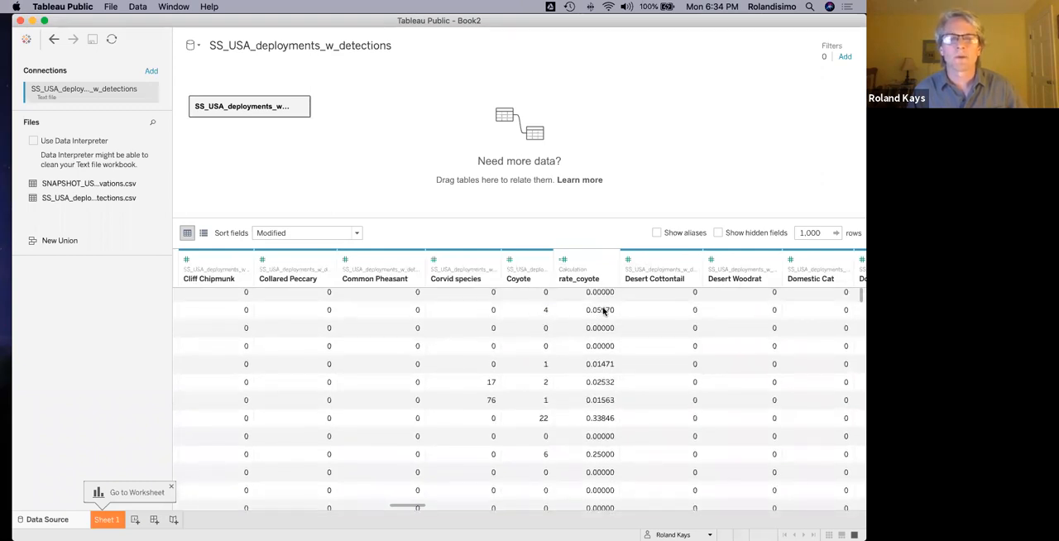
{"action": "scroll", "coordinate": [603, 309], "scroll_direction": "down", "scroll_amount": 1}
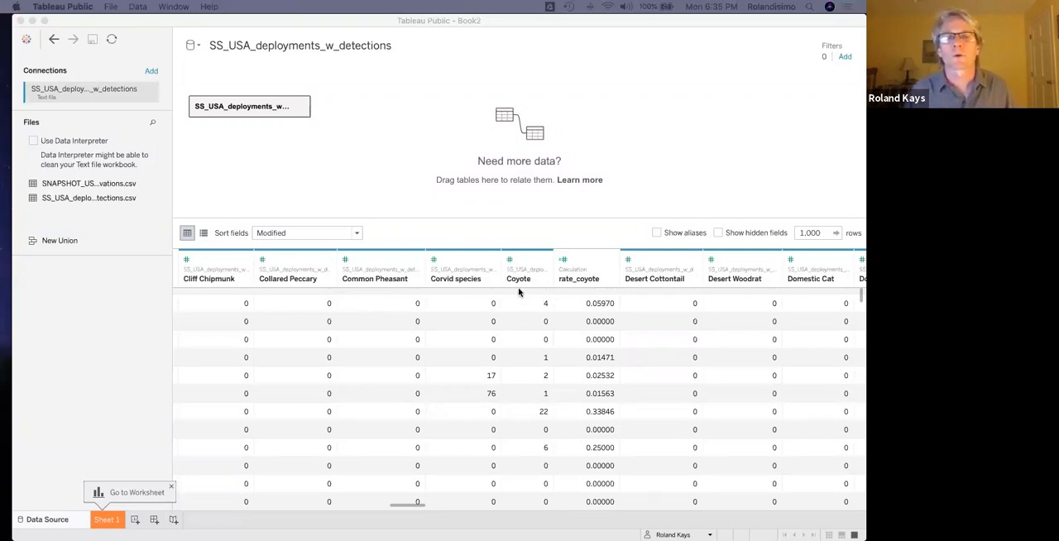
Open Sheet 1 and start a calculated field from Mule Deer, naming it rate_all_deer.
{"action": "left_click", "coordinate": [108, 521]}
{"action": "left_click", "coordinate": [95, 522]}
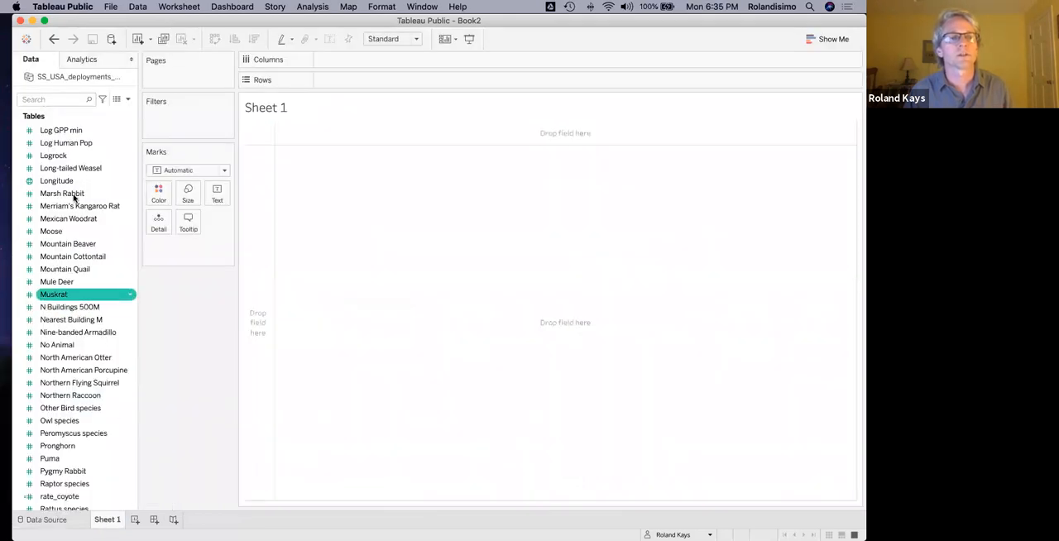
{"action": "right_click", "coordinate": [129, 283]}
{"action": "mouse_move", "coordinate": [173, 350]}
{"action": "left_click", "coordinate": [266, 353]}
{"action": "type", "text": "rate_all_deer"}
Write the deer sum in parentheses as ([Mule Deer]+[White-tailed Deer]+[Elk]+[Unknown Cervid]) in the rate_all_deer formula.
{"action": "left_click", "coordinate": [248, 284]}
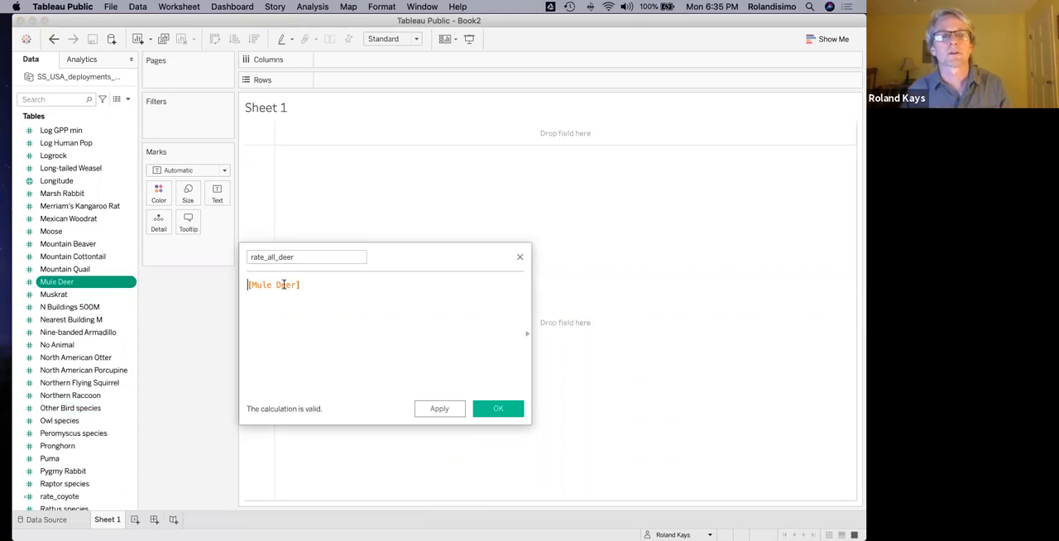
{"action": "type", "text": "("}
{"action": "left_click", "coordinate": [323, 285]}
{"action": "type", "text": "+deer"}
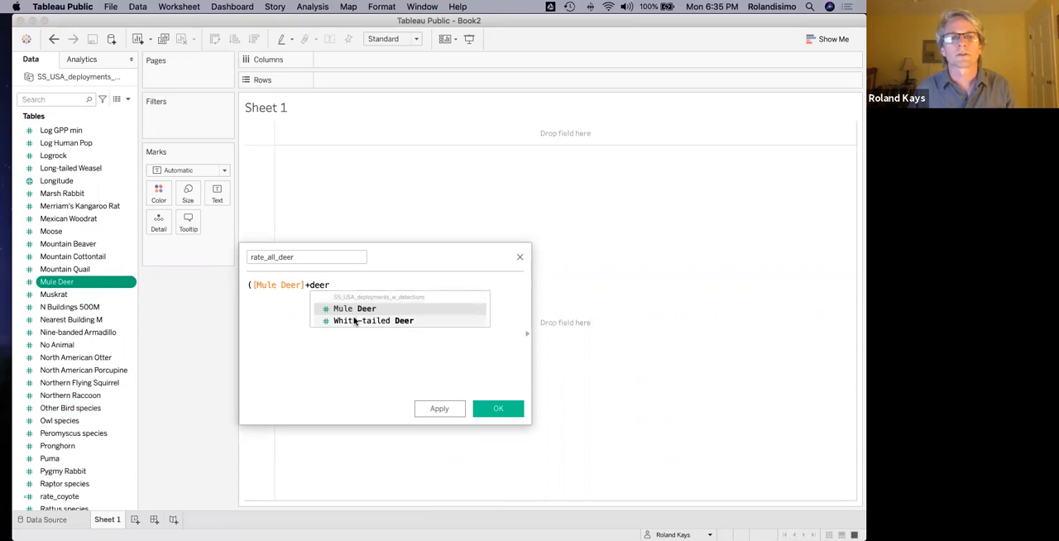
{"action": "double_click", "coordinate": [355, 317]}
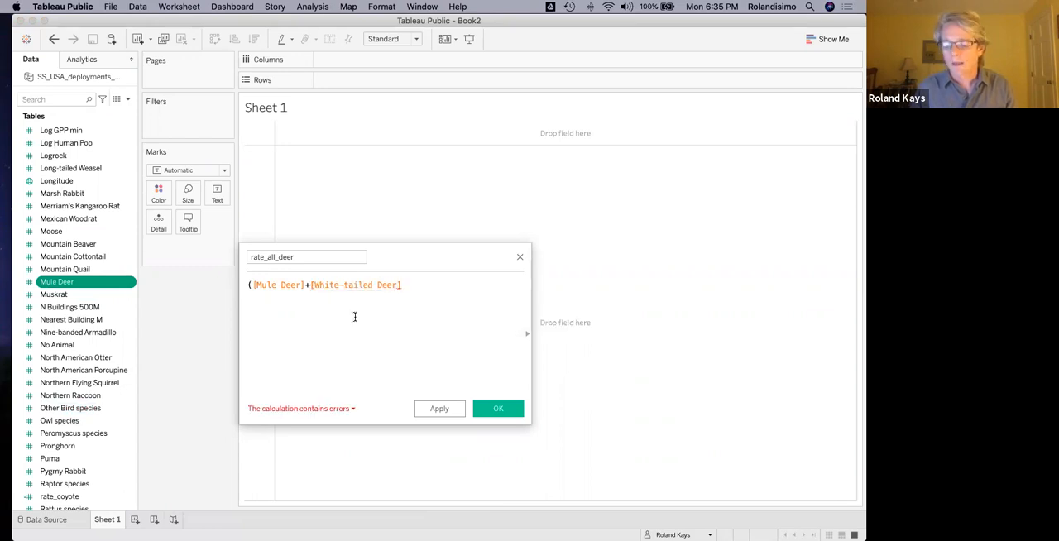
{"action": "type", "text": "+elk"}
{"action": "double_click", "coordinate": [452, 297]}
{"action": "type", "text": "+"}
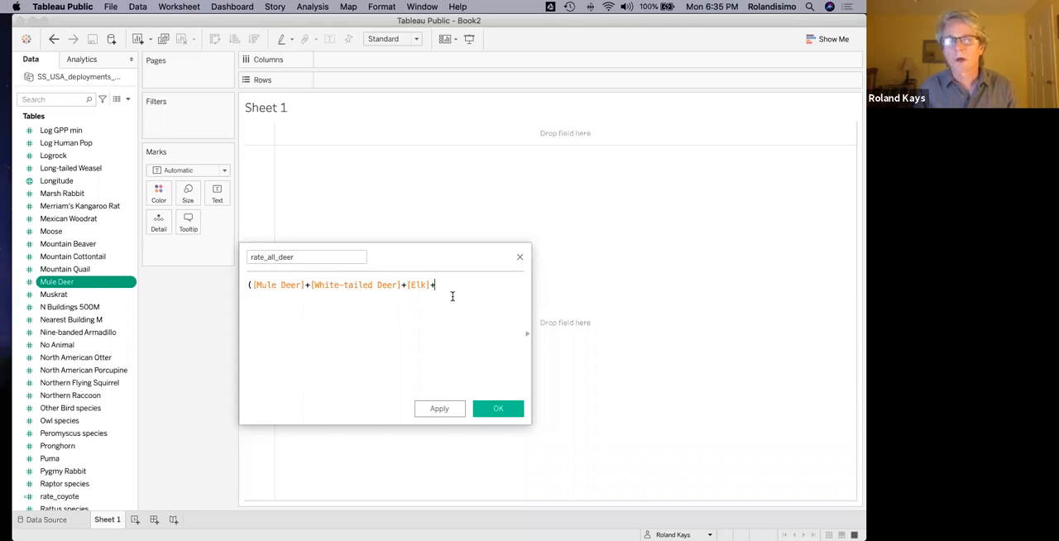
{"action": "type", "text": "cer"}
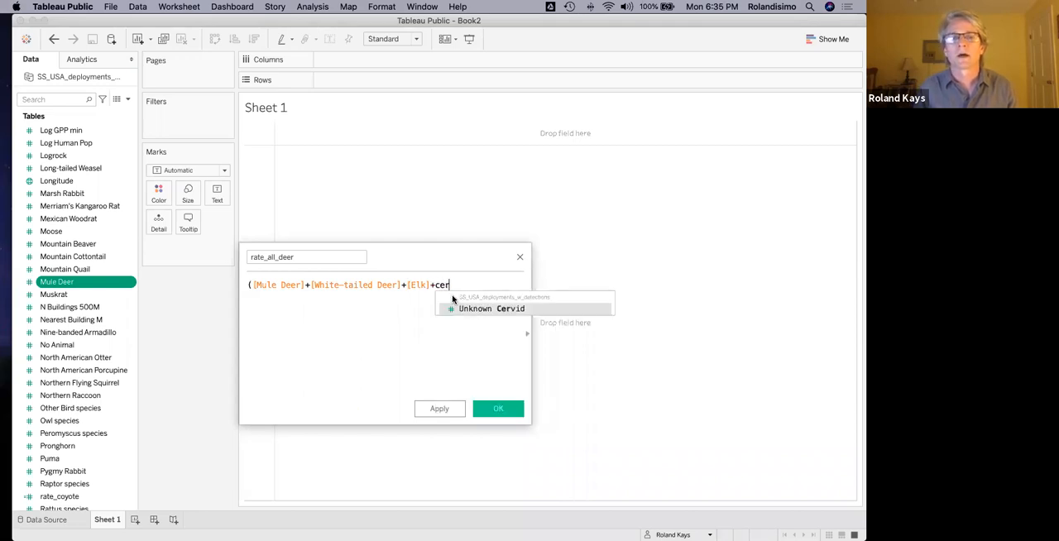
{"action": "double_click", "coordinate": [477, 309]}
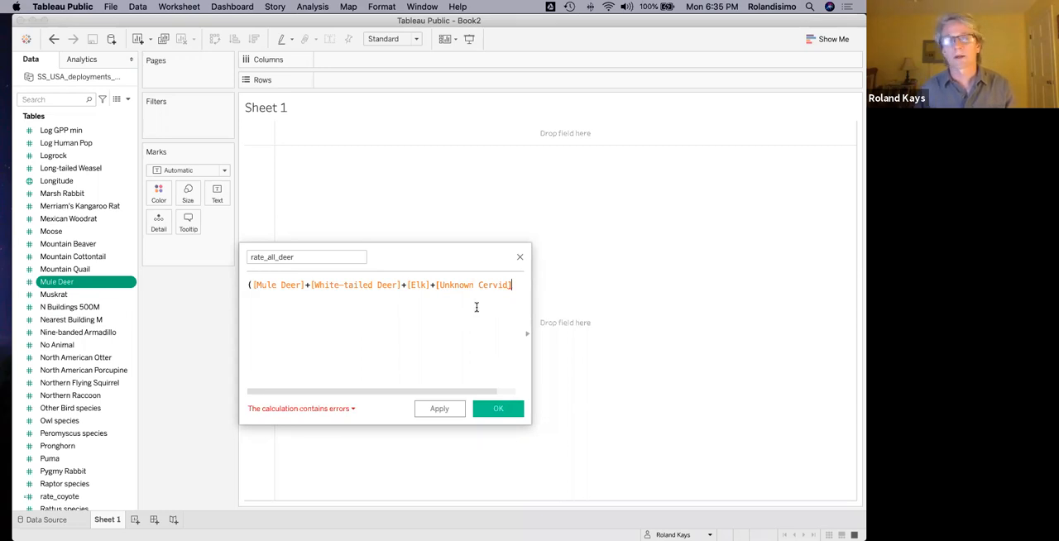
{"action": "type", "text": ")"}
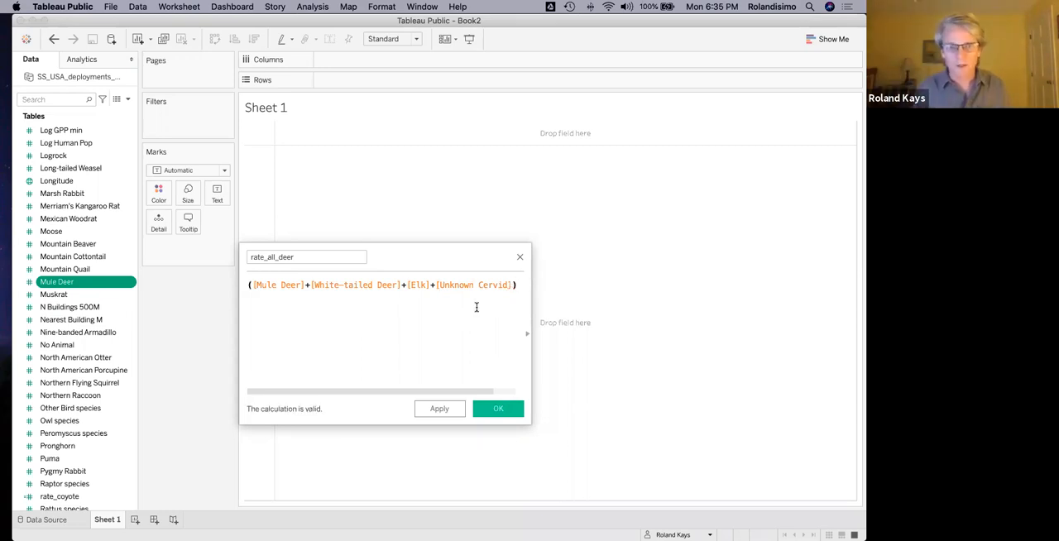
{"action": "type", "text": "/[sur"}
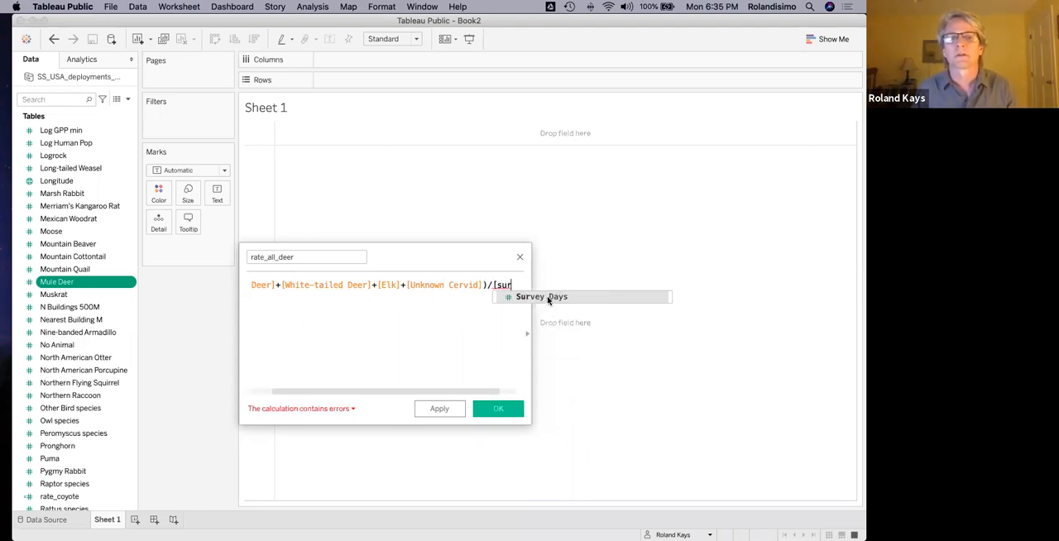
Divide the deer sum by [Survey Days] and save the rate_all_deer calculated field.
{"action": "left_click", "coordinate": [548, 298]}
{"action": "left_click", "coordinate": [497, 409]}
Start a calculated field from Puma and name it rate_apex_pred.
{"action": "left_click", "coordinate": [58, 101]}
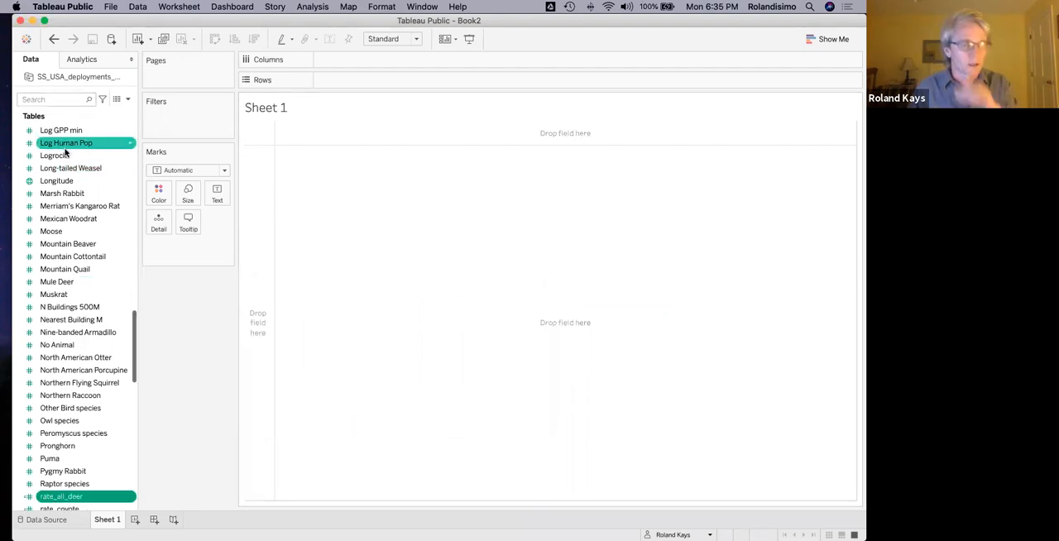
{"action": "scroll", "coordinate": [70, 281], "scroll_direction": "down", "scroll_amount": 5}
{"action": "scroll", "coordinate": [76, 307], "scroll_direction": "down", "scroll_amount": 3}
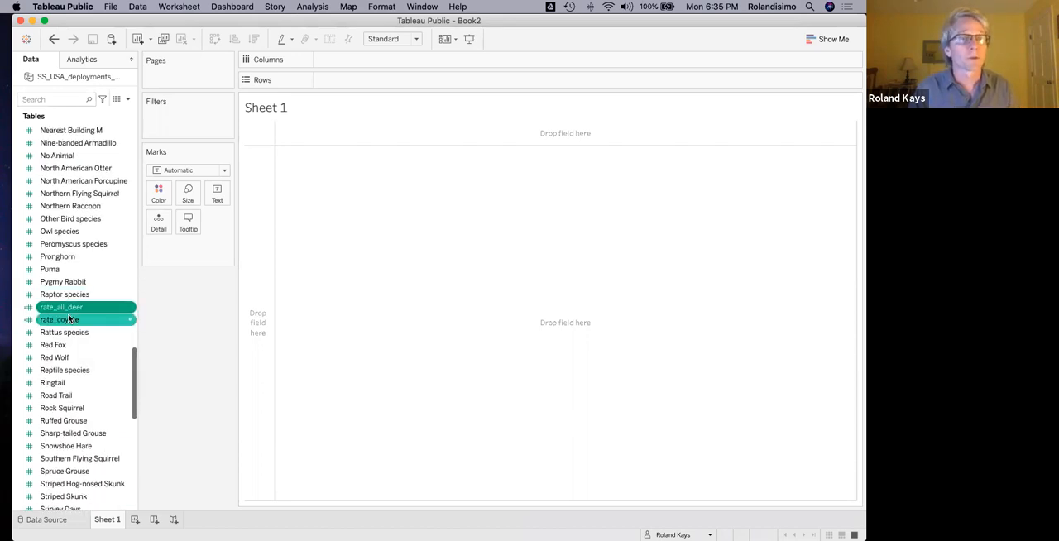
{"action": "left_click", "coordinate": [131, 269]}
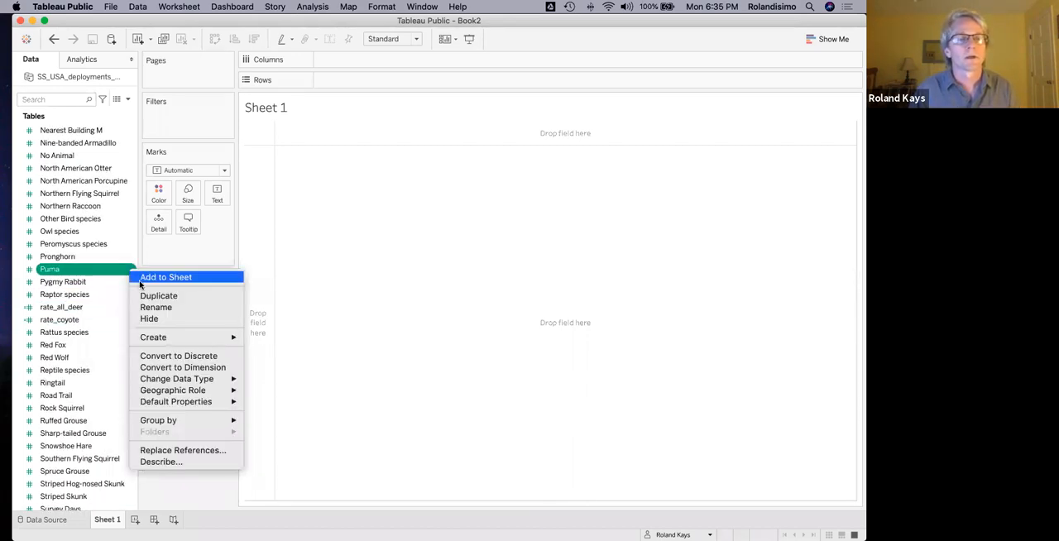
{"action": "mouse_move", "coordinate": [205, 339]}
{"action": "left_click", "coordinate": [287, 340]}
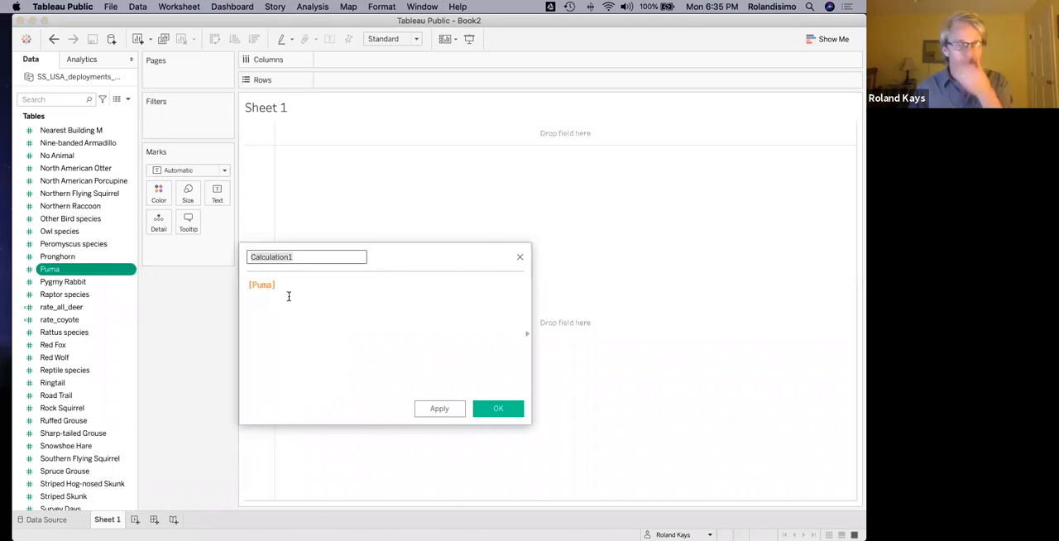
{"action": "type", "text": "rate_apex_pred"}
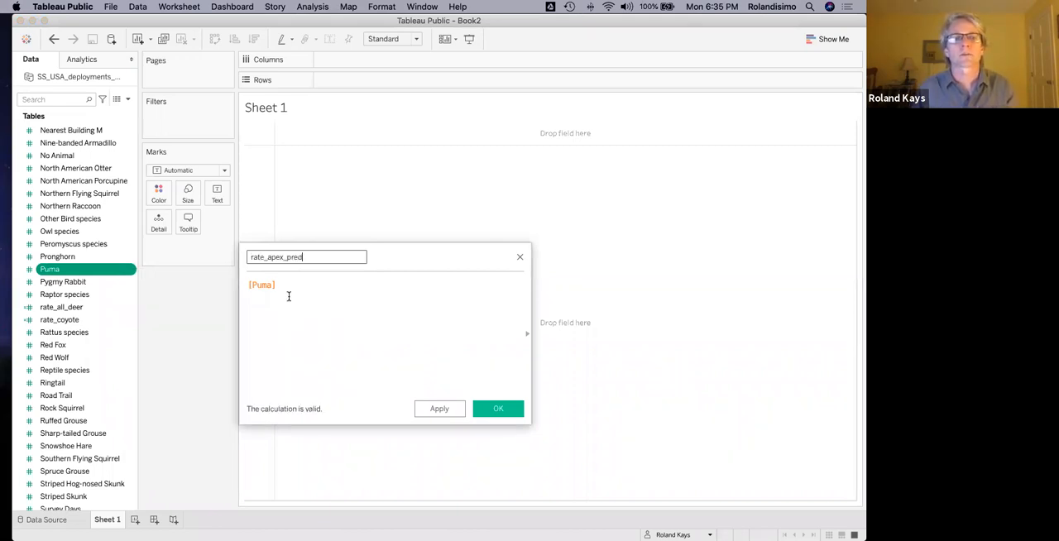
Write the predator sum in parentheses as ([Puma]+[Gray Wolf]+[Red Fox]+[Brown Bear]) in the rate_apex_pred formula.
{"action": "left_click", "coordinate": [289, 296]}
{"action": "left_click", "coordinate": [248, 284]}
{"action": "type", "text": "("}
{"action": "left_click", "coordinate": [282, 284]}
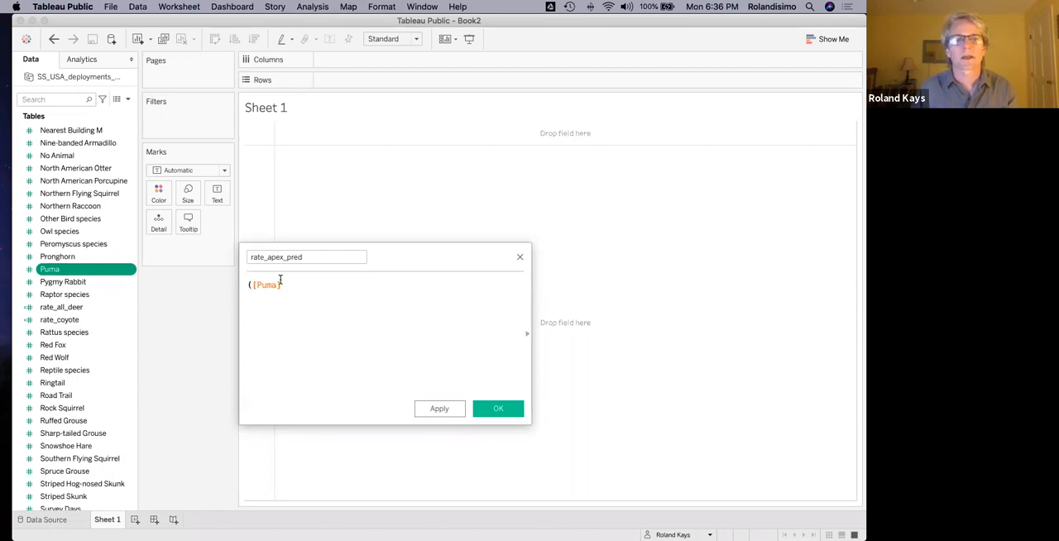
{"action": "type", "text": "+wolf"}
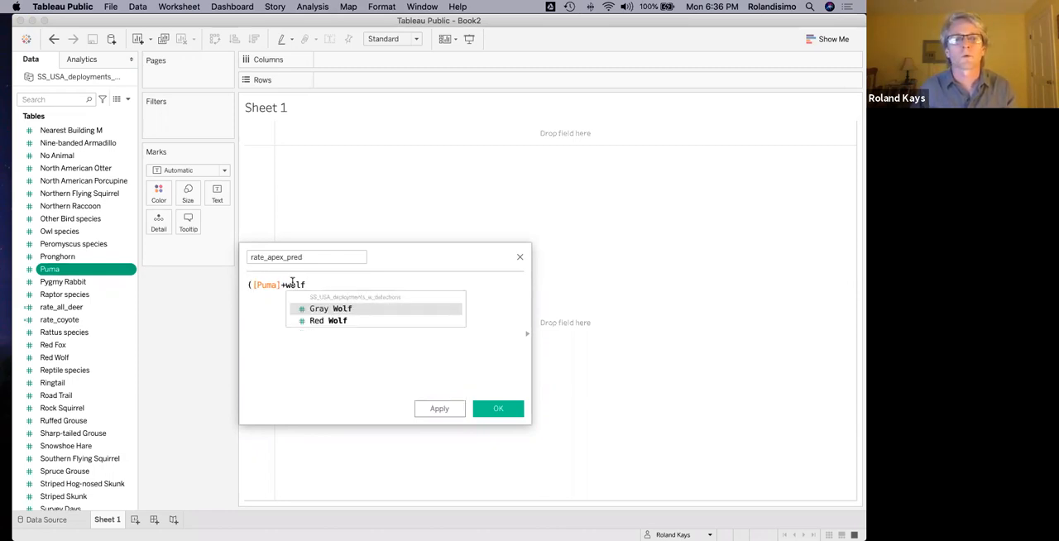
{"action": "left_click", "coordinate": [325, 310]}
{"action": "type", "text": "+red"}
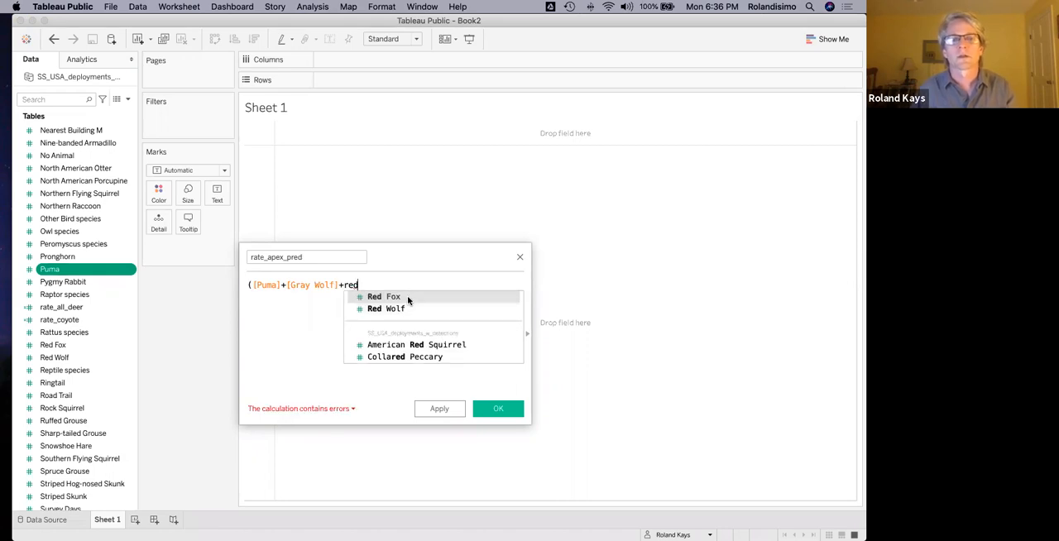
{"action": "left_click", "coordinate": [406, 297]}
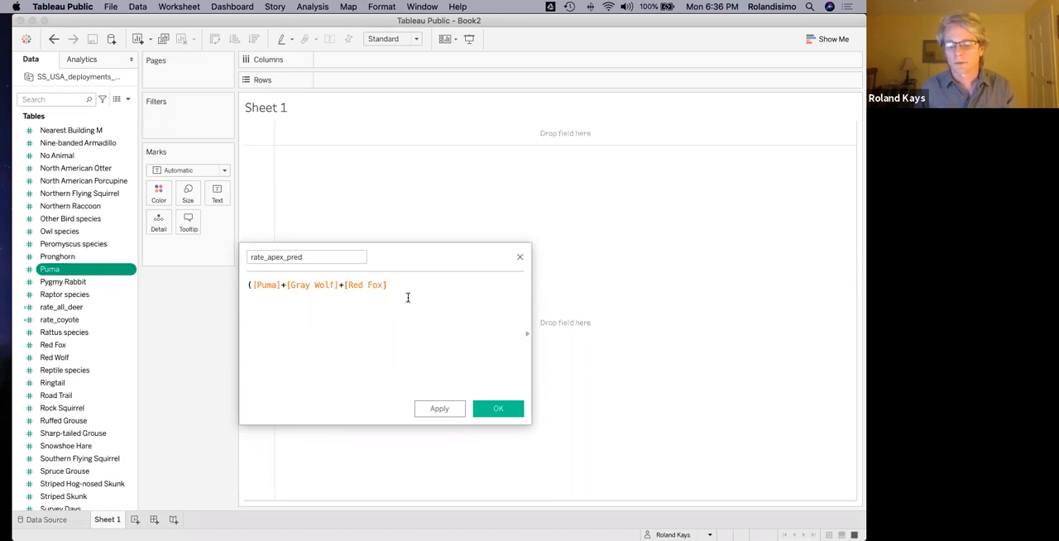
{"action": "type", "text": "+bear"}
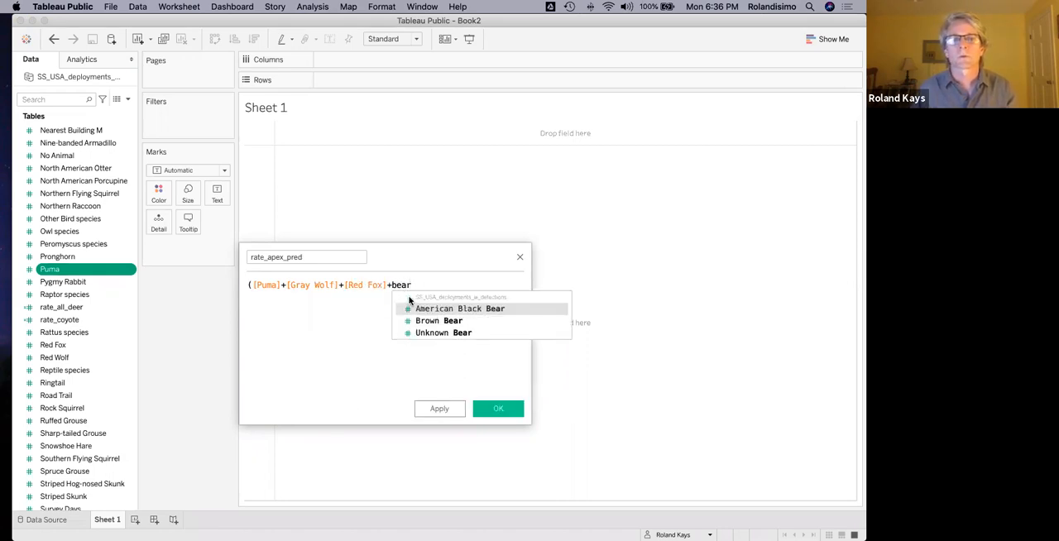
{"action": "left_click", "coordinate": [424, 322]}
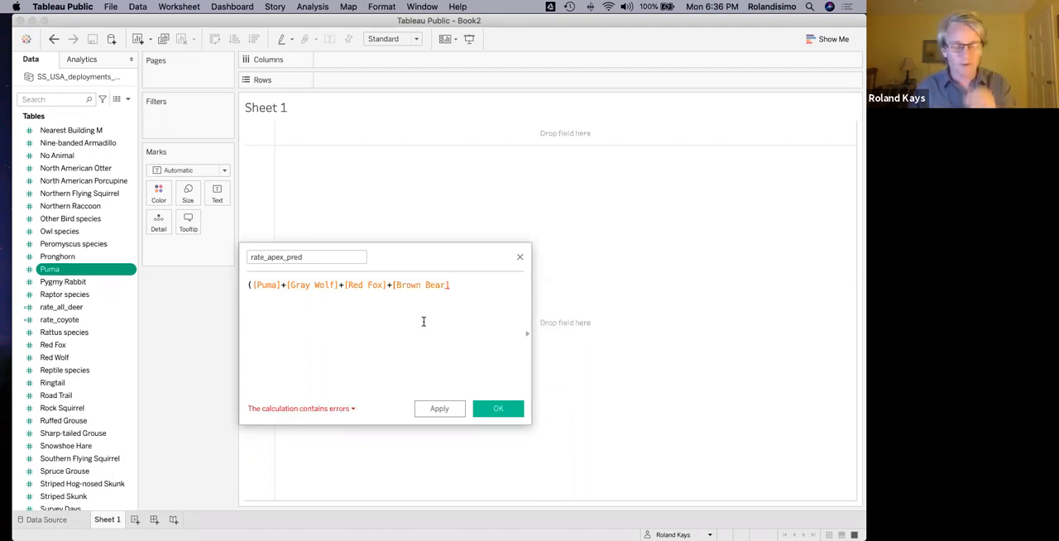
{"action": "type", "text": ")/"}
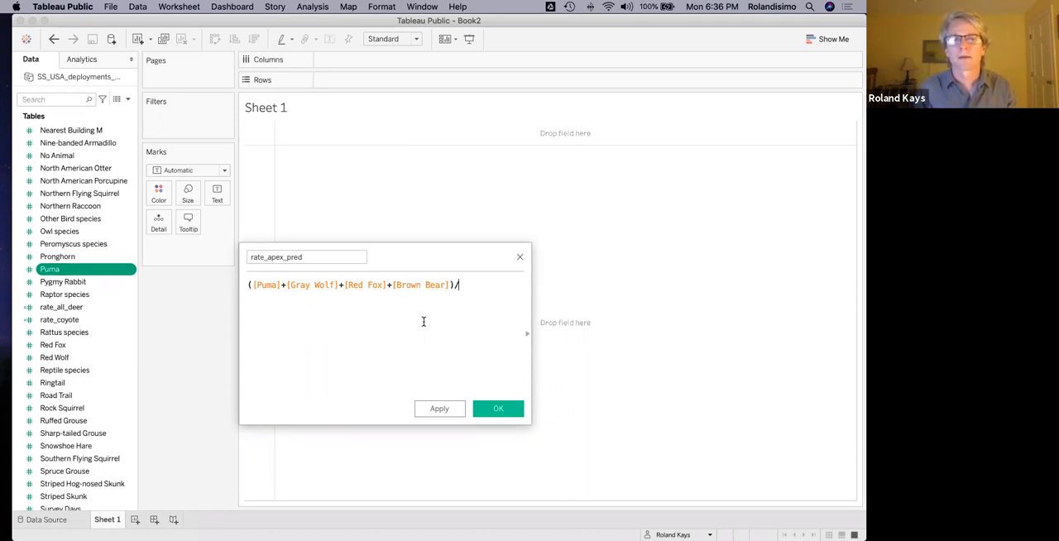
Divide the predator sum by [Survey Days] and save the rate_apex_pred calculated field.
{"action": "type", "text": "sur"}
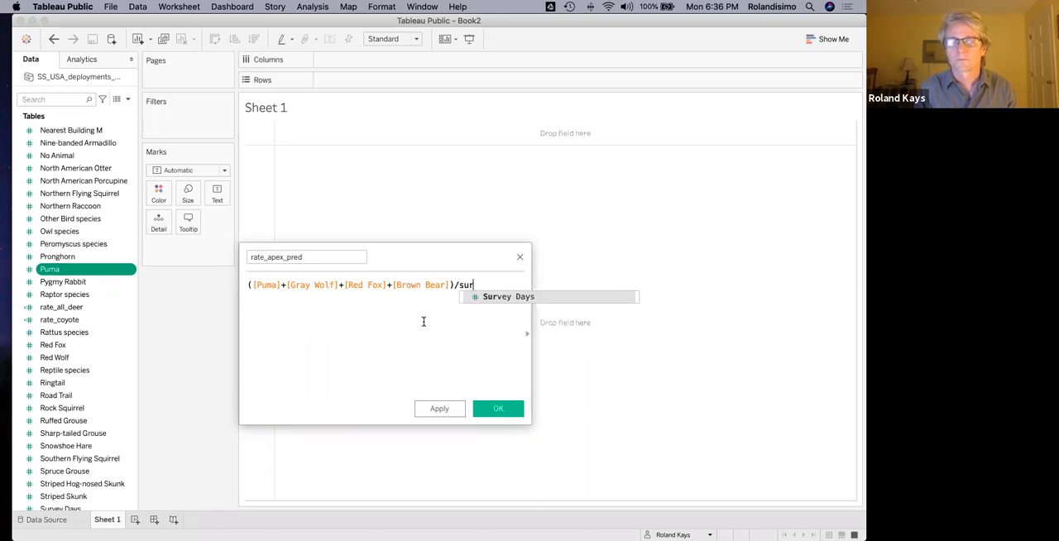
{"action": "type", "text": "v"}
{"action": "left_click", "coordinate": [489, 297]}
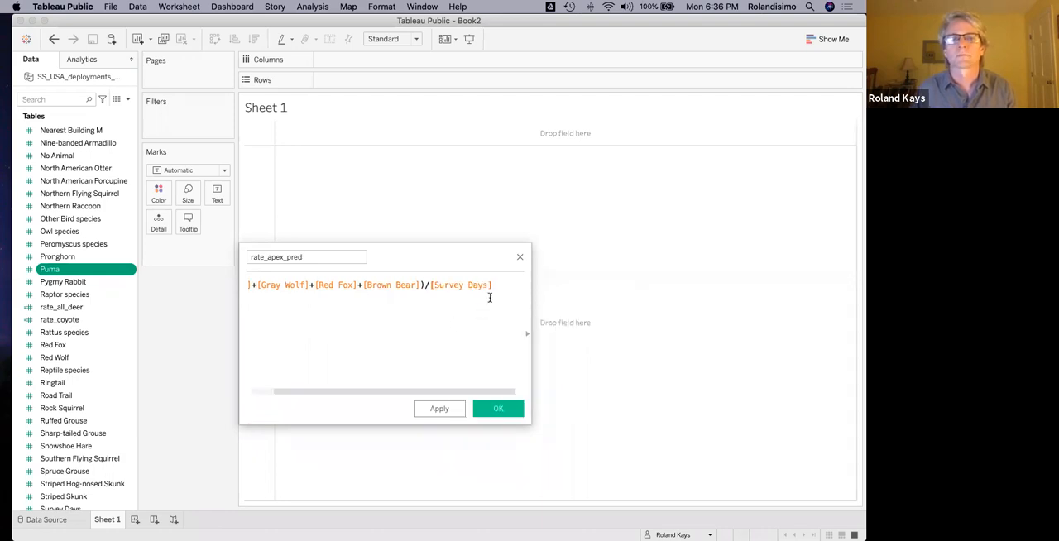
{"action": "left_click", "coordinate": [492, 412]}
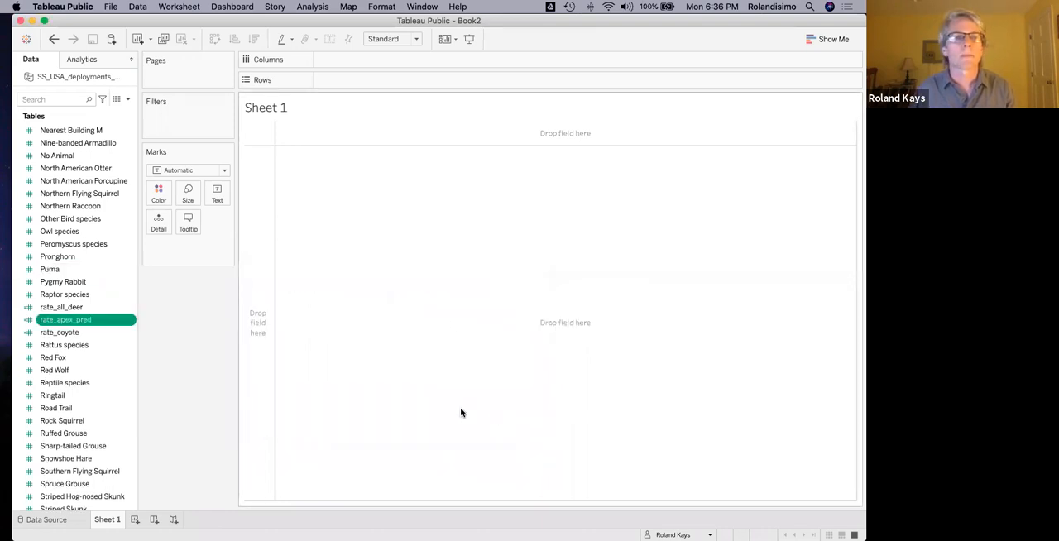
Place rate_all_deer on Rows and convert it from a sum to a dimension.
{"action": "left_click", "coordinate": [81, 307], "text": "super"}
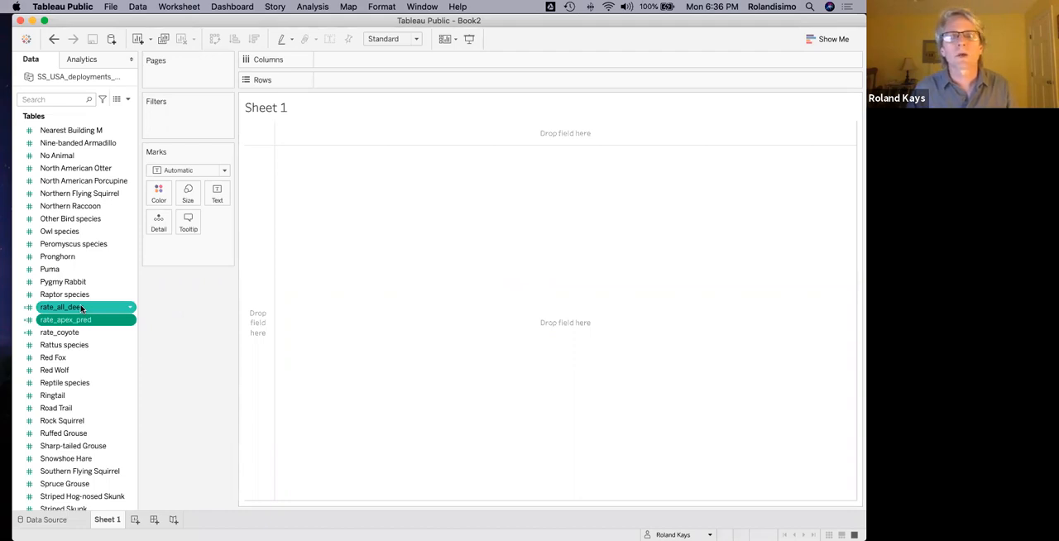
{"action": "left_click", "coordinate": [77, 321]}
{"action": "left_click", "coordinate": [67, 308], "text": "super"}
{"action": "mouse_move", "coordinate": [66, 309]}
{"action": "left_mouse_down"}
{"action": "mouse_move", "coordinate": [137, 314]}
{"action": "mouse_move", "coordinate": [366, 85]}
{"action": "mouse_move", "coordinate": [224, 155]}
{"action": "mouse_move", "coordinate": [321, 79]}
{"action": "left_mouse_up"}
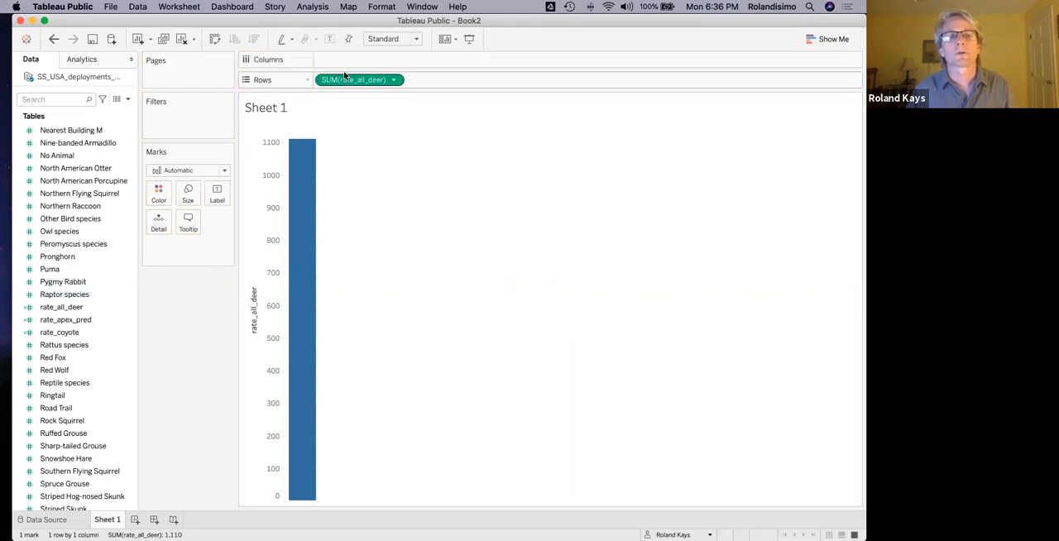
{"action": "left_click", "coordinate": [395, 81]}
{"action": "left_click", "coordinate": [399, 173]}
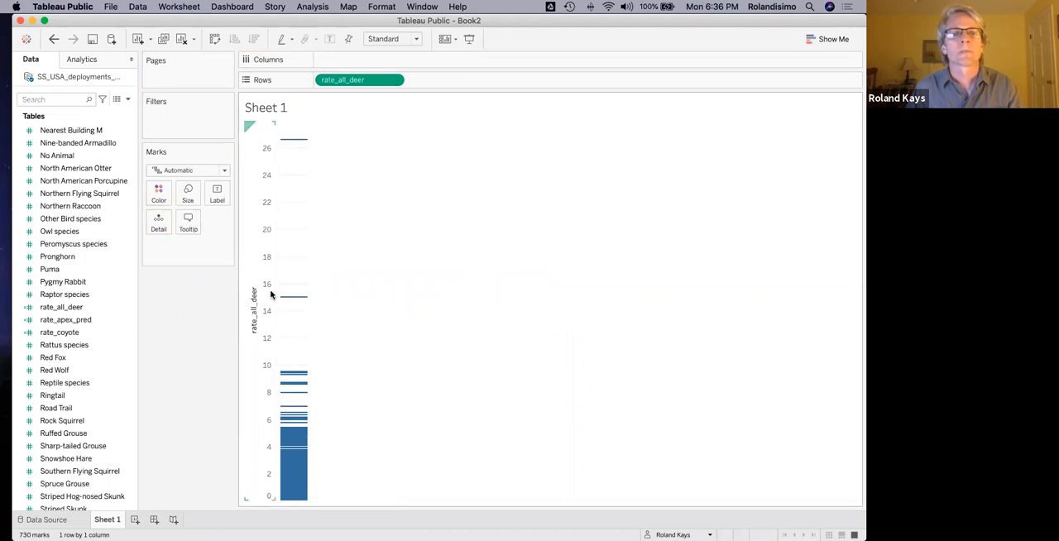
Place Nearest Building M on Columns and convert it to a dimension to plot individual deployments.
{"action": "left_click_drag", "start_coordinate": [73, 130], "coordinate": [352, 60]}
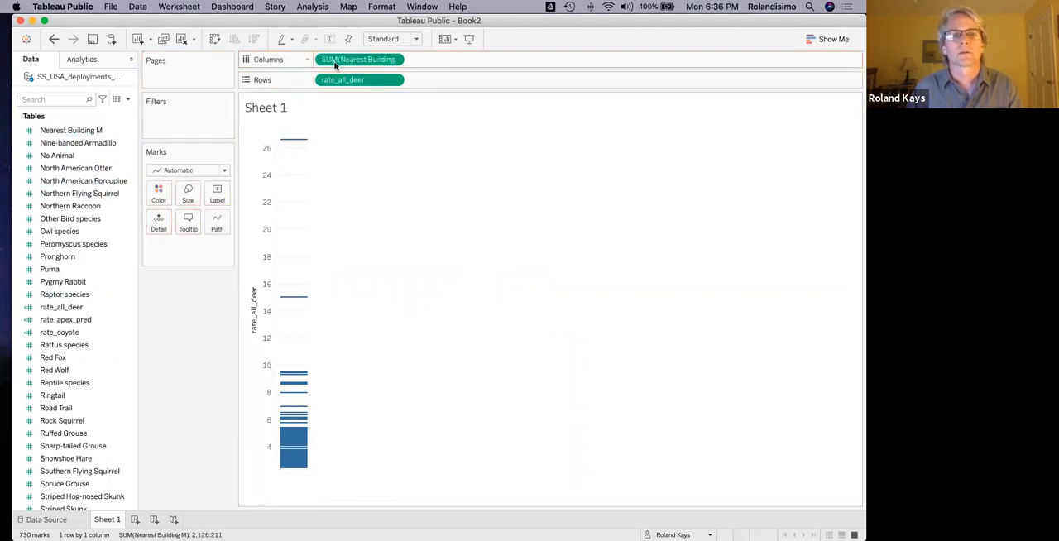
{"action": "left_click", "coordinate": [392, 60]}
{"action": "left_click", "coordinate": [389, 153]}
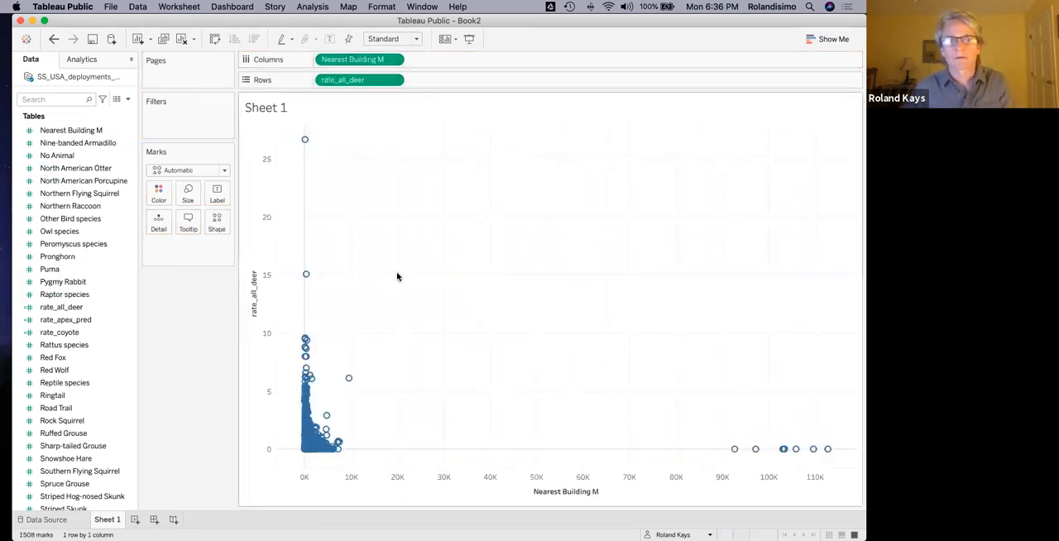
Select the outlier points beyond about 90K on the Nearest Building M axis and exclude them from the chart.
{"action": "left_click_drag", "start_coordinate": [710, 418], "coordinate": [858, 472]}
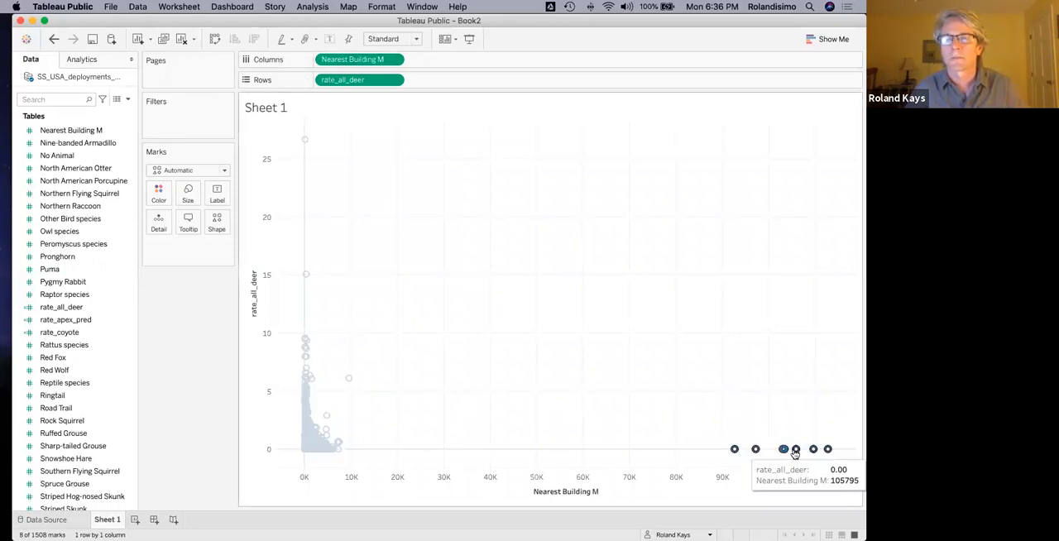
{"action": "mouse_move", "coordinate": [794, 452]}
{"action": "left_click", "coordinate": [771, 468]}
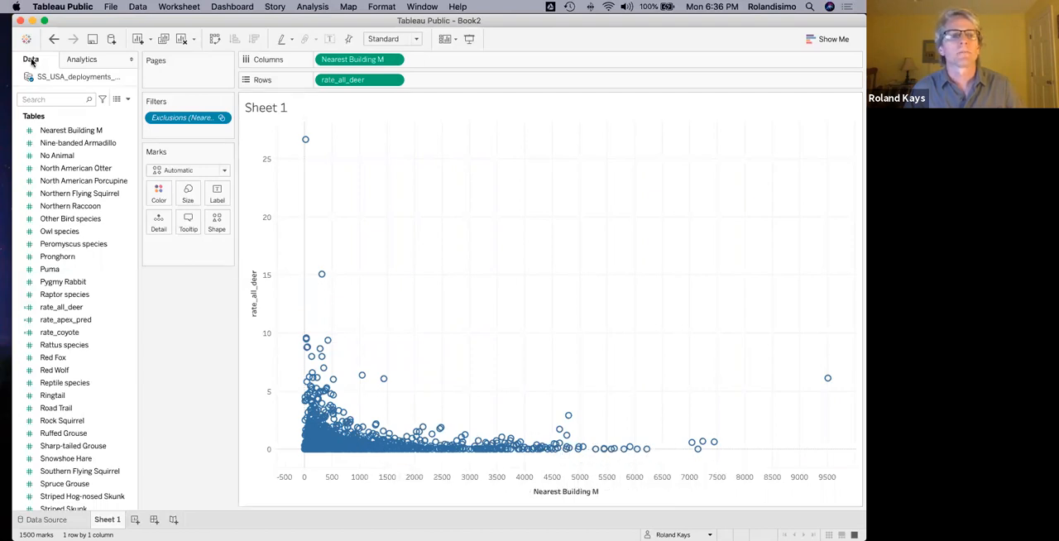
Add a linear trend line to the scatter plot of rate_all_deer against Nearest Building M.
{"action": "left_click", "coordinate": [81, 60]}
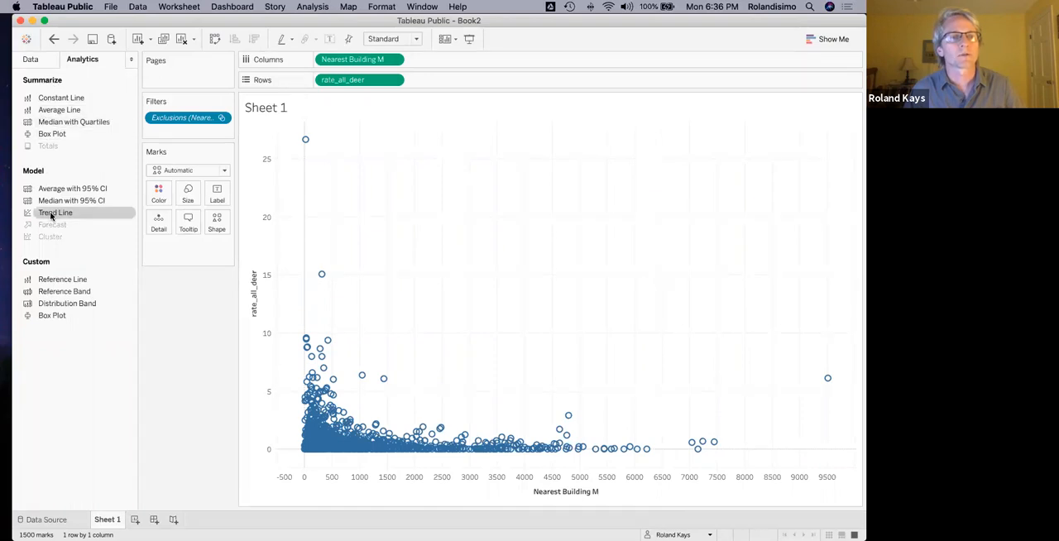
{"action": "left_click_drag", "start_coordinate": [89, 216], "coordinate": [353, 147]}
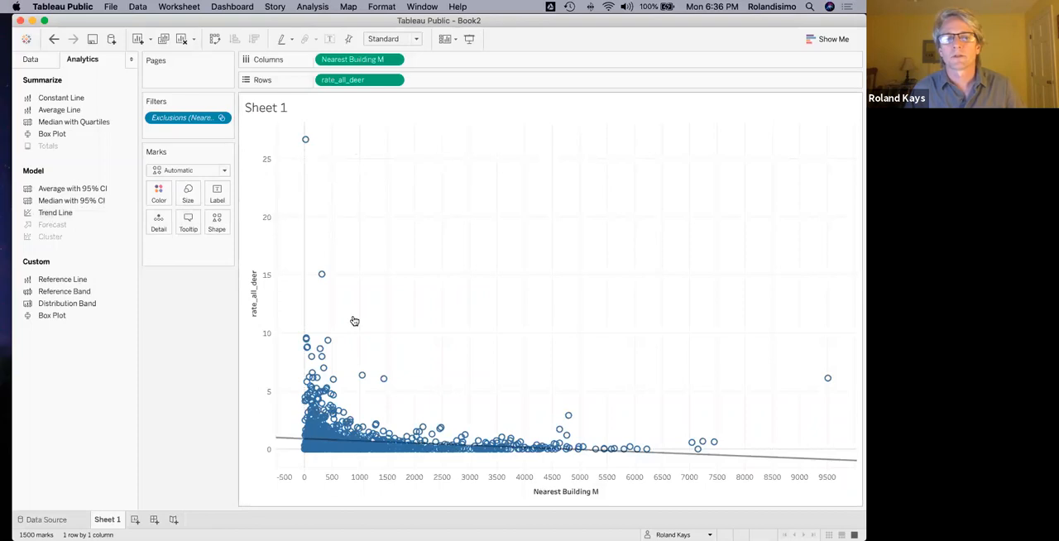
{"action": "mouse_move", "coordinate": [731, 460]}
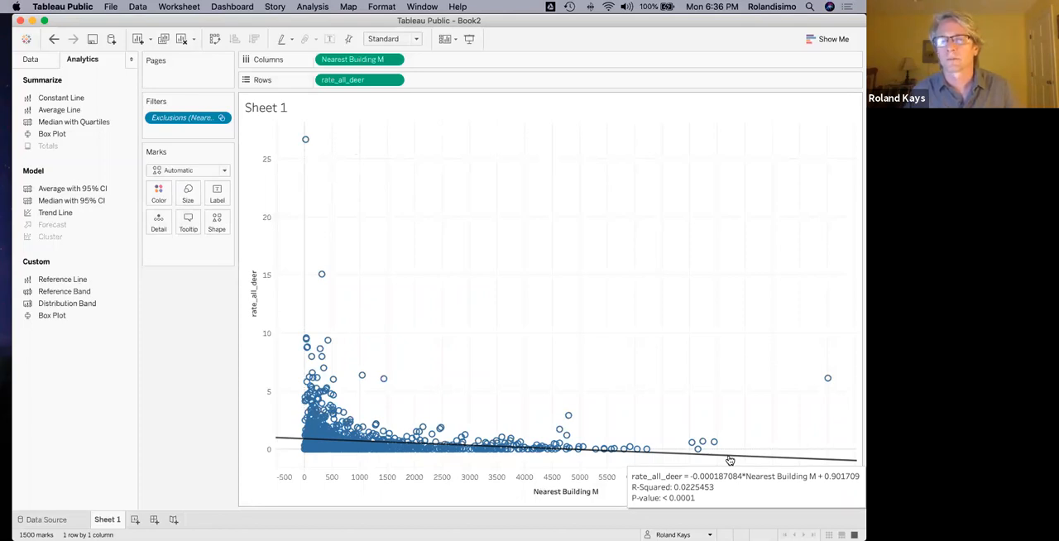
Filter the data fields by "rate" and add rate_coyote to Rows after rate_all_deer as a dimension.
{"action": "left_click", "coordinate": [30, 60]}
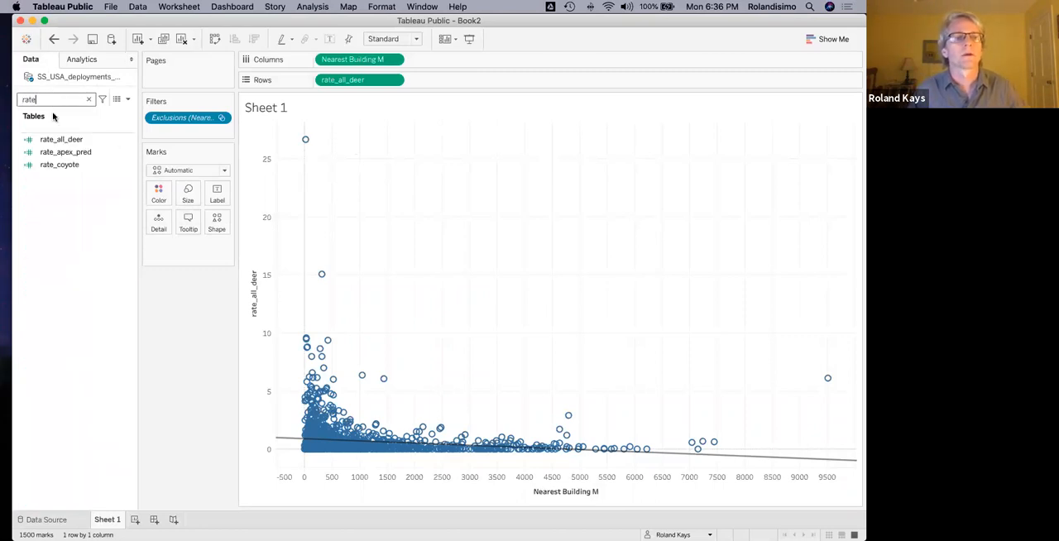
{"action": "left_click_drag", "start_coordinate": [74, 167], "coordinate": [430, 80]}
{"action": "left_click", "coordinate": [485, 82]}
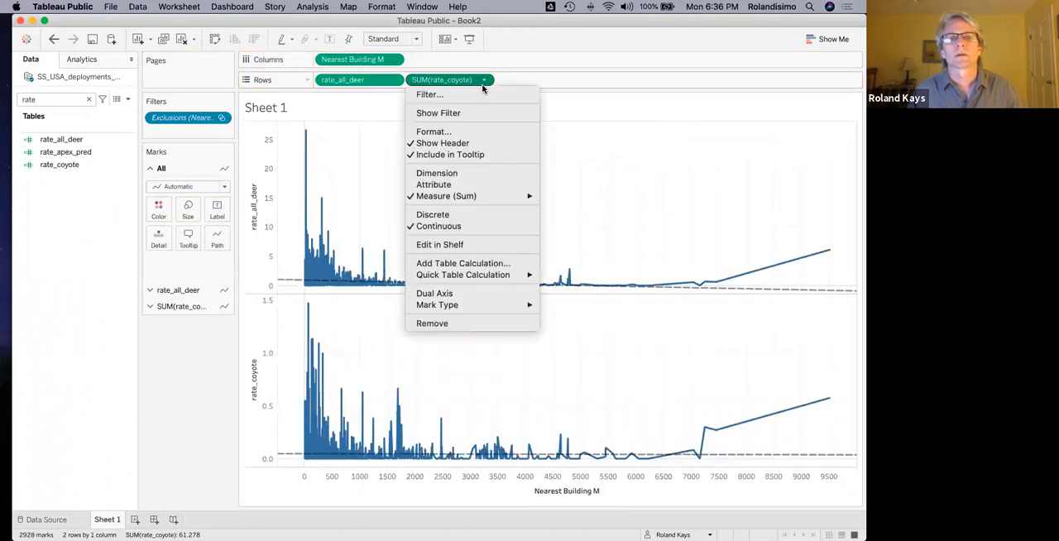
{"action": "left_click", "coordinate": [468, 174]}
Add rate_apex_pred to Rows after rate_coyote and convert it to a dimension.
{"action": "left_click", "coordinate": [96, 164]}
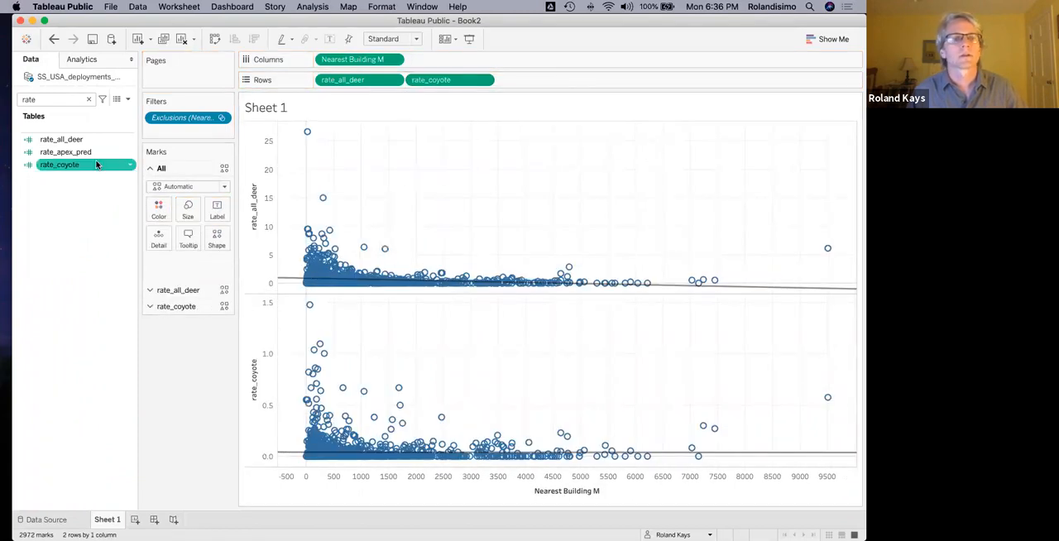
{"action": "left_click_drag", "start_coordinate": [70, 152], "coordinate": [579, 86]}
{"action": "left_click", "coordinate": [573, 79]}
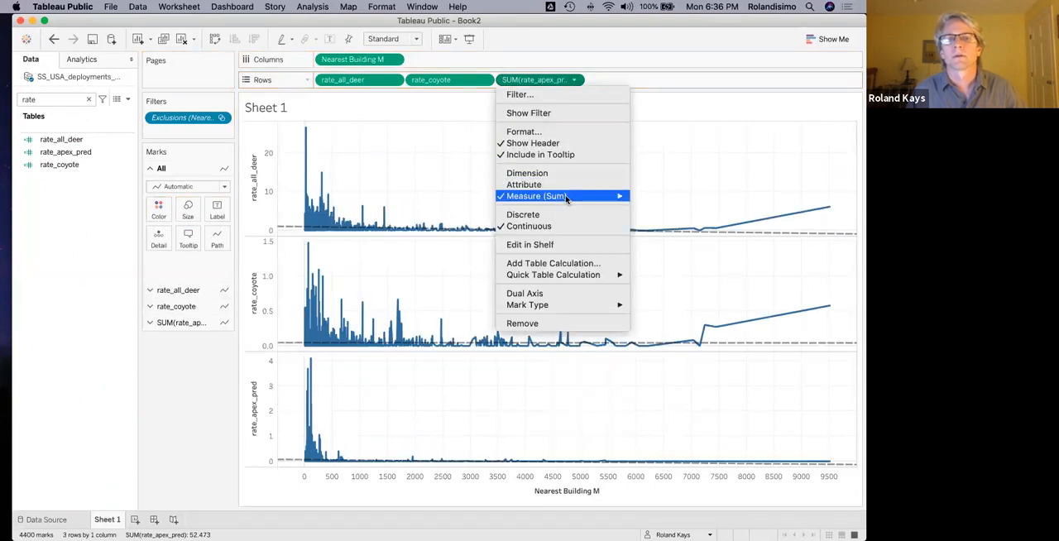
{"action": "left_click", "coordinate": [556, 178]}
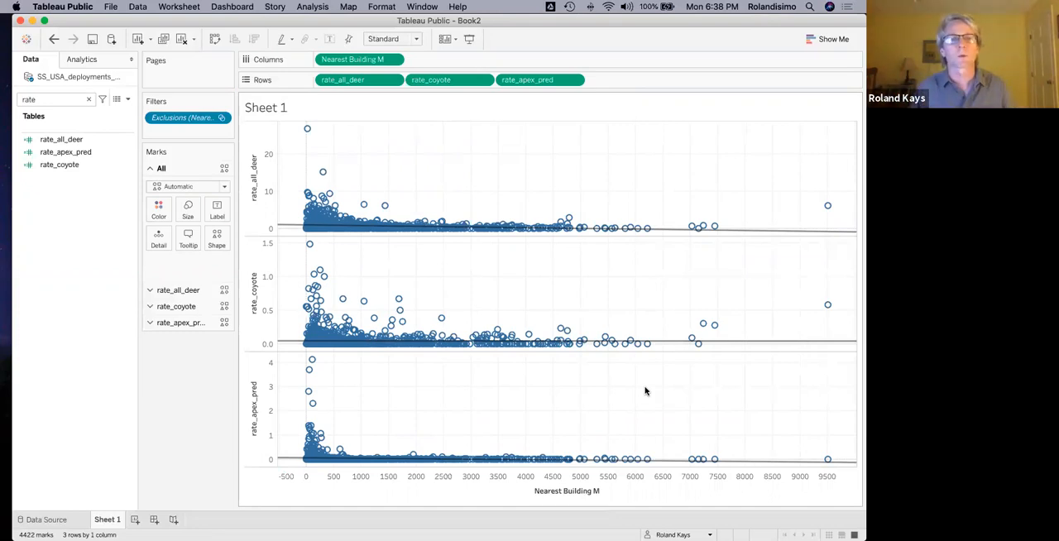
Color the rate_all_deer marks light brown and set their mark type to Circle.
{"action": "left_click", "coordinate": [149, 290]}
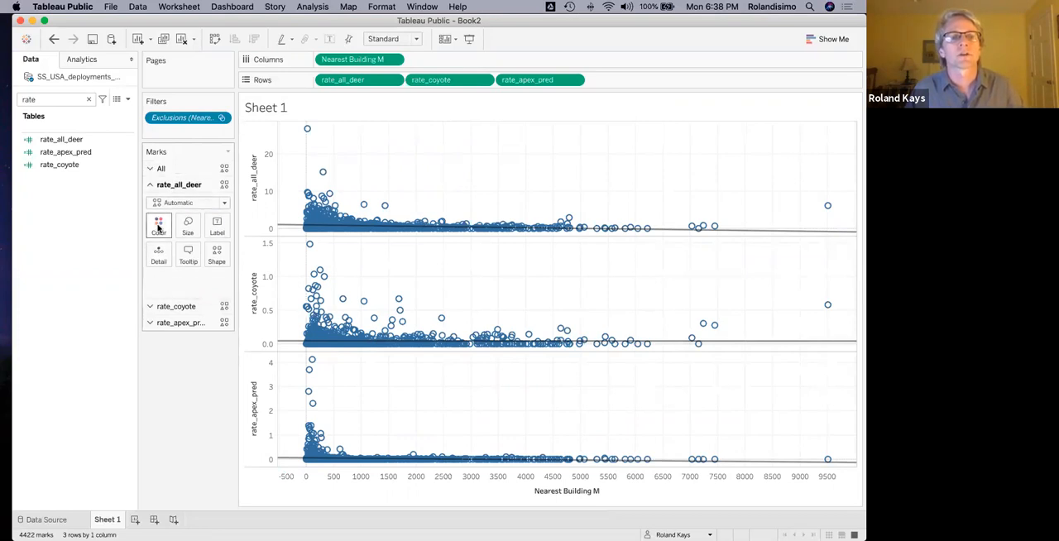
{"action": "left_click", "coordinate": [158, 225]}
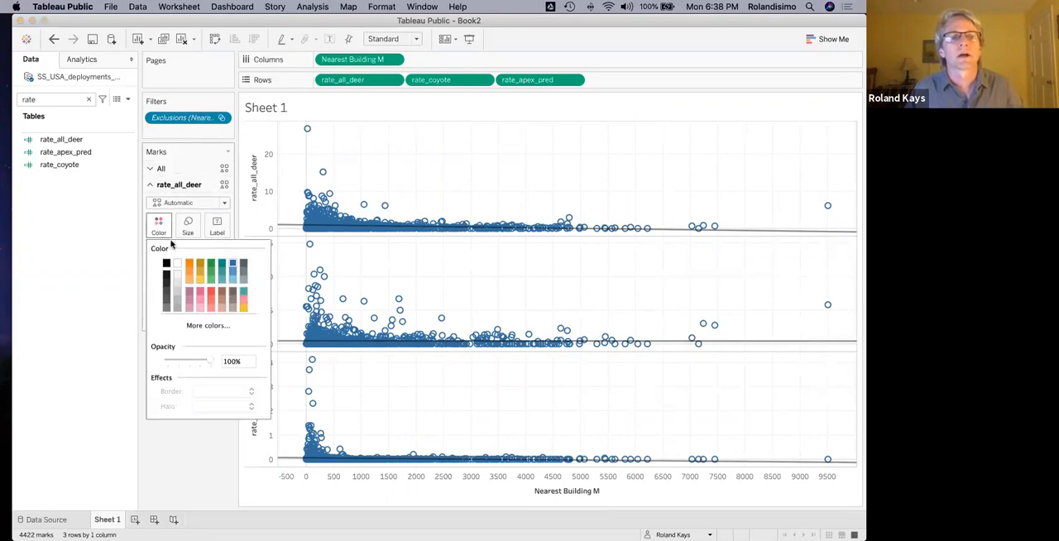
{"action": "left_click", "coordinate": [220, 299]}
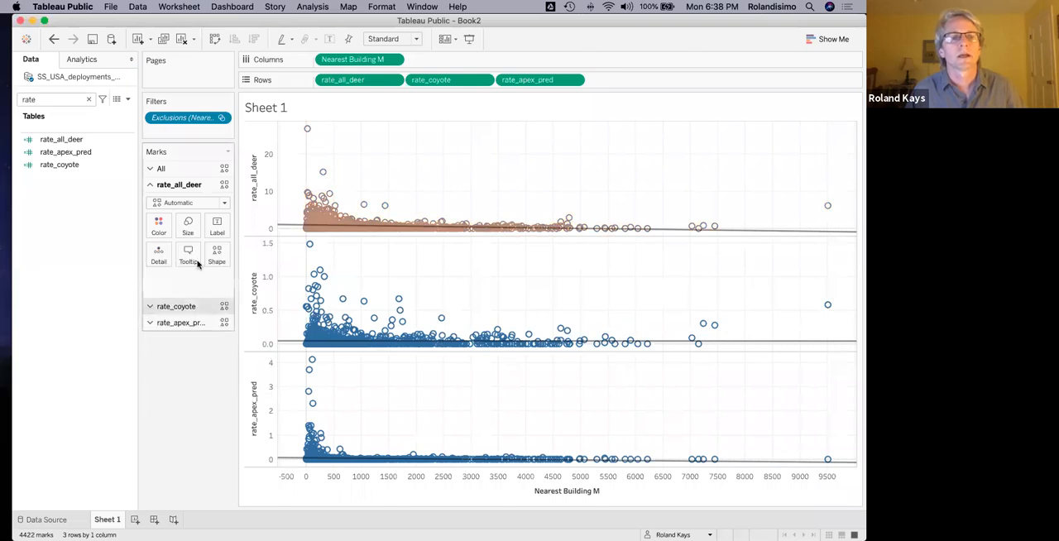
{"action": "left_click", "coordinate": [188, 204]}
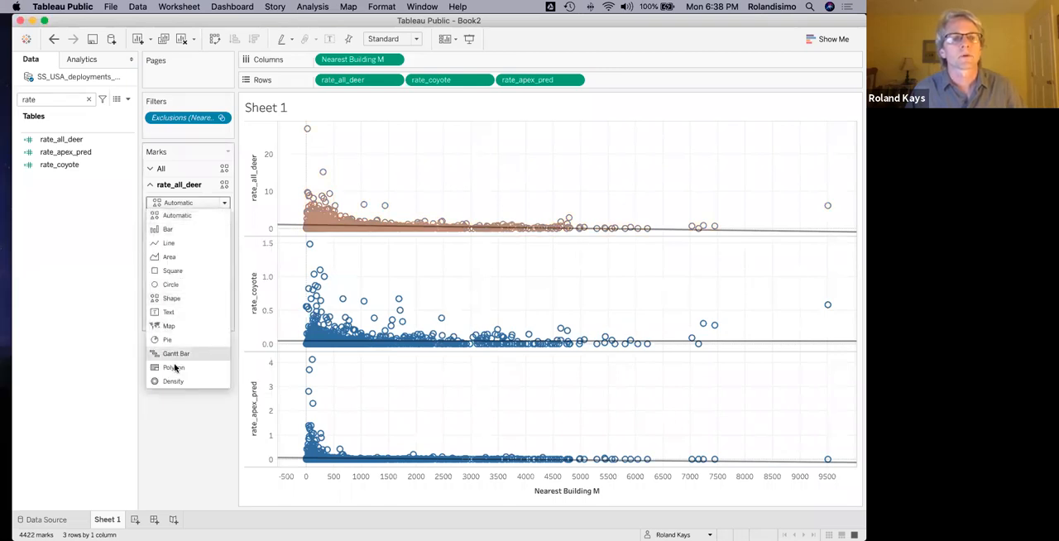
{"action": "left_click", "coordinate": [171, 286]}
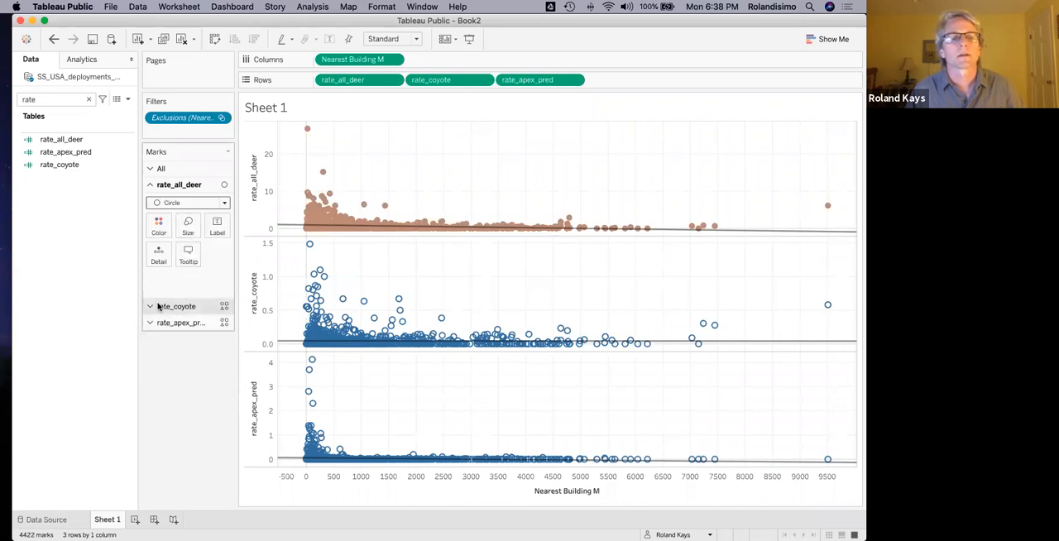
Color the rate_coyote marks orange and set their mark type to Circle.
{"action": "left_click", "coordinate": [155, 308]}
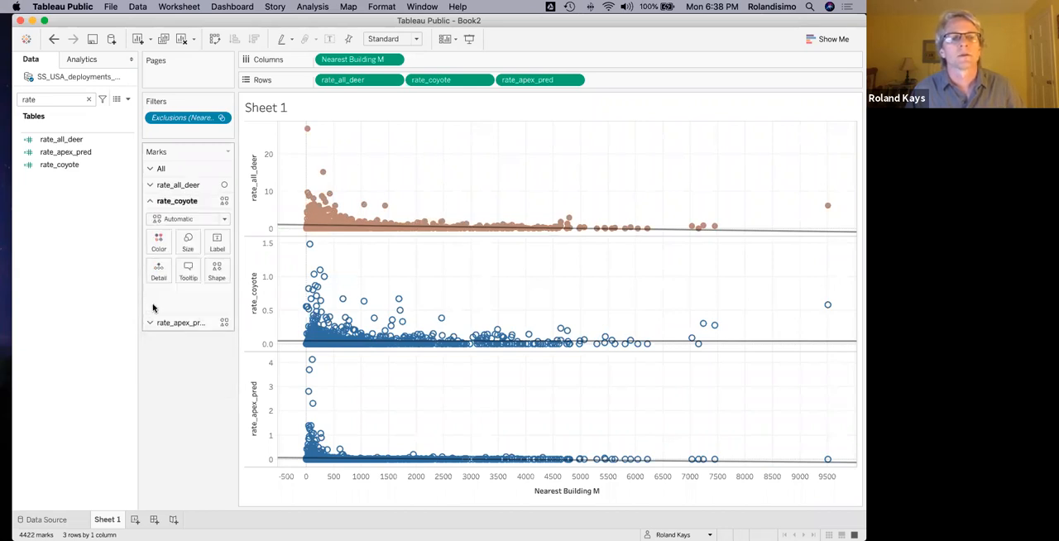
{"action": "left_click", "coordinate": [160, 241]}
{"action": "left_click", "coordinate": [188, 287]}
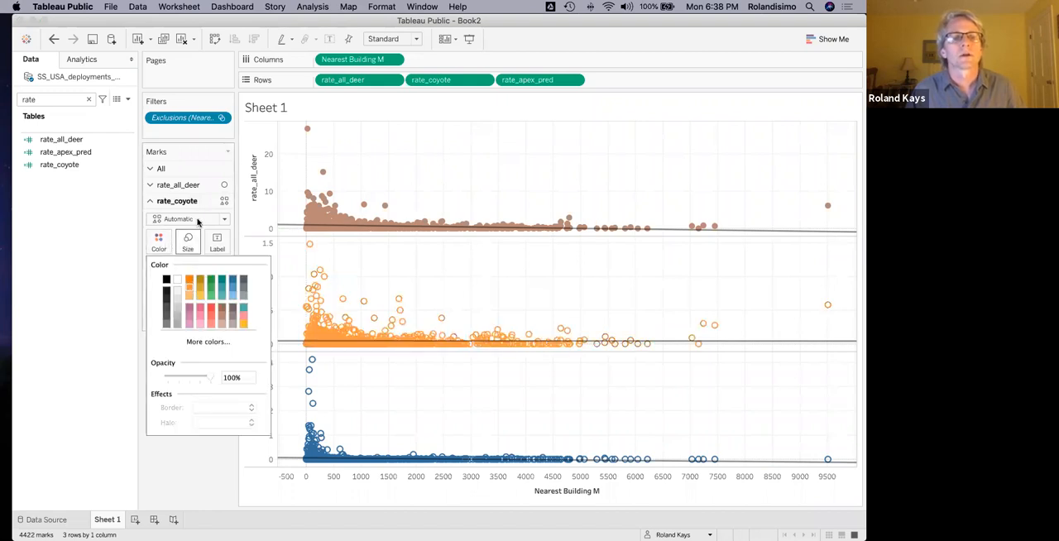
{"action": "left_click", "coordinate": [197, 446]}
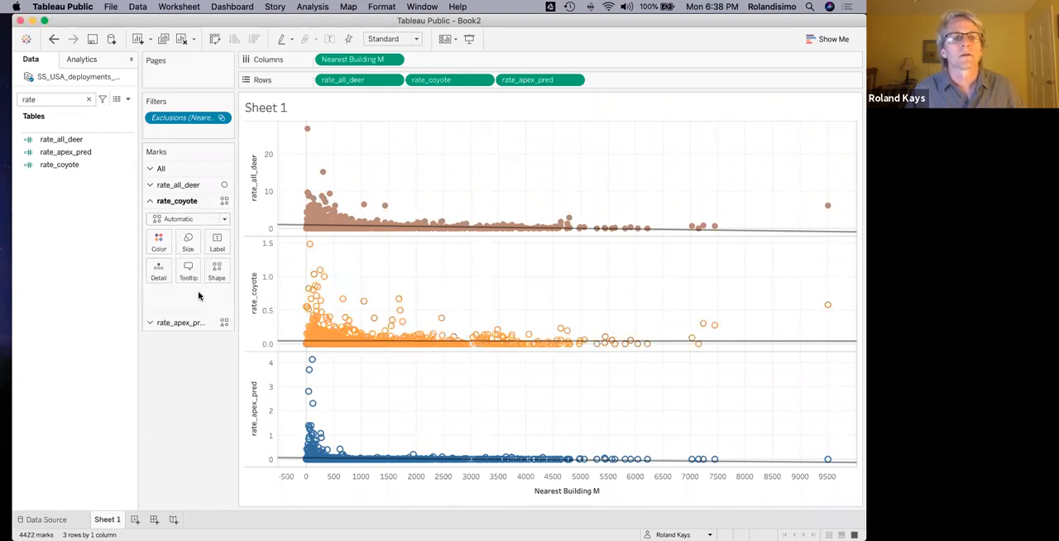
{"action": "left_click", "coordinate": [201, 220]}
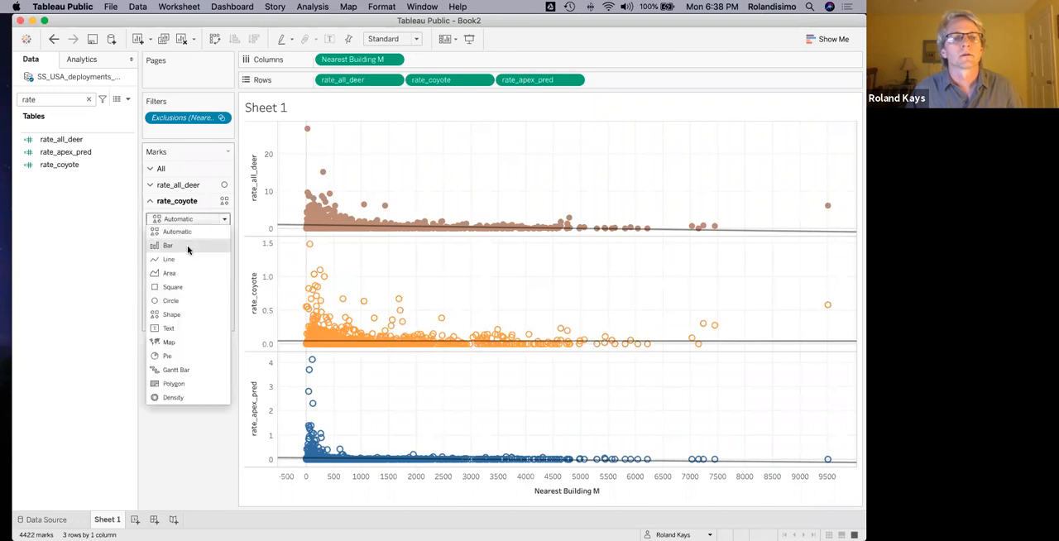
{"action": "left_click", "coordinate": [177, 301]}
Color the rate_apex_pred marks red and set their mark type to Circle.
{"action": "left_click", "coordinate": [174, 323]}
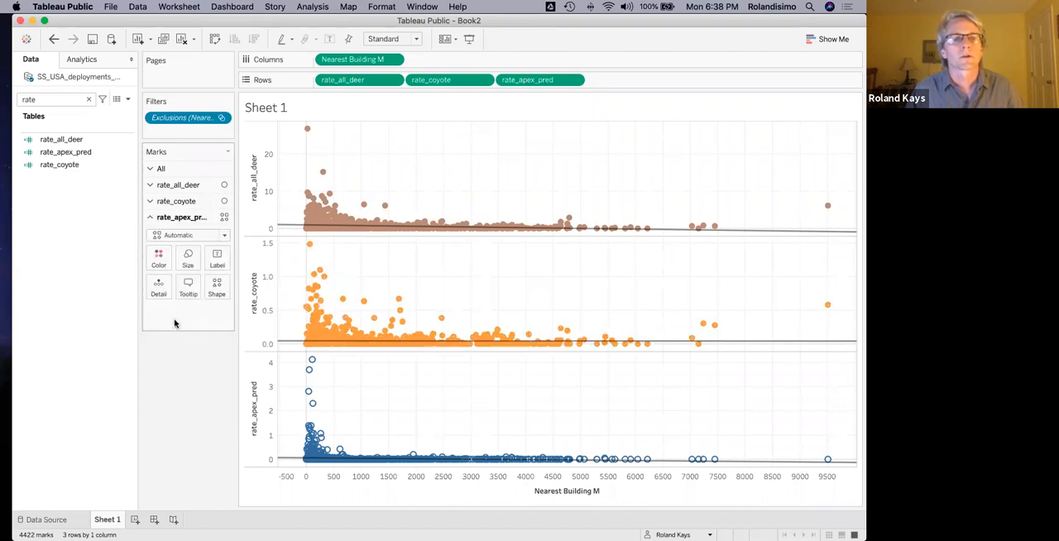
{"action": "left_click", "coordinate": [158, 256]}
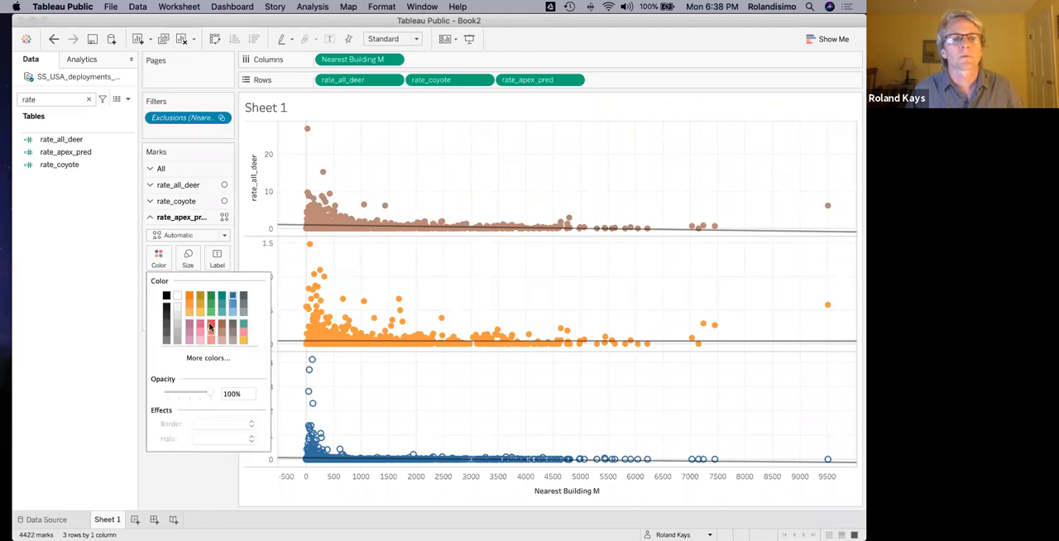
{"action": "left_click", "coordinate": [212, 329]}
{"action": "left_click", "coordinate": [186, 475]}
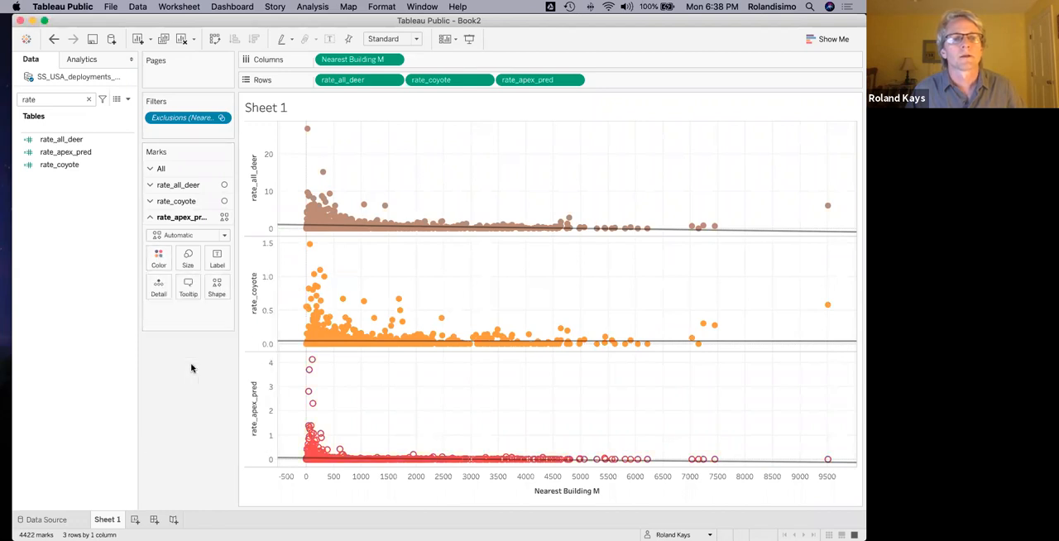
{"action": "left_click", "coordinate": [186, 236]}
{"action": "left_click", "coordinate": [172, 318]}
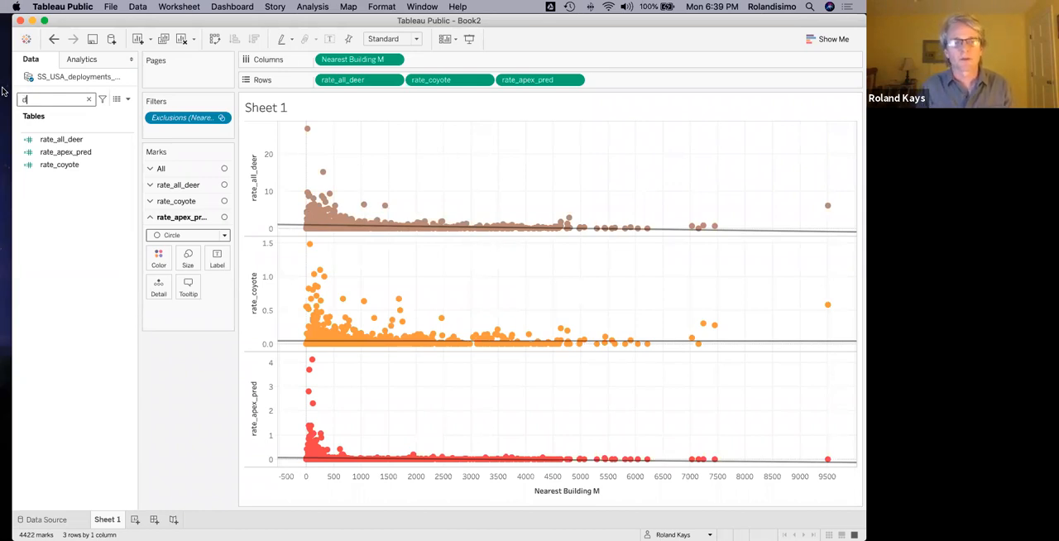
Search the data fields for "sub" and add Subproject as a filter with all values selected.
{"action": "key", "text": "BackSpace"}
{"action": "type", "text": "sub"}
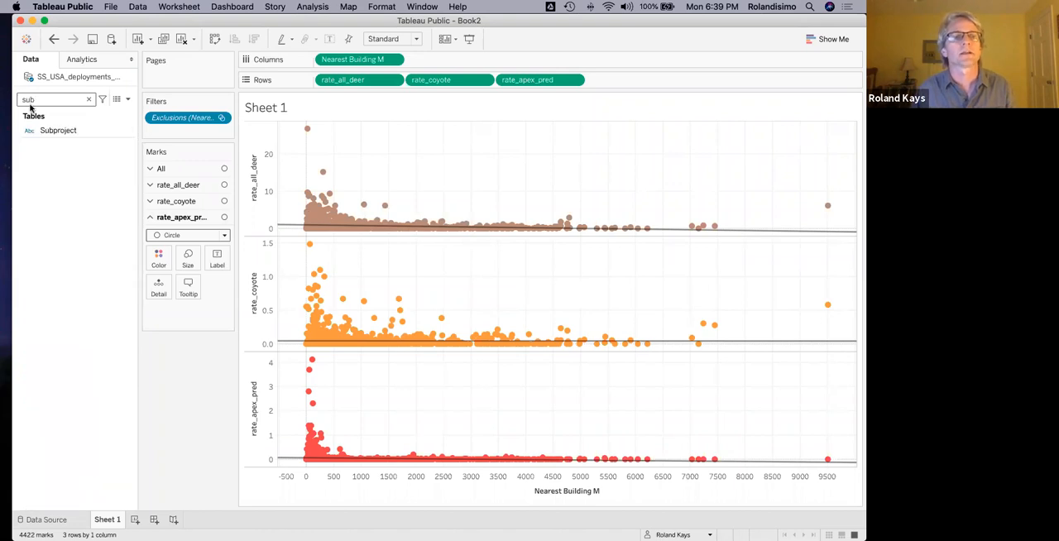
{"action": "left_click", "coordinate": [72, 130]}
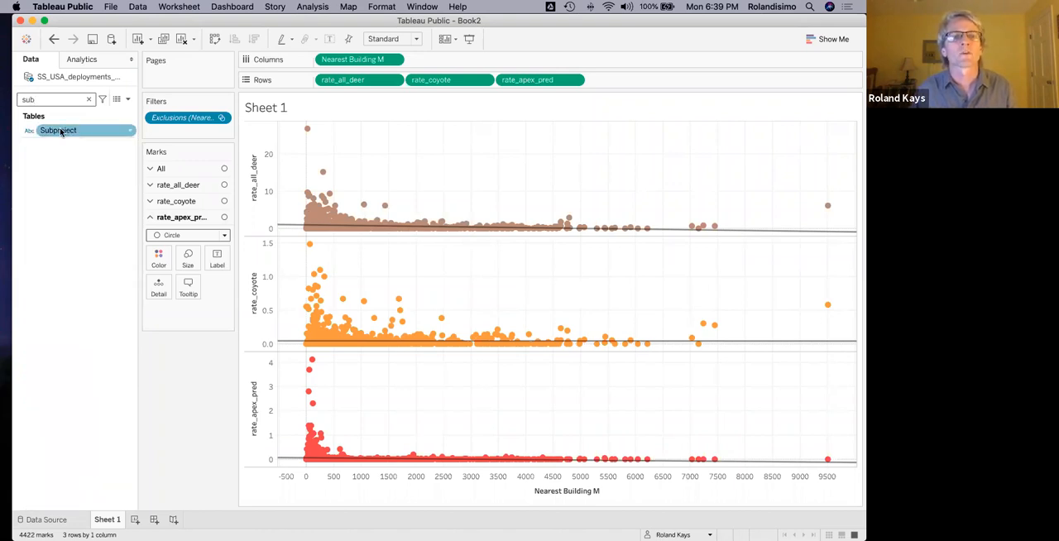
{"action": "left_click_drag", "start_coordinate": [56, 131], "coordinate": [170, 132]}
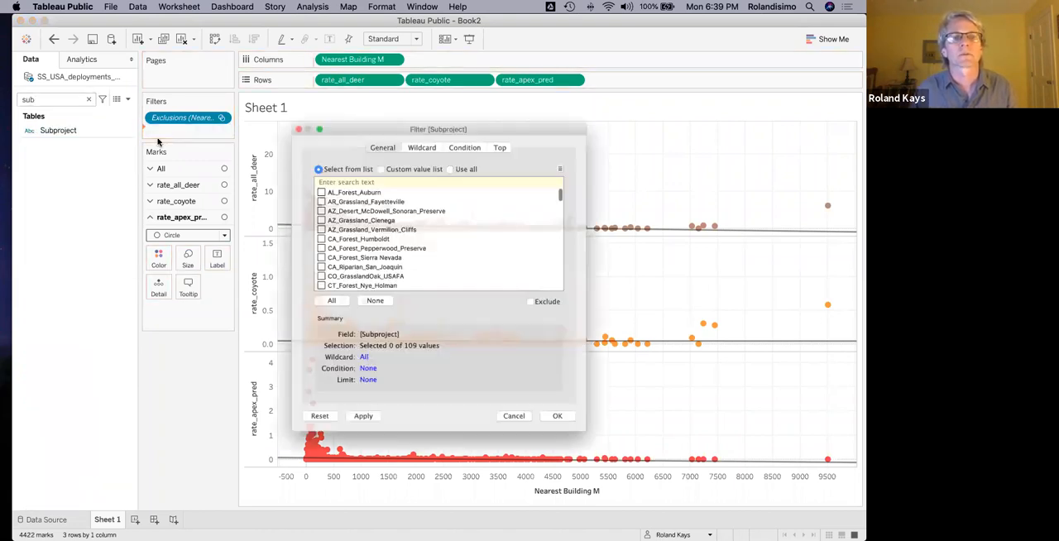
{"action": "left_click", "coordinate": [325, 305]}
{"action": "left_click", "coordinate": [576, 438]}
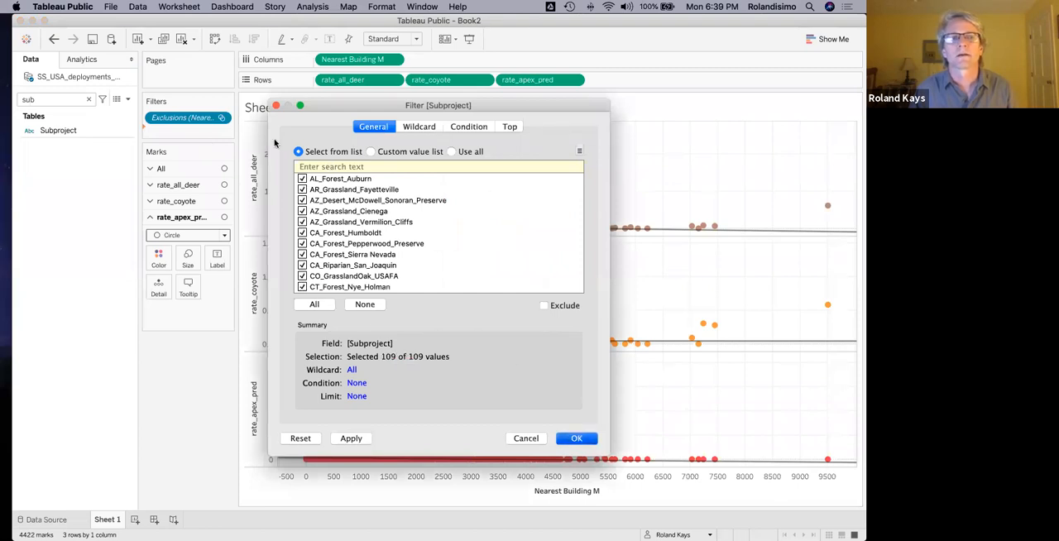
Show the Subproject filter beside the plots as a single value slider and display AL_Forest_Auburn.
{"action": "left_click", "coordinate": [220, 132]}
{"action": "mouse_move", "coordinate": [224, 202]}
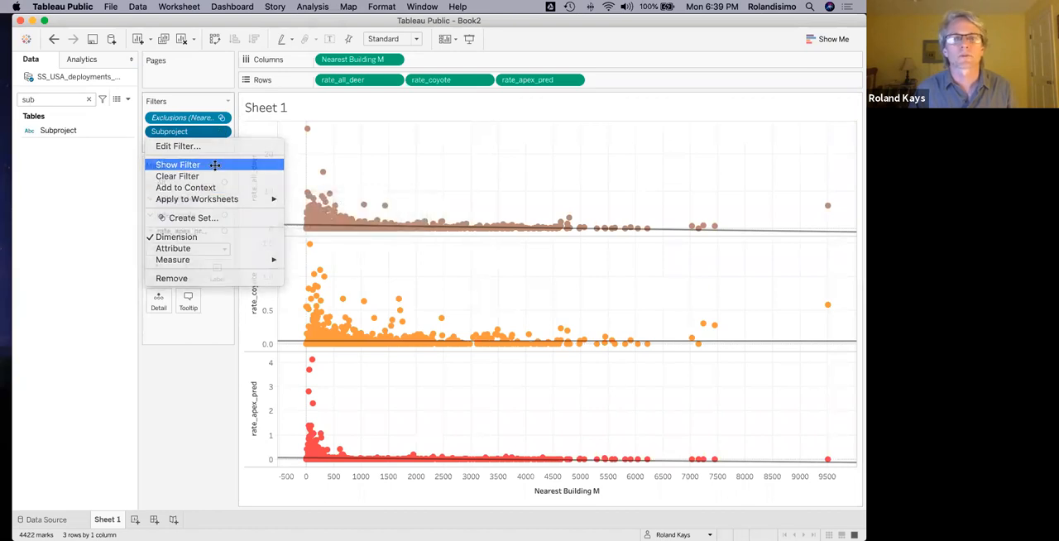
{"action": "left_click", "coordinate": [211, 164]}
{"action": "left_click", "coordinate": [855, 101]}
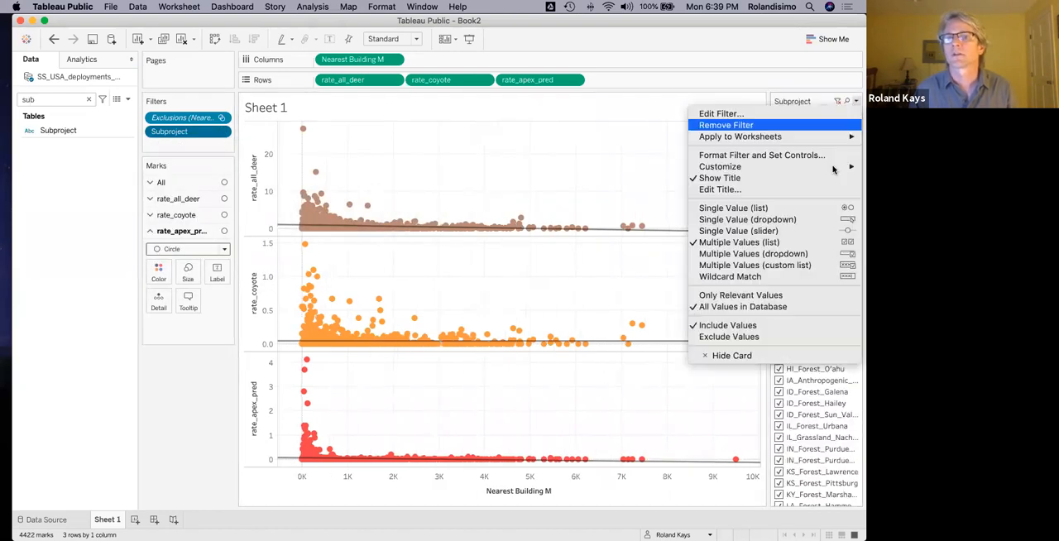
{"action": "left_click", "coordinate": [825, 231]}
{"action": "left_click", "coordinate": [855, 131]}
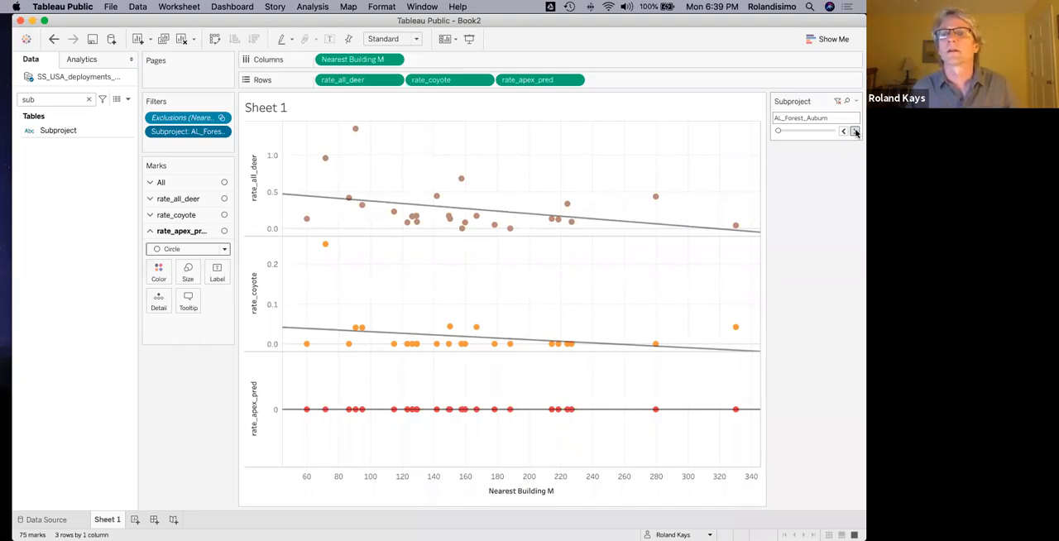
Examine the deer trend line and points for AL_Forest_Auburn, and advance the Subproject slider through the following subprojects.
{"action": "mouse_move", "coordinate": [326, 200]}
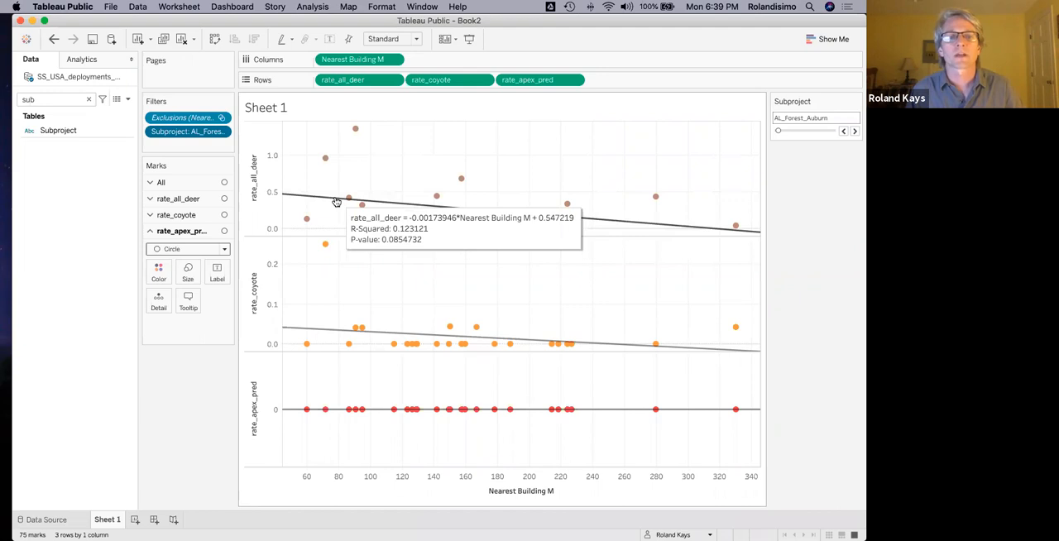
{"action": "mouse_move", "coordinate": [355, 134]}
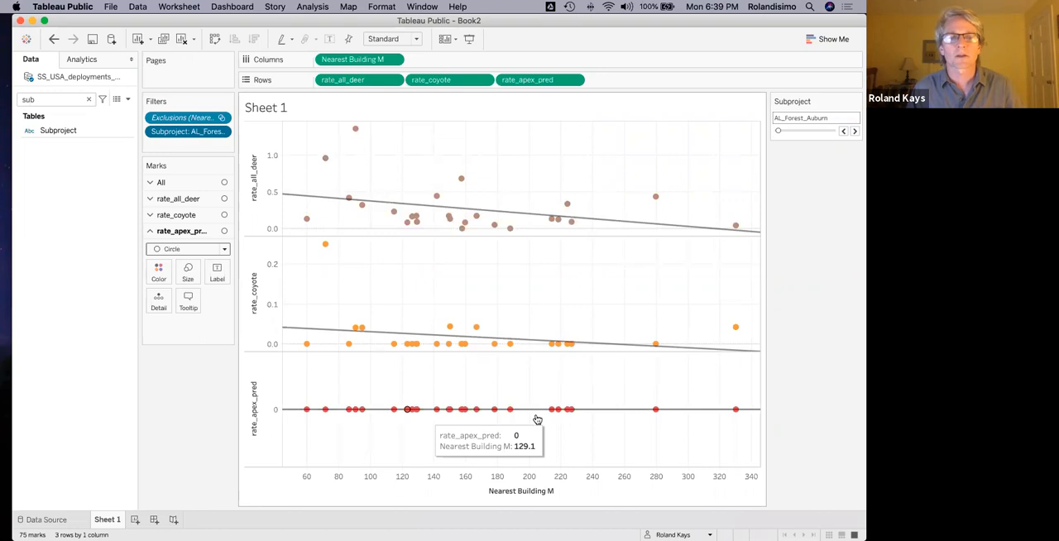
{"action": "left_click", "coordinate": [854, 133]}
{"action": "left_click", "coordinate": [855, 132]}
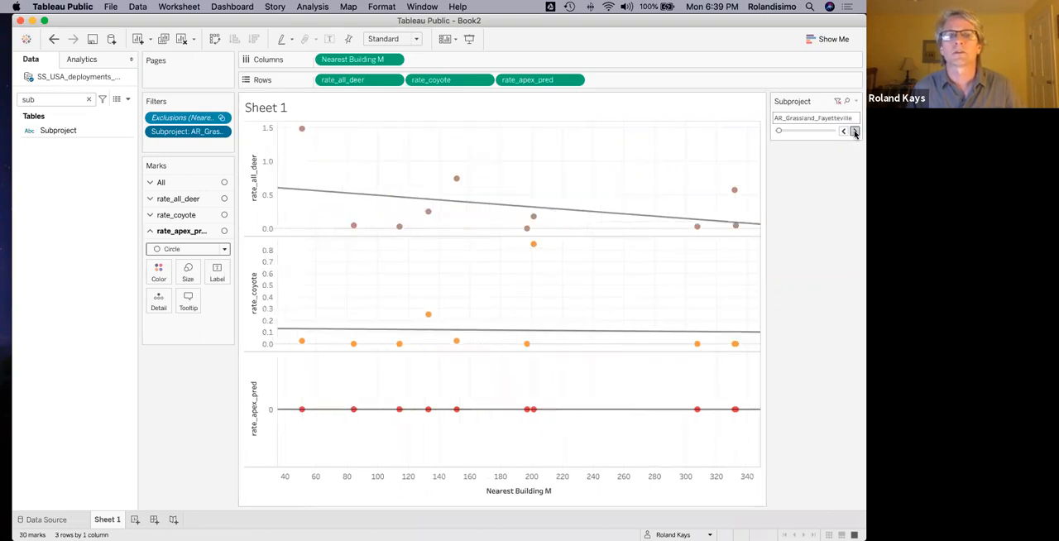
{"action": "left_click", "coordinate": [854, 133]}
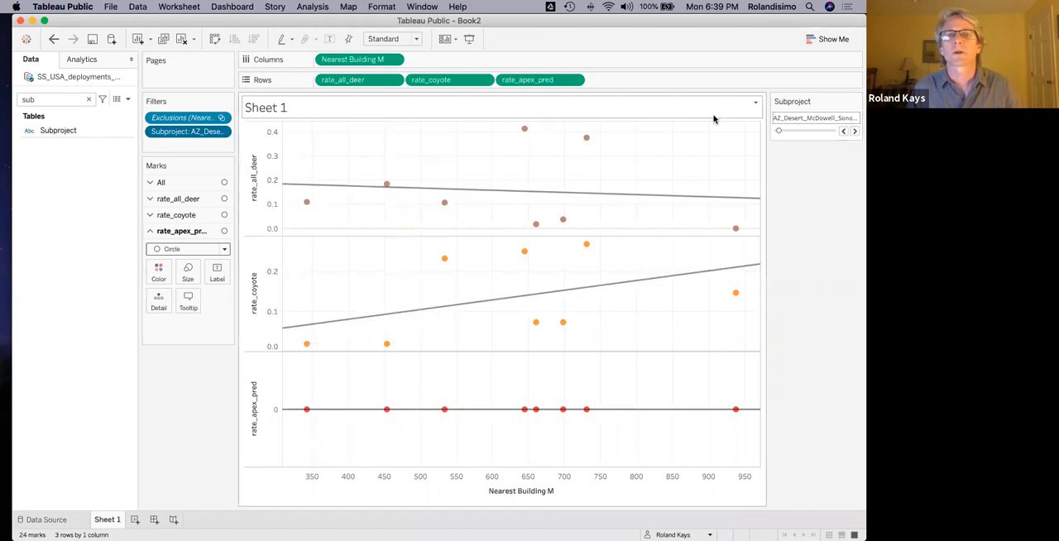
Move the sheet title card beside the Columns and Rows shelves and undo the last Subproject change.
{"action": "left_click_drag", "start_coordinate": [754, 102], "coordinate": [305, 111]}
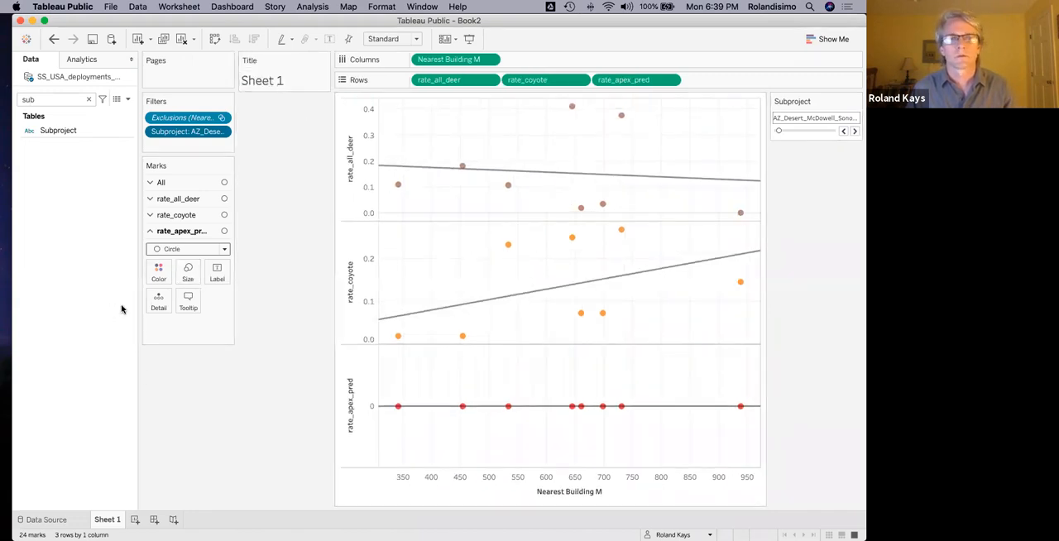
{"action": "key", "text": "super+z"}
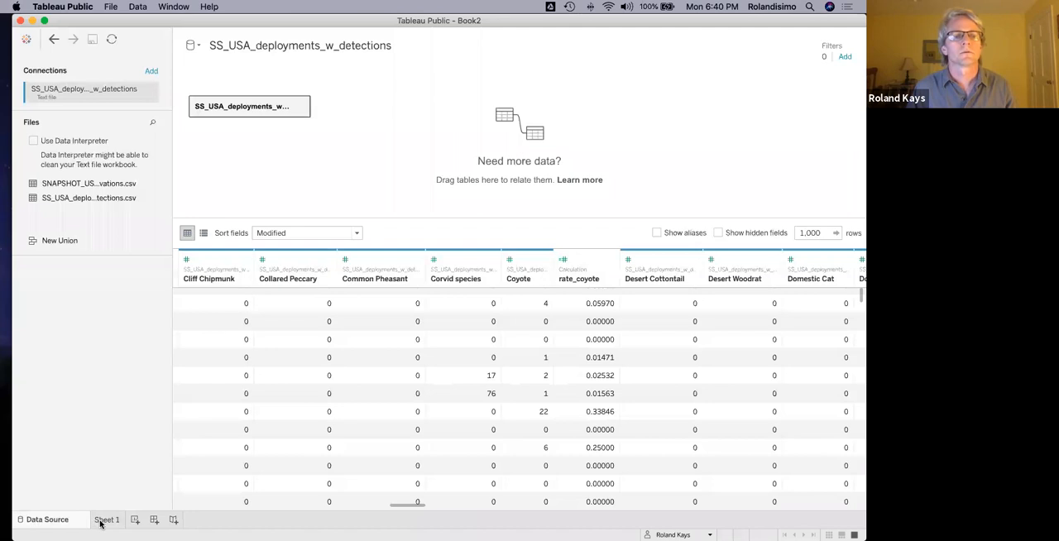
{"action": "left_click", "coordinate": [102, 523]}
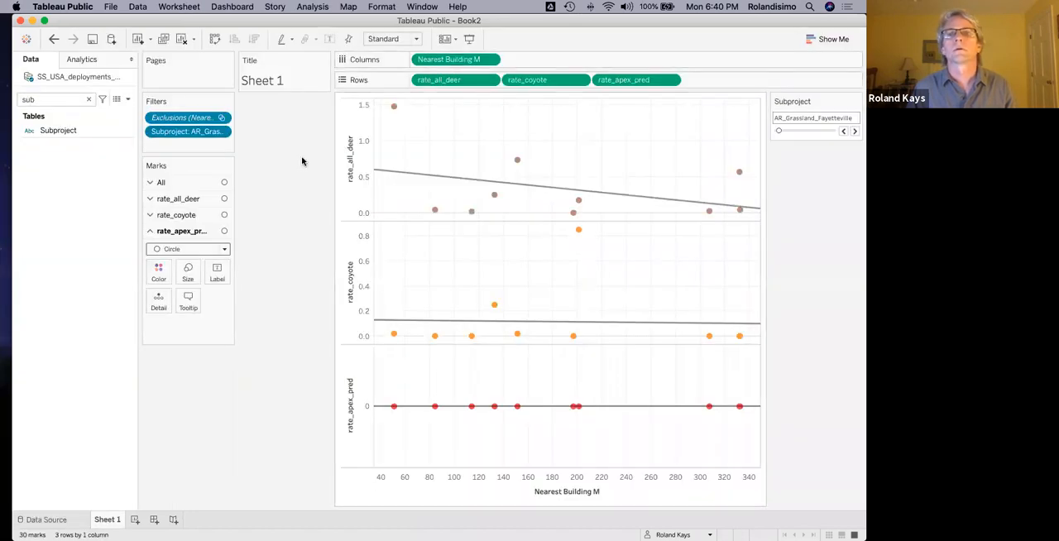
Replace the sheet name in the title with the inserted Subproject field.
{"action": "left_click", "coordinate": [324, 60]}
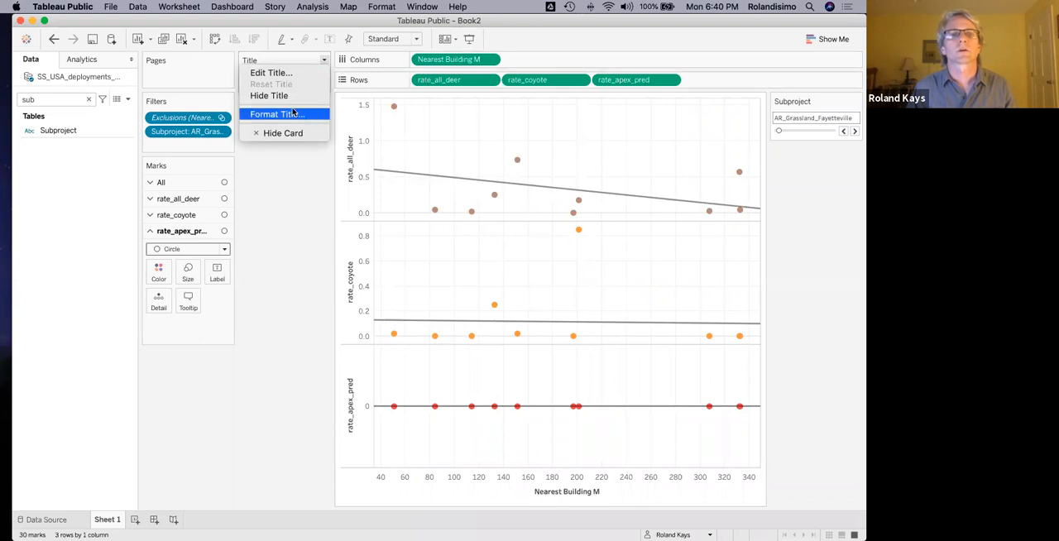
{"action": "left_click", "coordinate": [279, 73]}
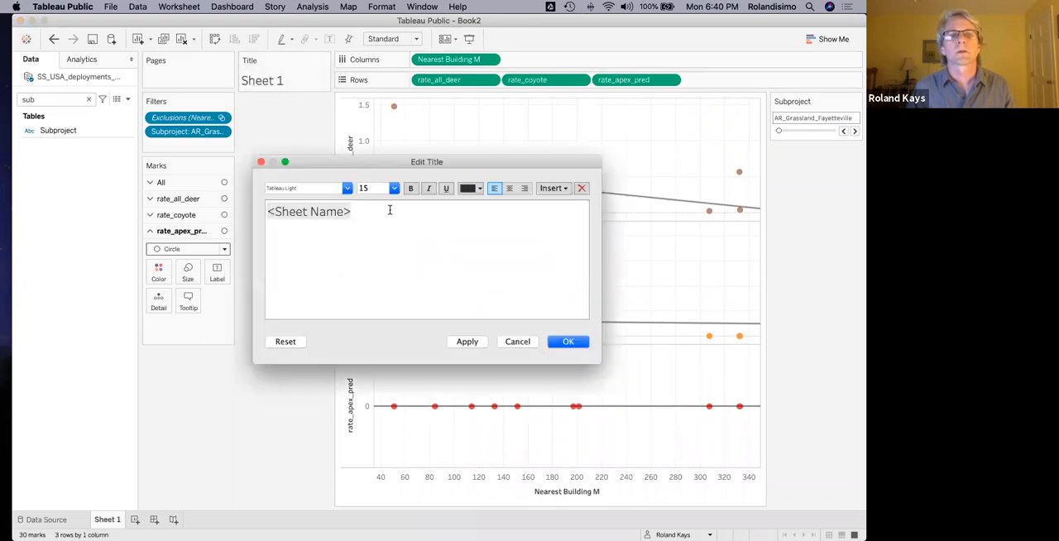
{"action": "key", "text": "BackSpace"}
{"action": "left_click_drag", "start_coordinate": [356, 213], "coordinate": [234, 210]}
{"action": "key", "text": "BackSpace"}
{"action": "left_click", "coordinate": [566, 188]}
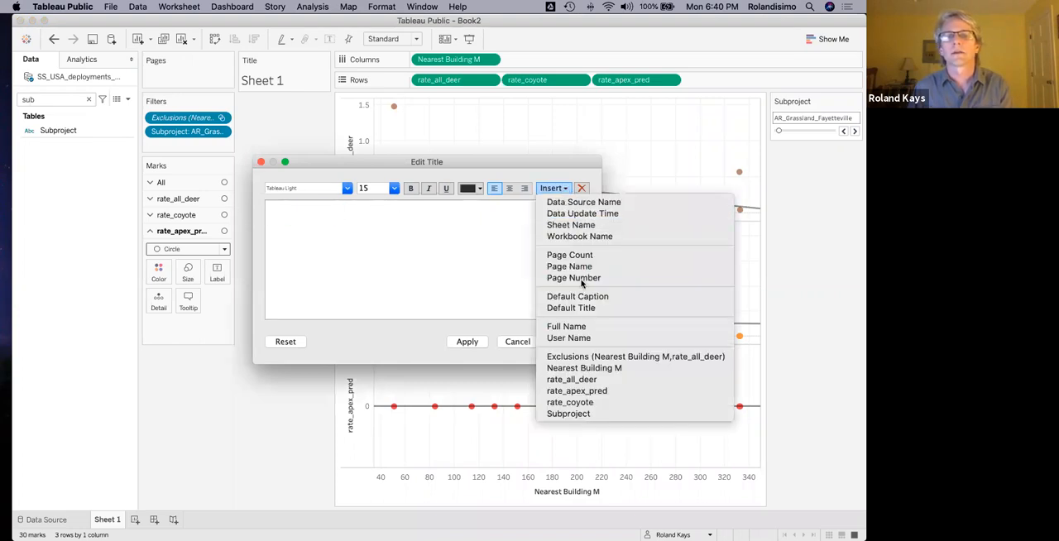
{"action": "left_click", "coordinate": [571, 413]}
{"action": "left_click", "coordinate": [565, 343]}
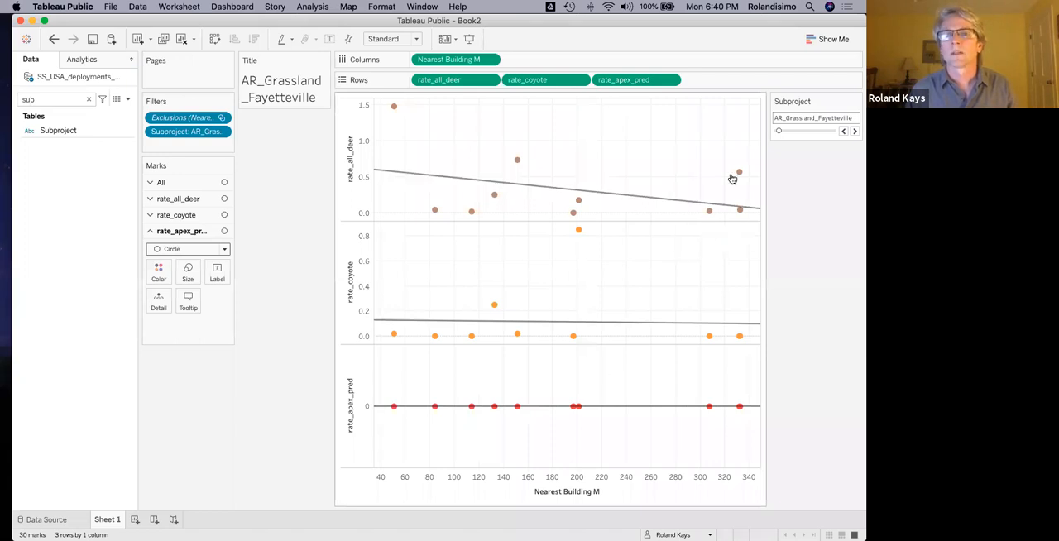
Save the workbook to Tableau Public with the title SS_USA_deploy.
{"action": "mouse_move", "coordinate": [582, 235]}
{"action": "key", "text": "super+s"}
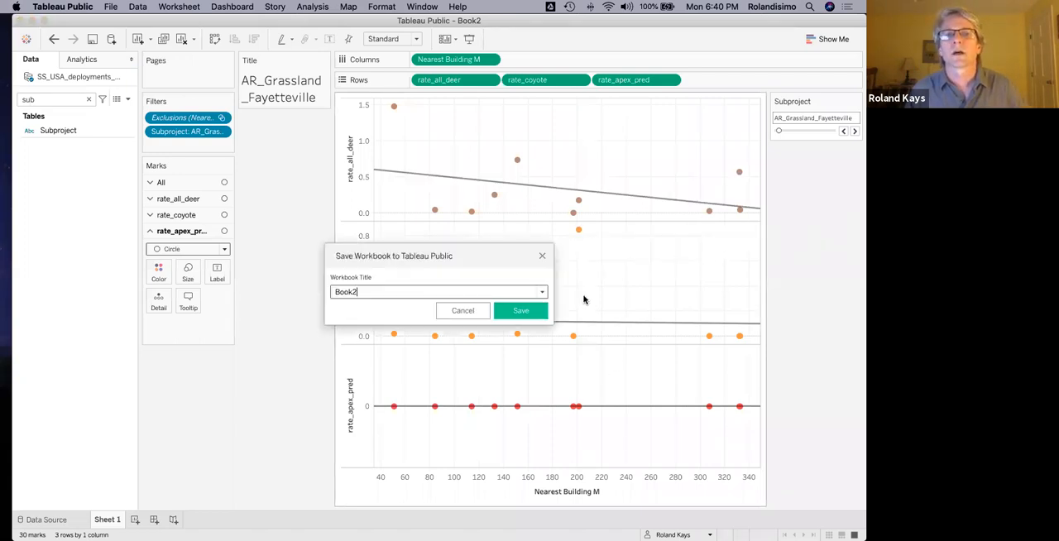
{"action": "left_click_drag", "start_coordinate": [406, 291], "coordinate": [289, 284]}
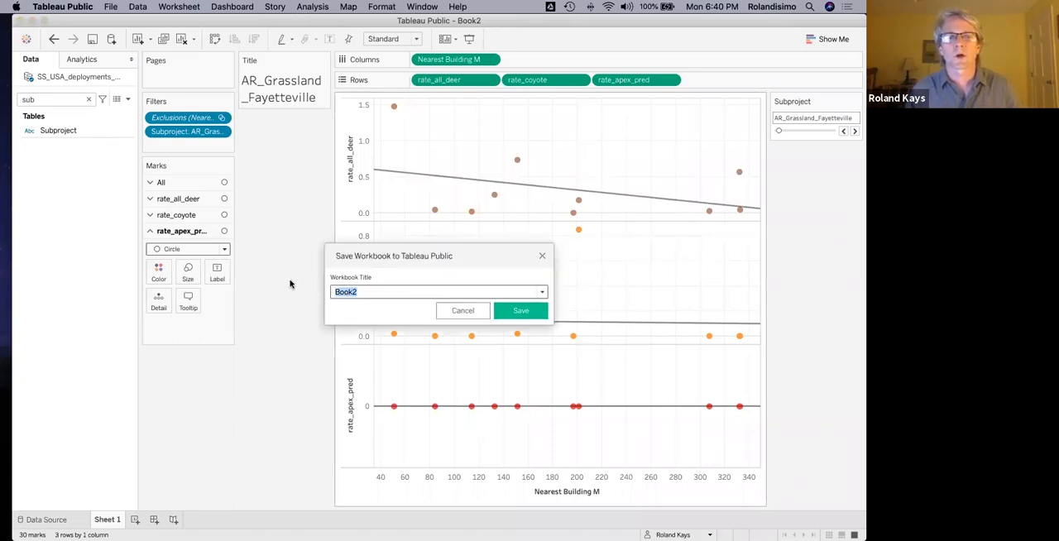
{"action": "type", "text": "SS_USA_deploy"}
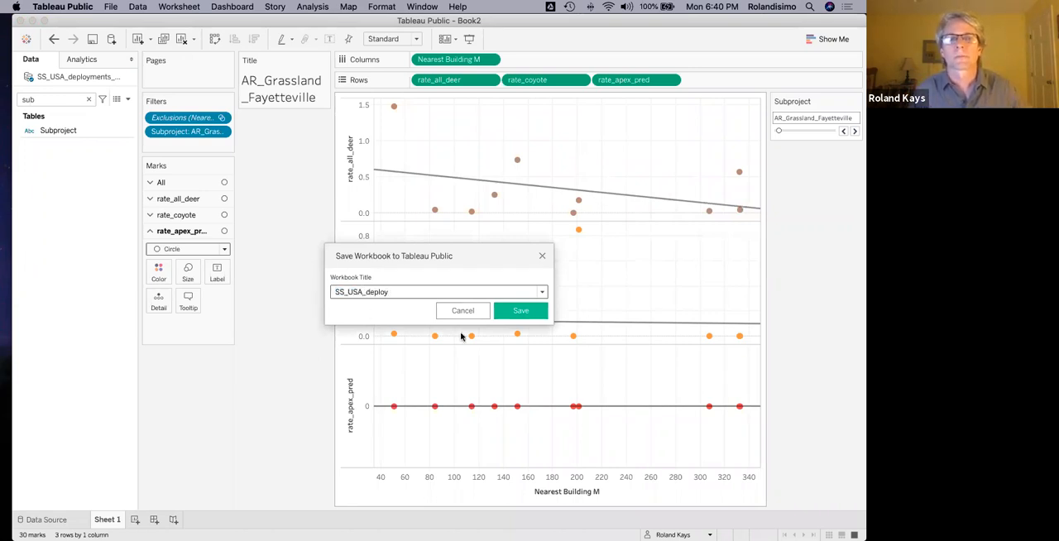
{"action": "left_click", "coordinate": [518, 310]}
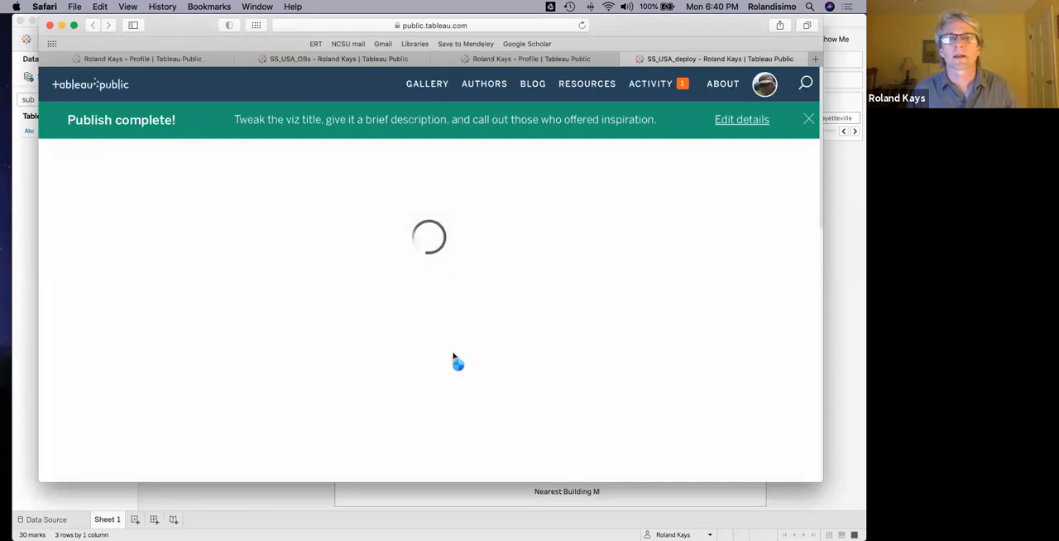
Enlarge the browser window and step the published plots through the subprojects to examine CO_GrasslandOak_USAFA's points and trend lines.
{"action": "left_click", "coordinate": [793, 180]}
{"action": "left_click", "coordinate": [793, 180]}
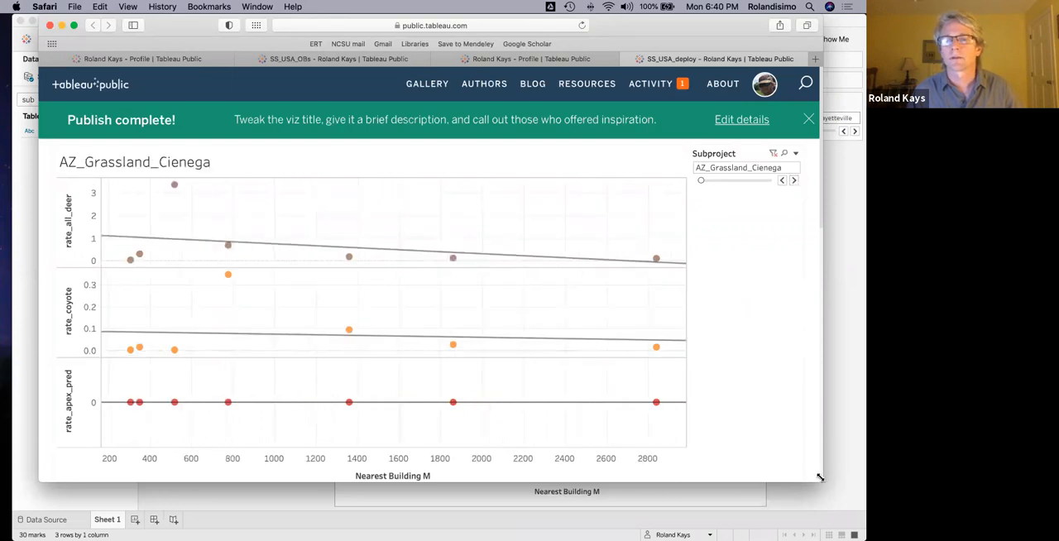
{"action": "left_click_drag", "start_coordinate": [822, 482], "coordinate": [862, 539]}
{"action": "left_click", "coordinate": [815, 181]}
{"action": "left_click", "coordinate": [815, 181]}
{"action": "left_click", "coordinate": [815, 181]}
{"action": "left_click", "coordinate": [815, 181]}
{"action": "left_click", "coordinate": [814, 181]}
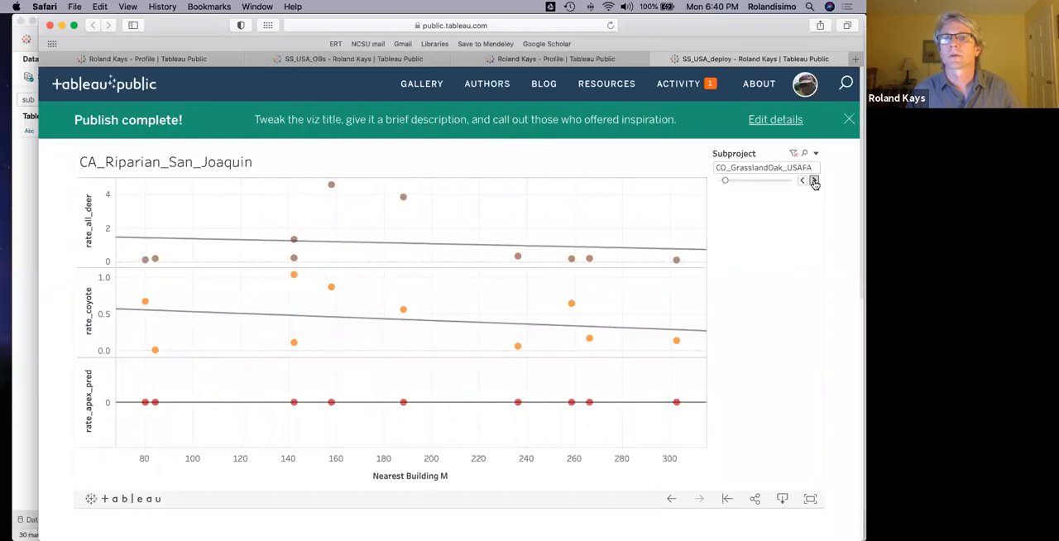
{"action": "left_click", "coordinate": [801, 181]}
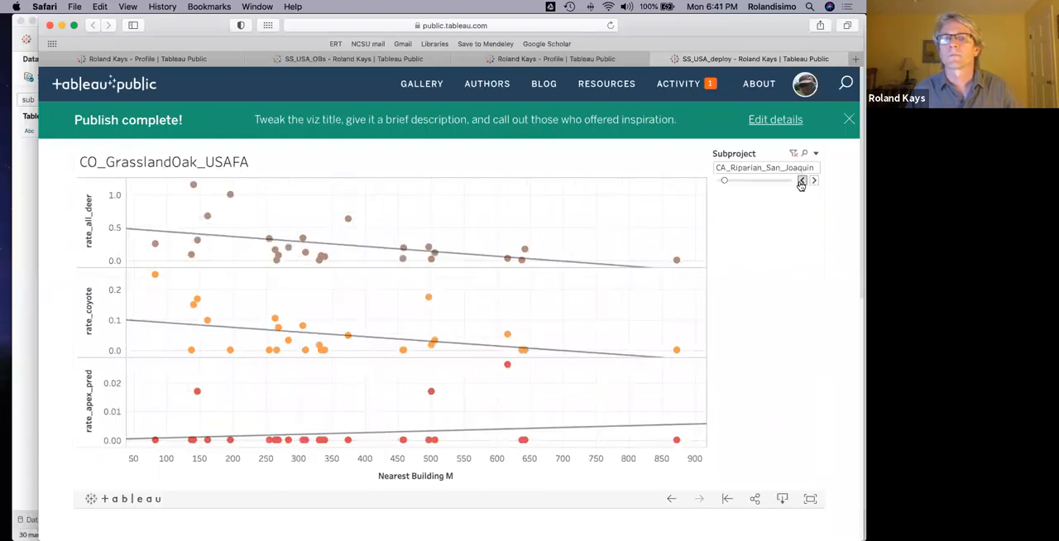
{"action": "left_click", "coordinate": [815, 181]}
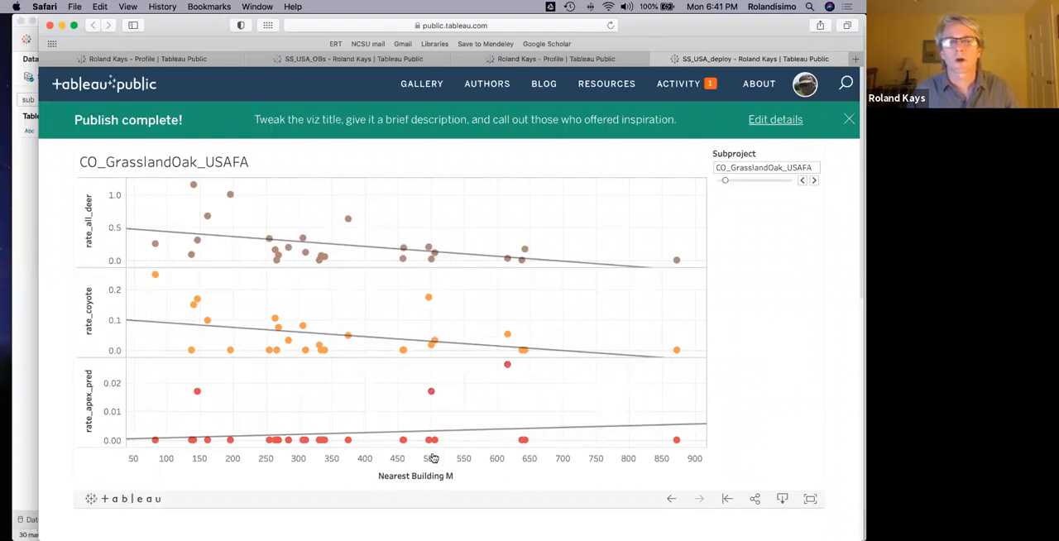
{"action": "mouse_move", "coordinate": [199, 392]}
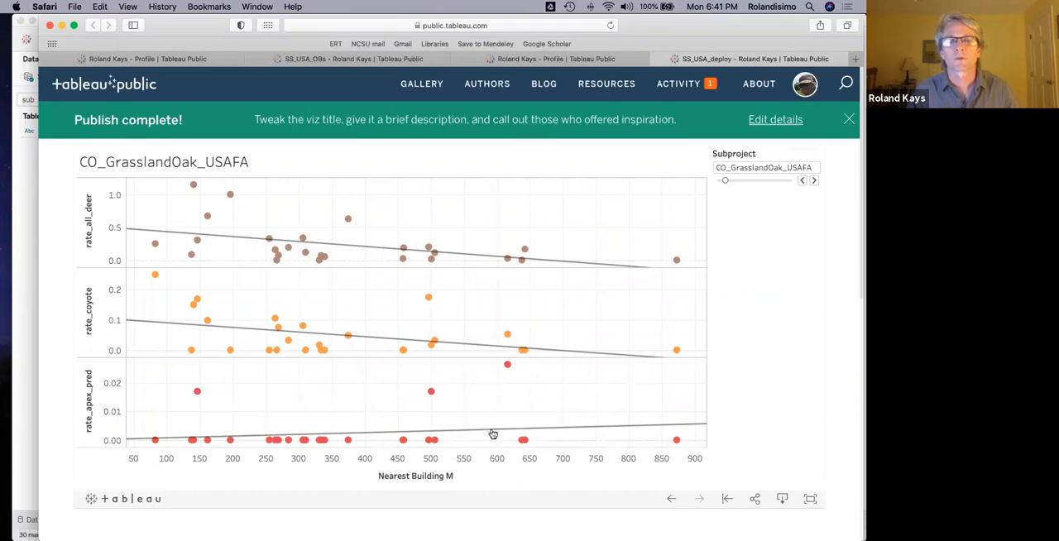
Examine the deer and coyote trend-line statistics for CO_GrasslandOak_USAFA and advance the published plots to CT_Forest_Storrs.
{"action": "mouse_move", "coordinate": [492, 434]}
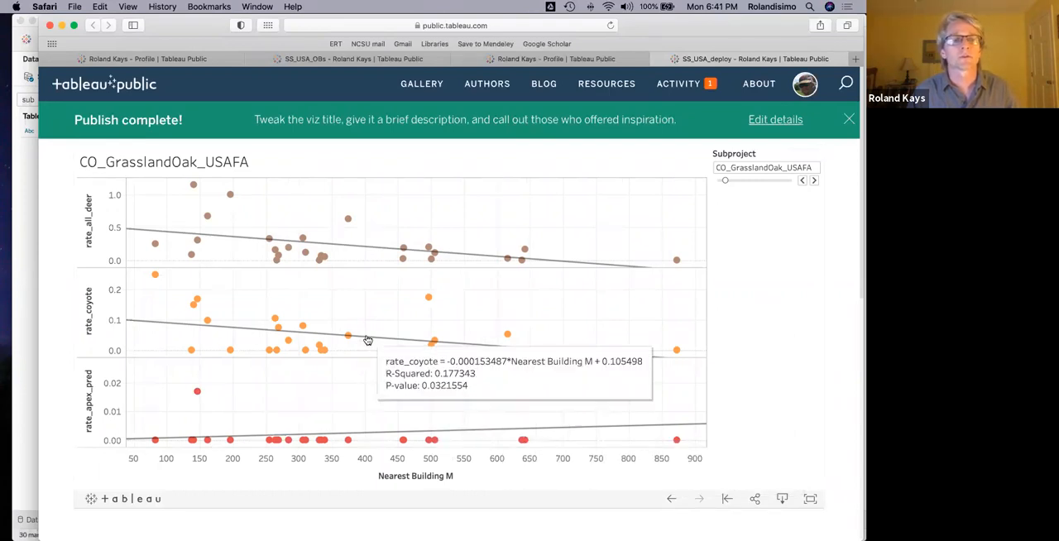
{"action": "mouse_move", "coordinate": [306, 239]}
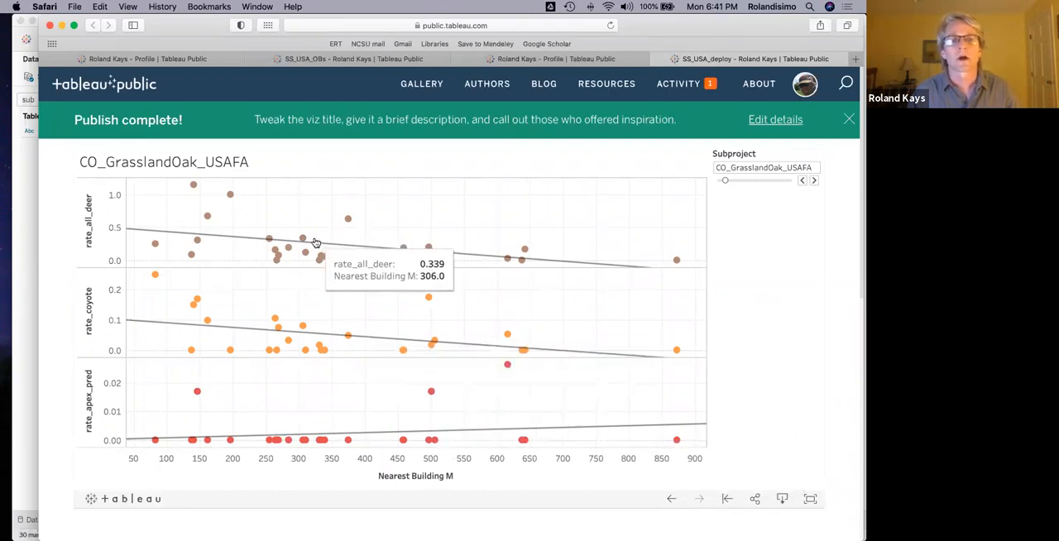
{"action": "scroll", "coordinate": [262, 239], "scroll_direction": "down", "scroll_amount": 1}
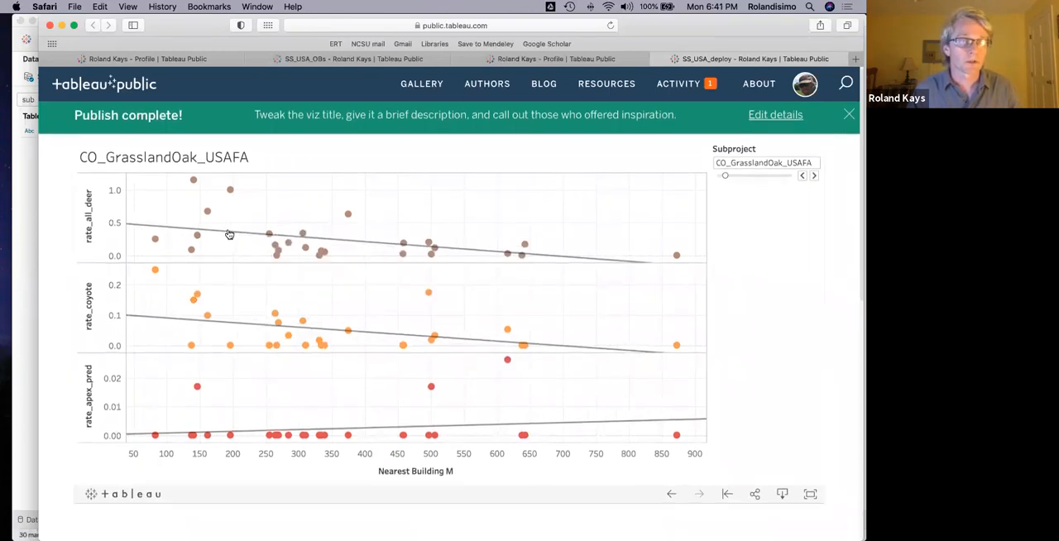
{"action": "mouse_move", "coordinate": [229, 235]}
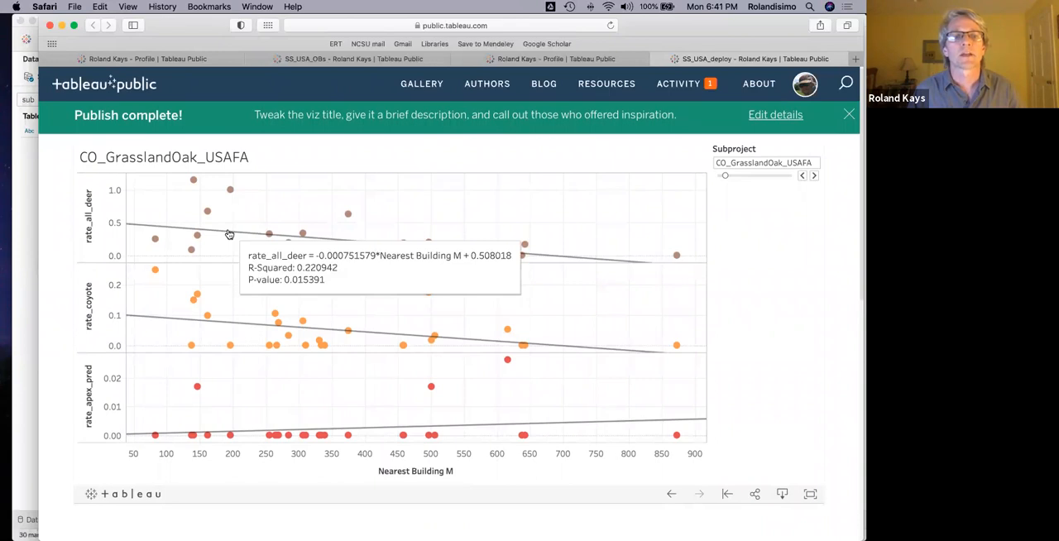
{"action": "mouse_move", "coordinate": [223, 324]}
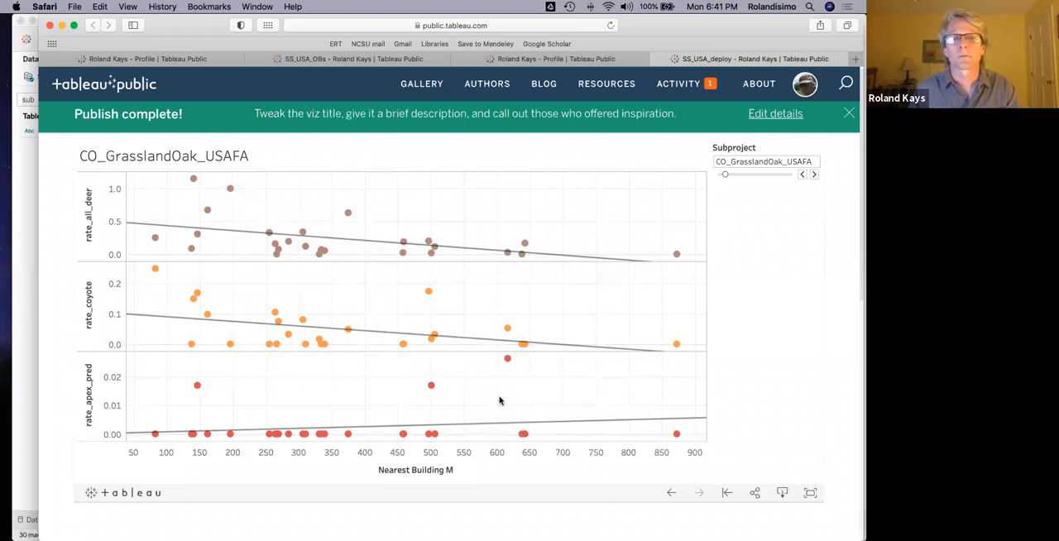
{"action": "left_click", "coordinate": [813, 175]}
{"action": "left_click", "coordinate": [814, 175]}
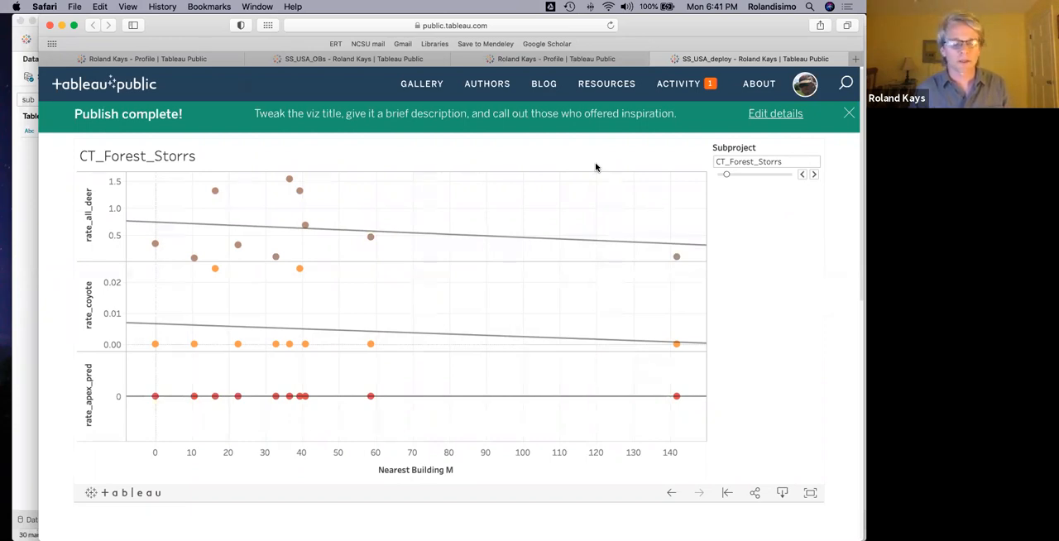
Switch back to the Tableau Public desktop app and duplicate Sheet 1.
{"action": "key", "text": "super+Tab"}
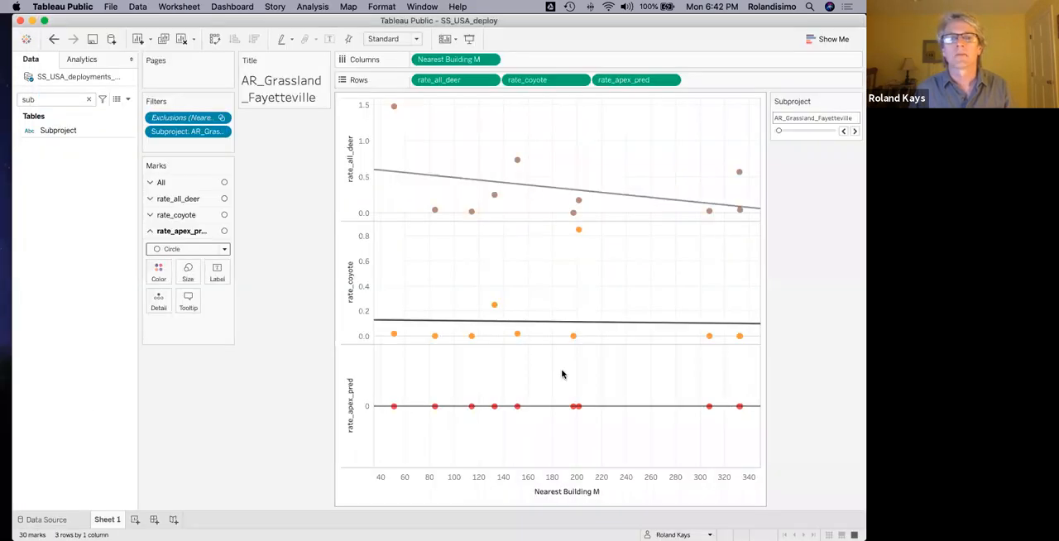
{"action": "right_click", "coordinate": [104, 521]}
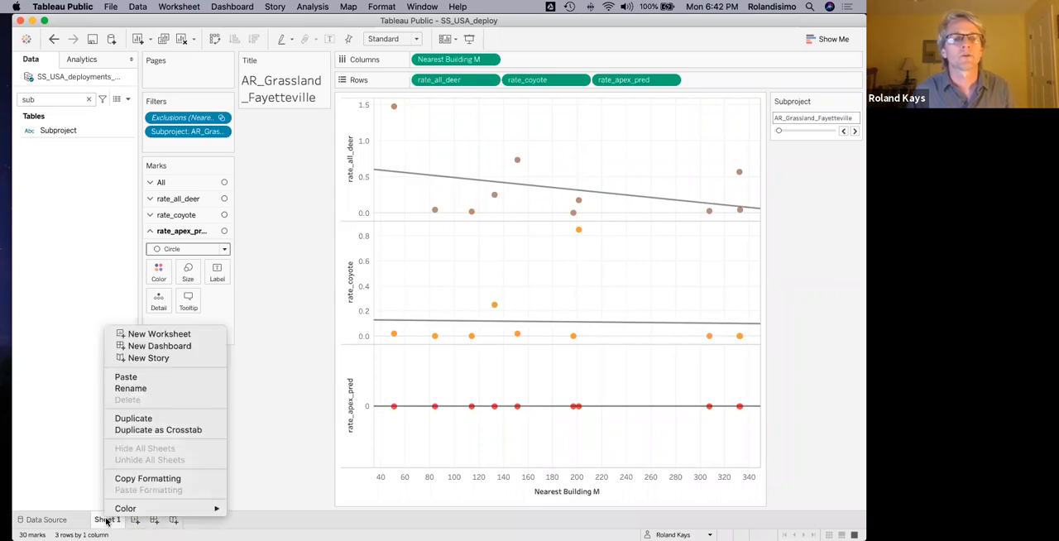
{"action": "left_click", "coordinate": [123, 421]}
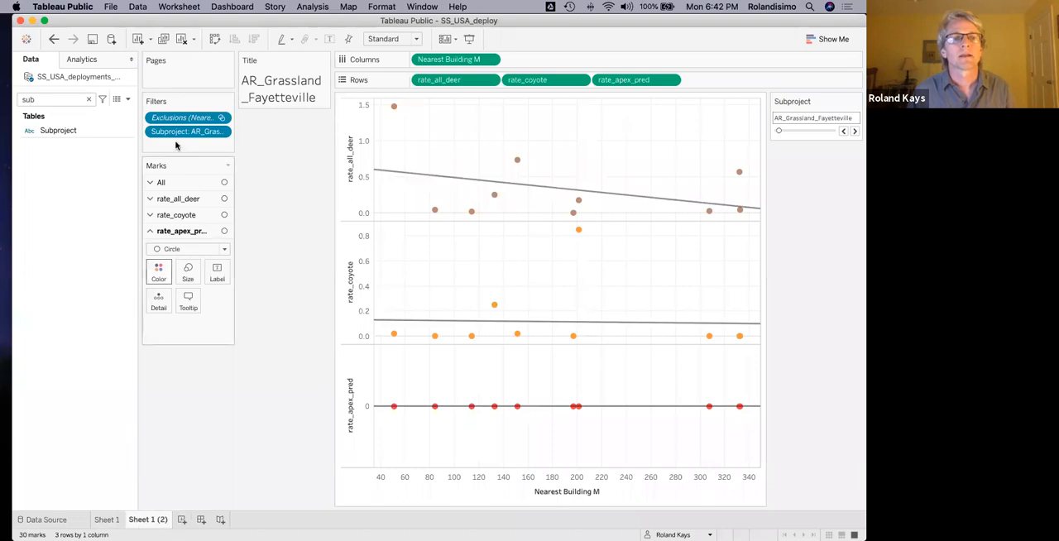
Remove rate_all_deer, rate_coyote and rate_apex_pred from the duplicate sheet's Rows and Nearest Building M from its Columns.
{"action": "left_click", "coordinate": [490, 79]}
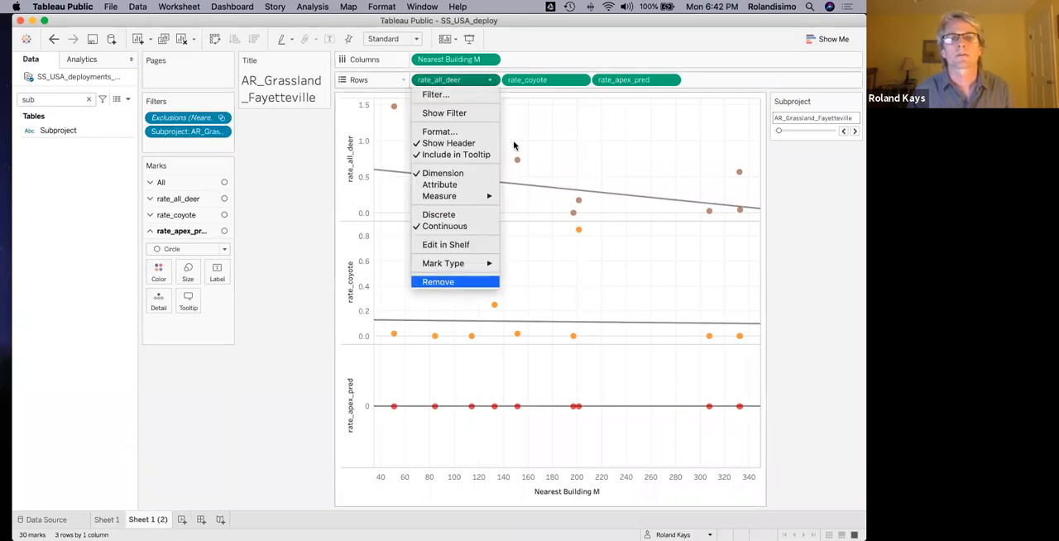
{"action": "left_click", "coordinate": [474, 282]}
{"action": "left_click", "coordinate": [490, 80]}
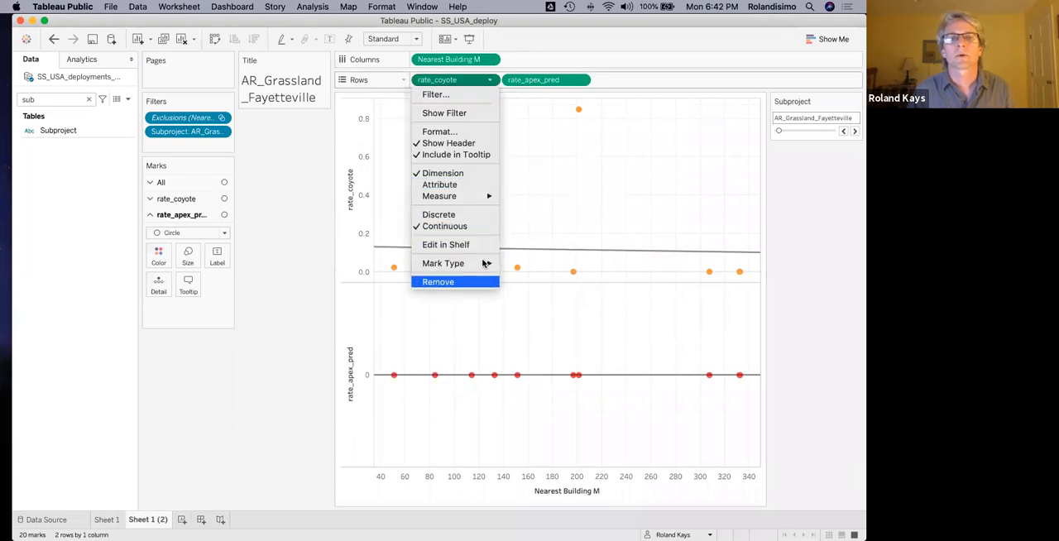
{"action": "left_click", "coordinate": [476, 282]}
{"action": "left_click", "coordinate": [490, 79]}
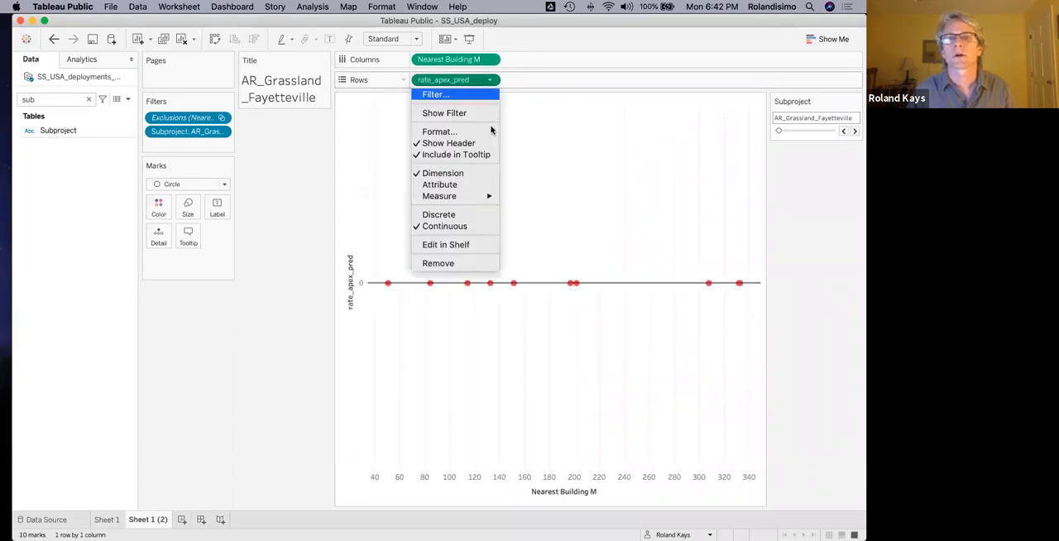
{"action": "left_click", "coordinate": [478, 264]}
{"action": "left_click", "coordinate": [490, 59]}
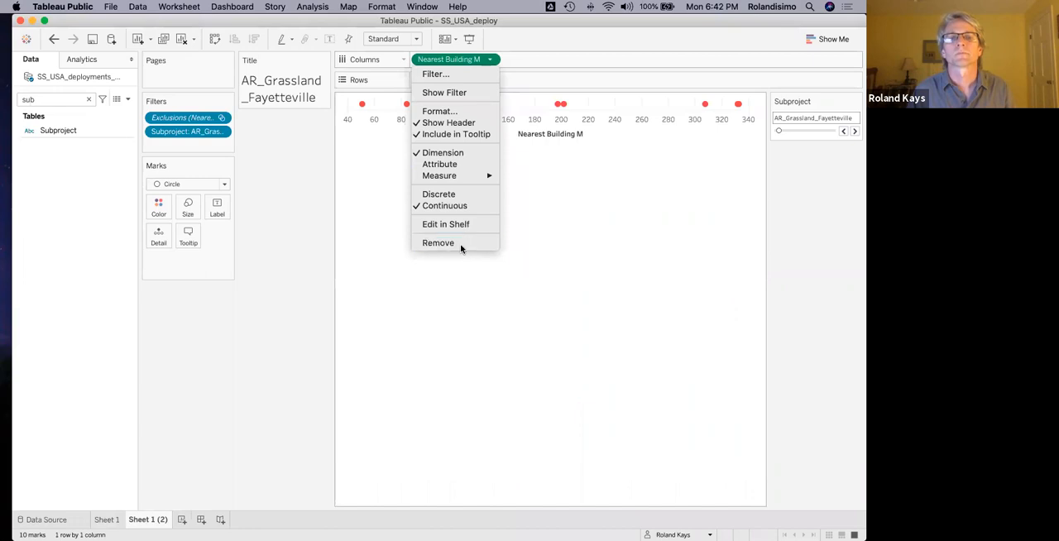
{"action": "left_click", "coordinate": [460, 244]}
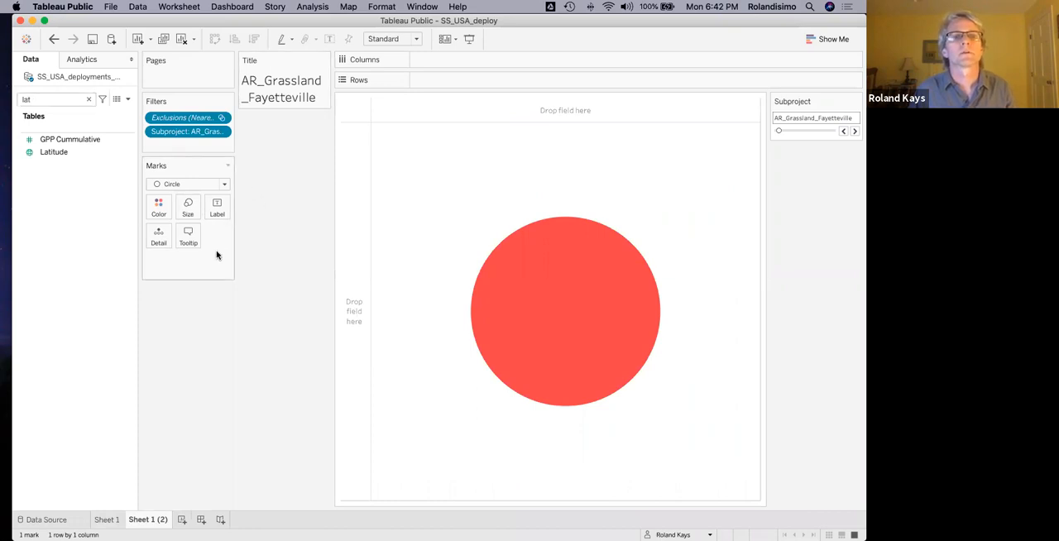
Map the deployments with Latitude on Rows and Longitude on Columns, both set as dimensions.
{"action": "left_click_drag", "start_coordinate": [50, 153], "coordinate": [349, 274]}
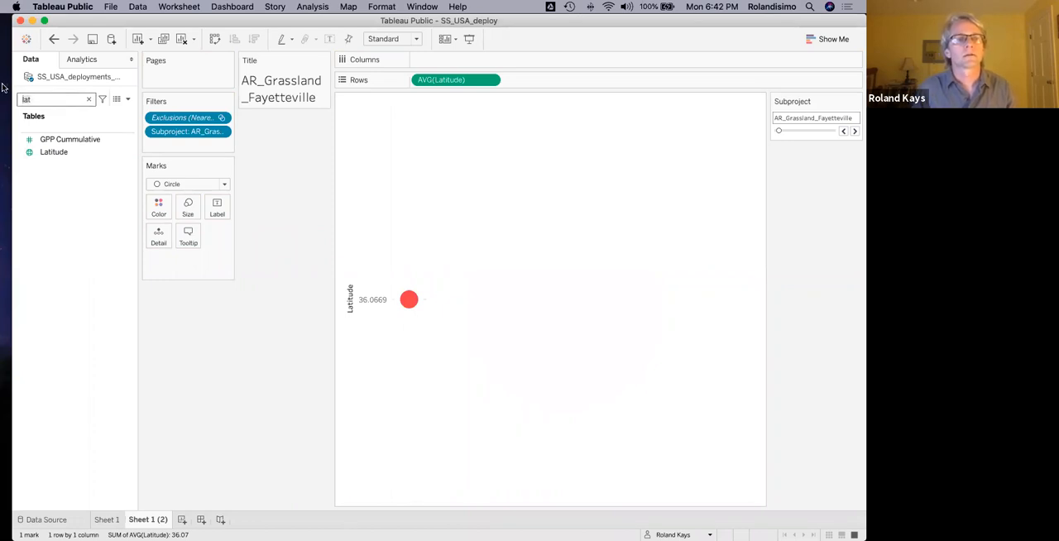
{"action": "left_click_drag", "start_coordinate": [51, 152], "coordinate": [425, 63]}
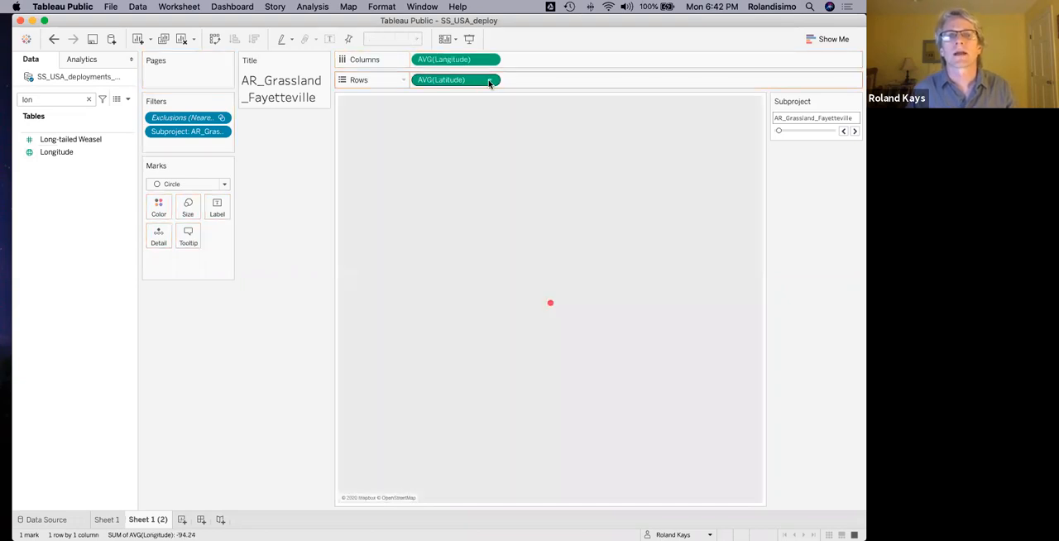
{"action": "left_click", "coordinate": [489, 81]}
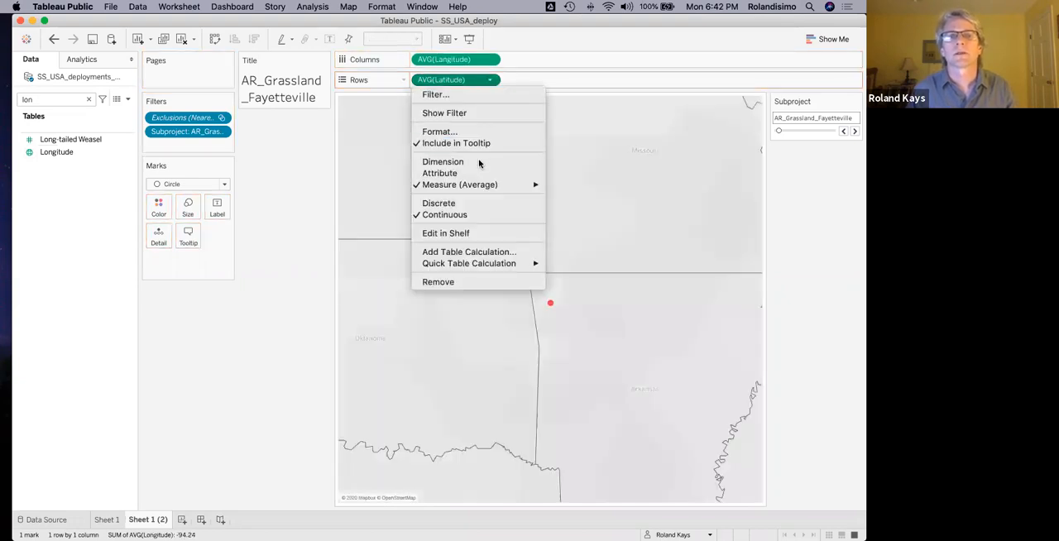
{"action": "left_click", "coordinate": [480, 160]}
{"action": "left_click", "coordinate": [490, 60]}
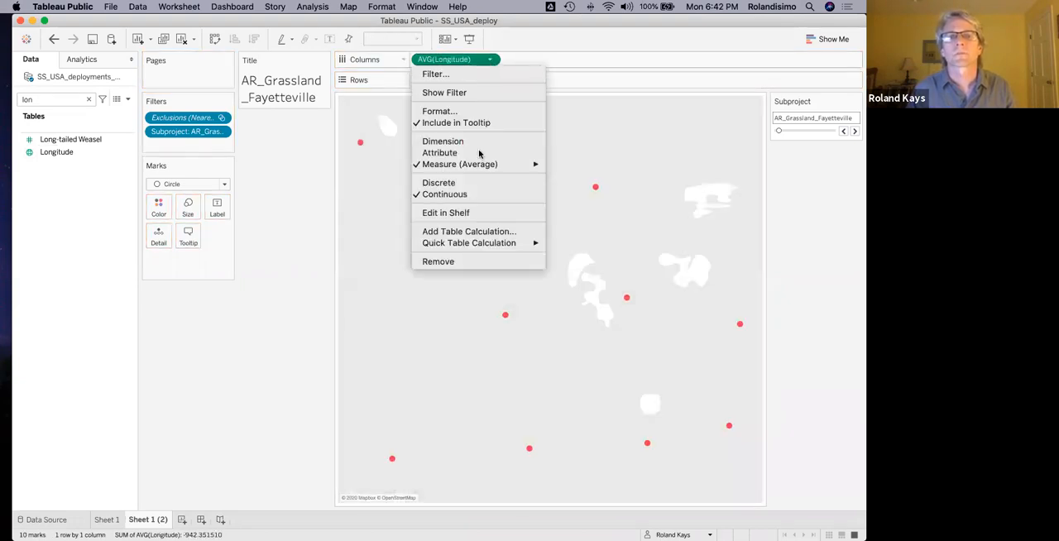
{"action": "left_click", "coordinate": [478, 142]}
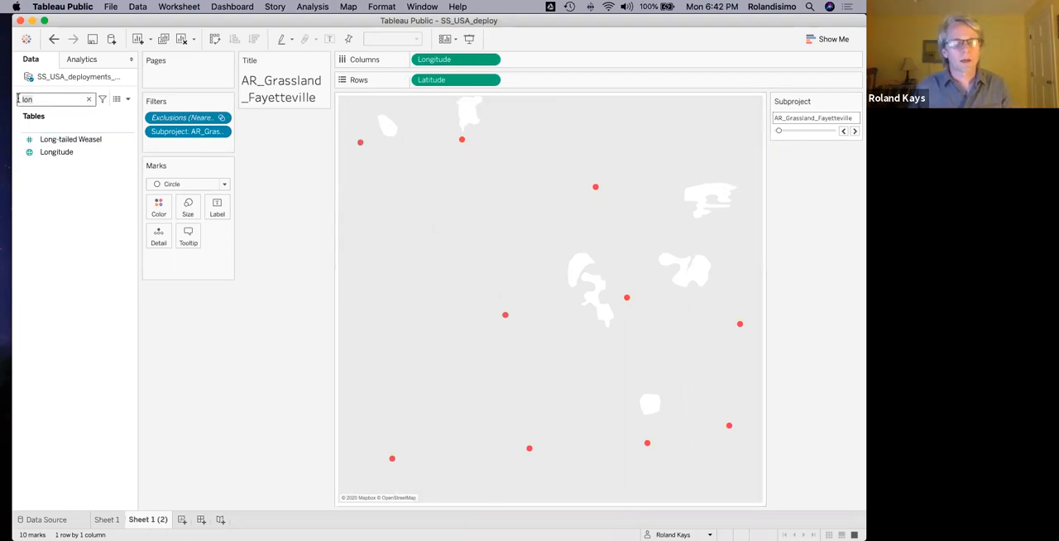
Size the map circles by rate_all_deer, color them brown and enlarge them slightly.
{"action": "left_click", "coordinate": [74, 152]}
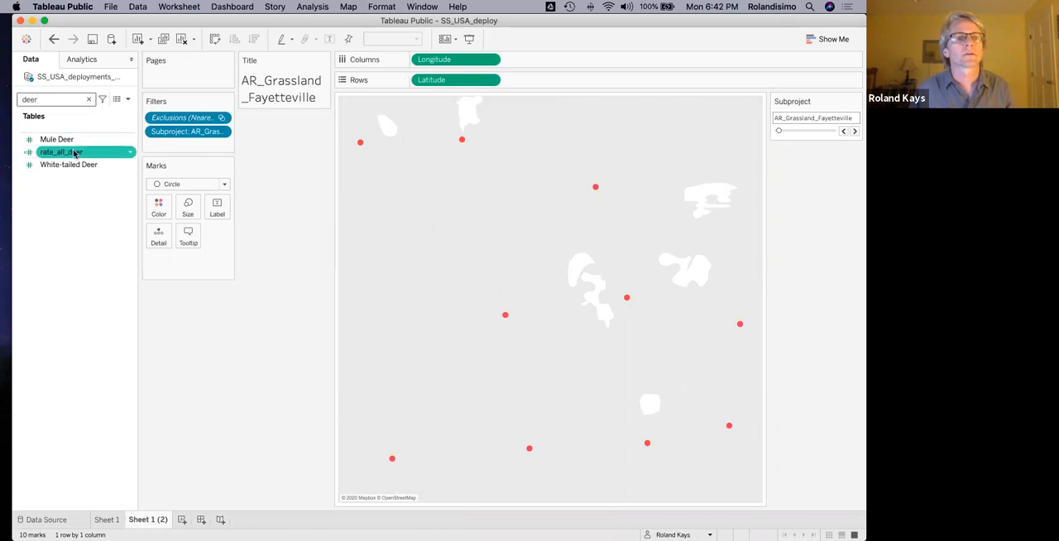
{"action": "left_click_drag", "start_coordinate": [73, 156], "coordinate": [186, 208]}
{"action": "left_click", "coordinate": [159, 207]}
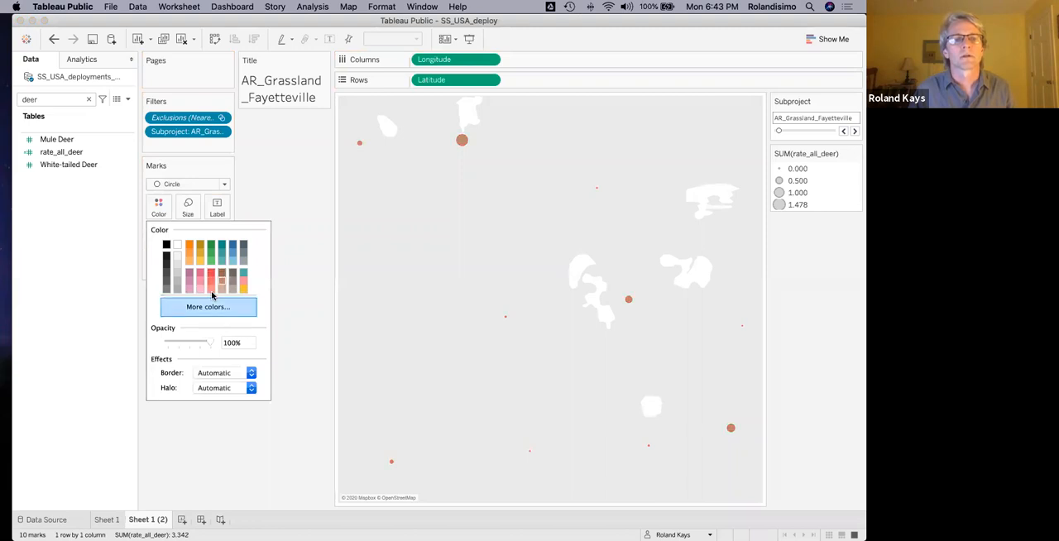
{"action": "left_click", "coordinate": [314, 340]}
{"action": "left_click", "coordinate": [190, 207]}
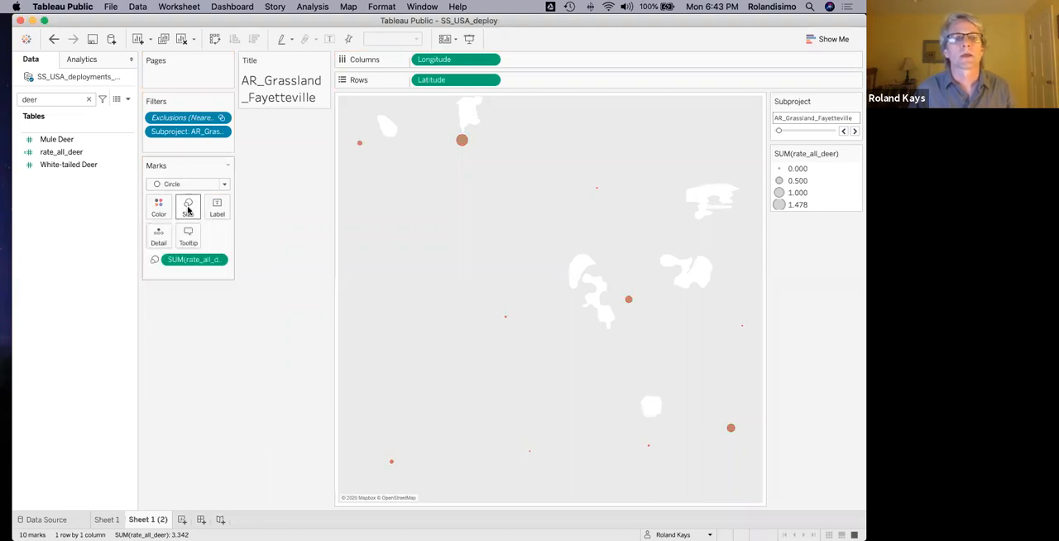
{"action": "left_click_drag", "start_coordinate": [214, 239], "coordinate": [224, 238]}
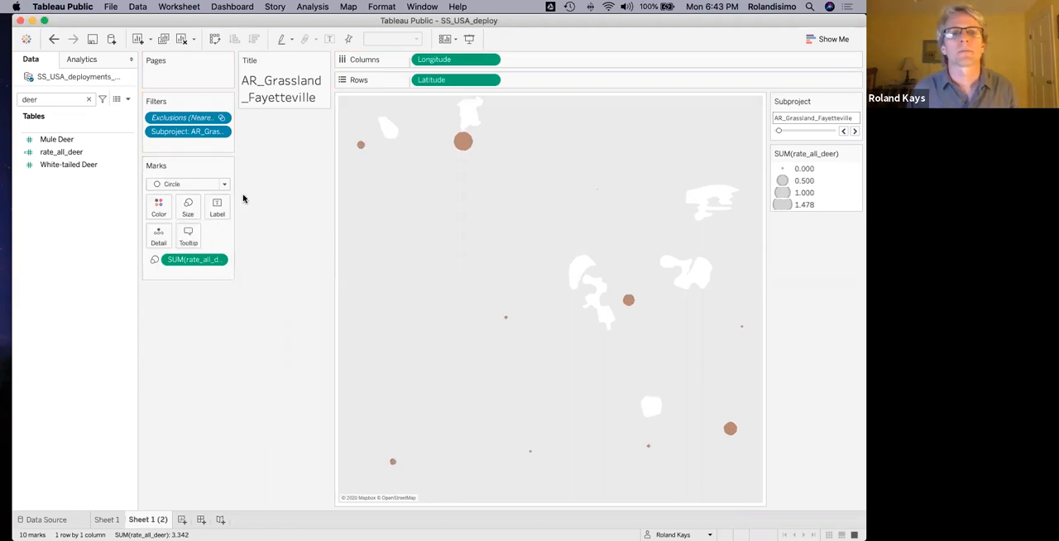
Open the map layer settings, try the Streets background style and replace it with Satellite.
{"action": "left_click", "coordinate": [348, 7]}
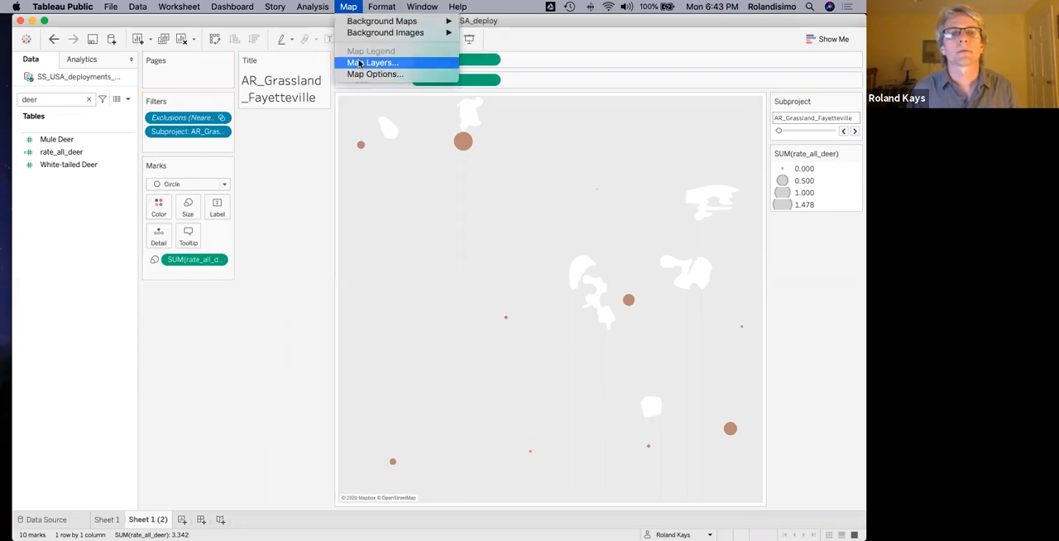
{"action": "left_click", "coordinate": [359, 64]}
{"action": "left_click", "coordinate": [83, 103]}
{"action": "left_click", "coordinate": [97, 157]}
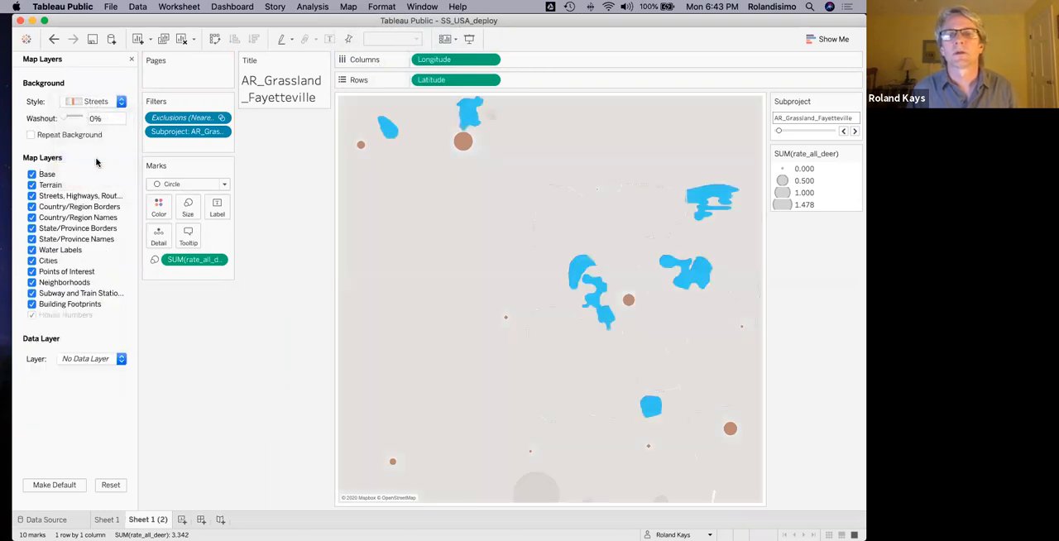
{"action": "left_click", "coordinate": [95, 102]}
{"action": "left_click", "coordinate": [97, 134]}
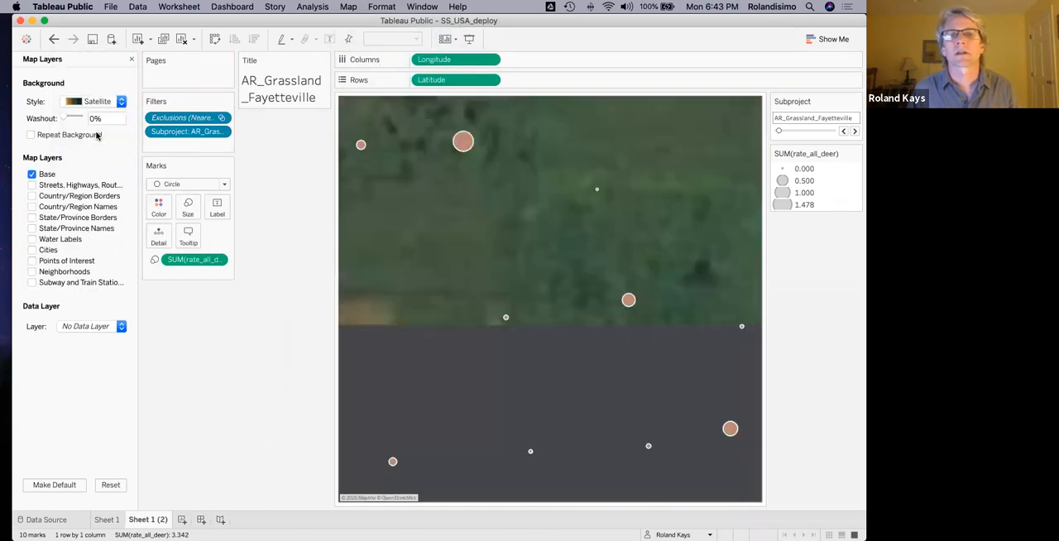
Browse the map through several subprojects, including MT_Roosevelt Ranch, and set the Subproject filter to MA_Forest_Amherst.
{"action": "left_click", "coordinate": [854, 132]}
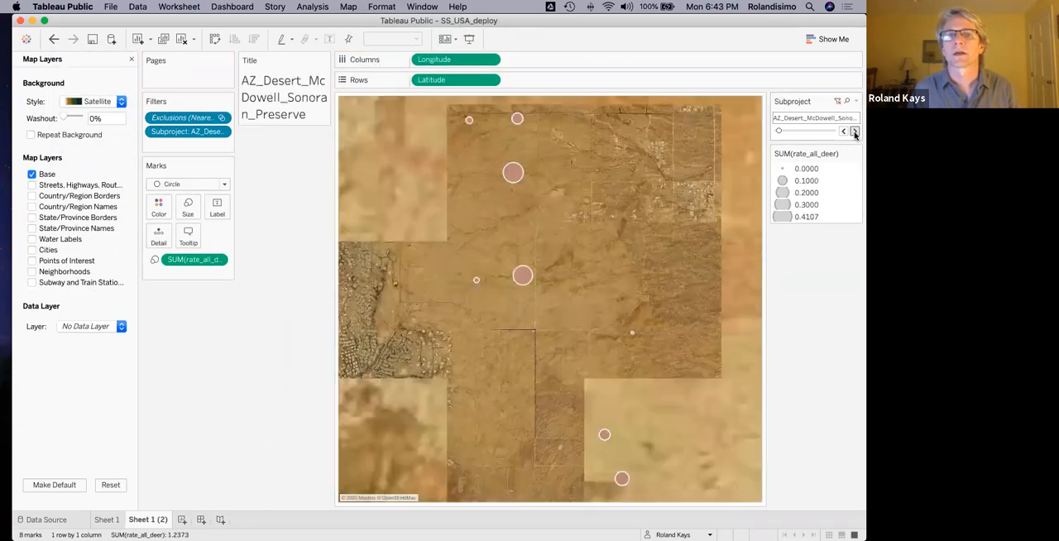
{"action": "left_click", "coordinate": [854, 133]}
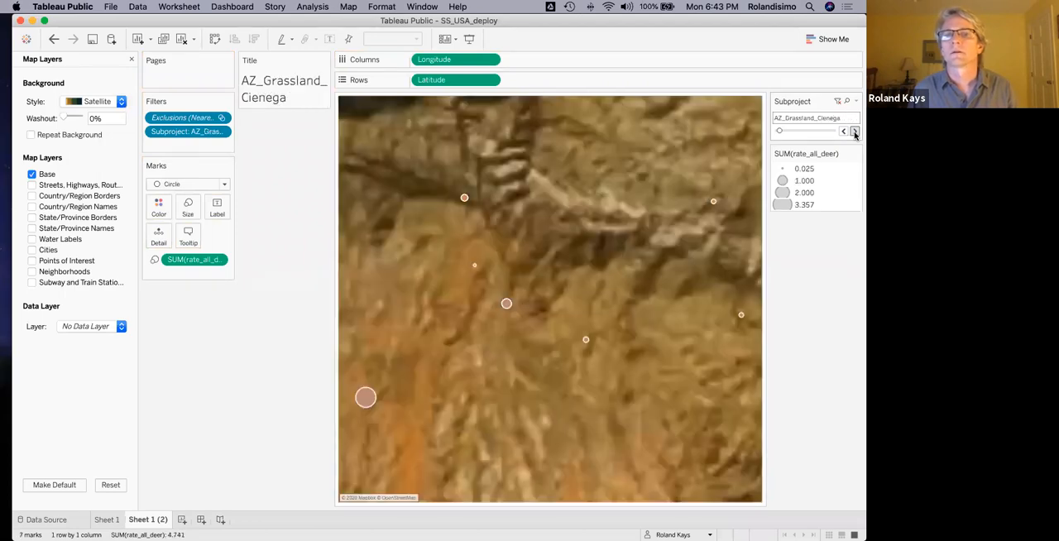
{"action": "left_click", "coordinate": [855, 132]}
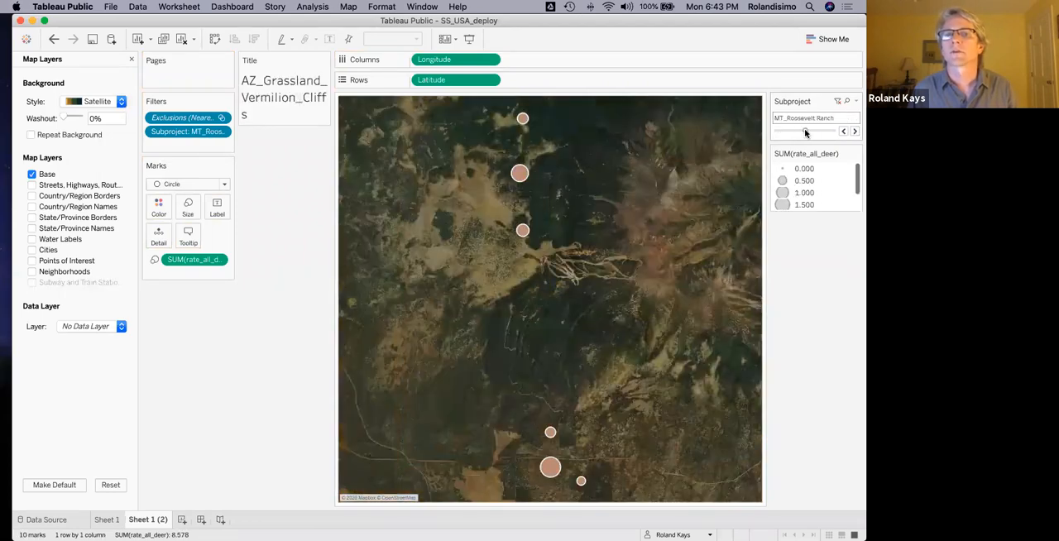
{"action": "left_click", "coordinate": [804, 132]}
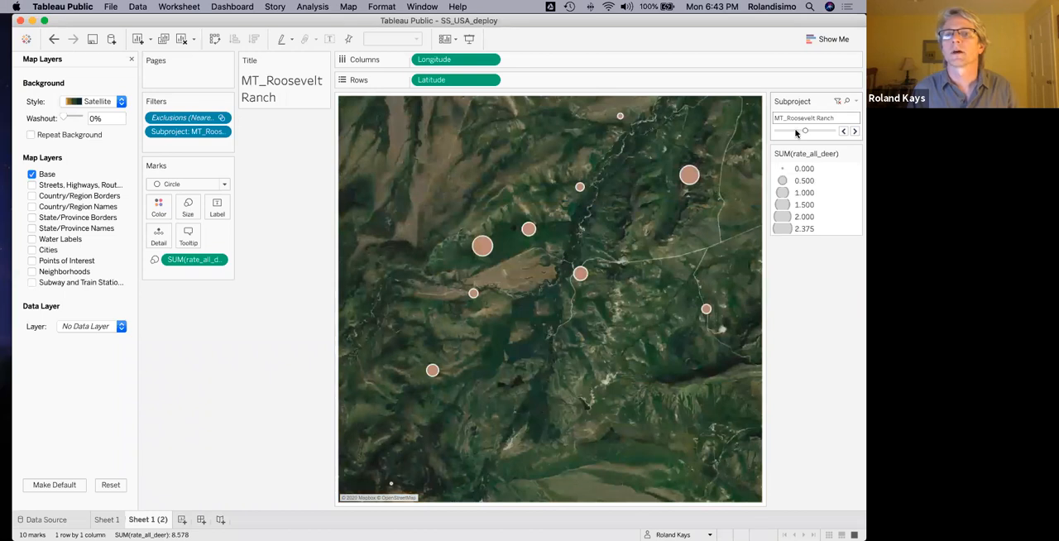
{"action": "left_click", "coordinate": [795, 132]}
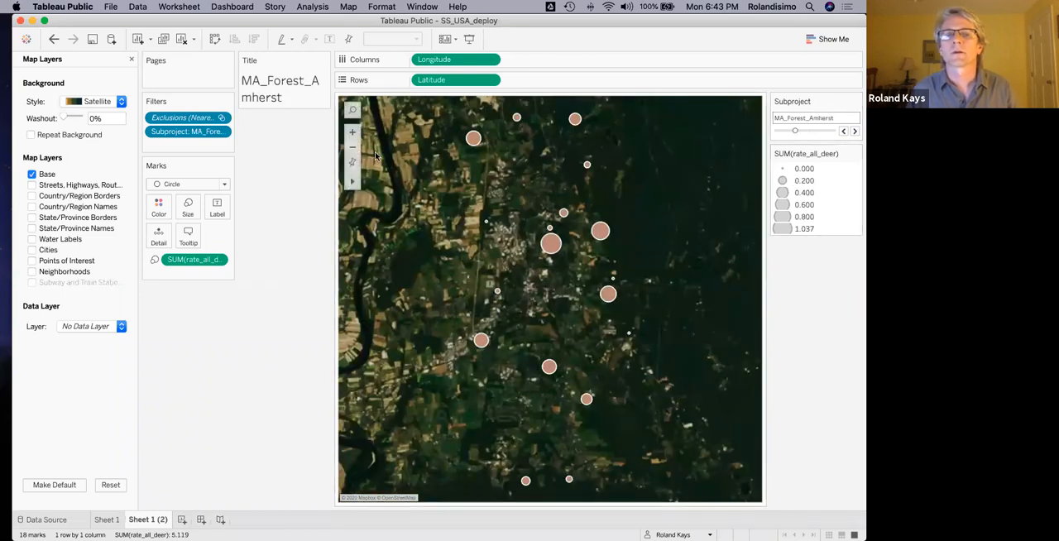
Set the map background style to Outdoors and close the map layer settings.
{"action": "left_click", "coordinate": [98, 102]}
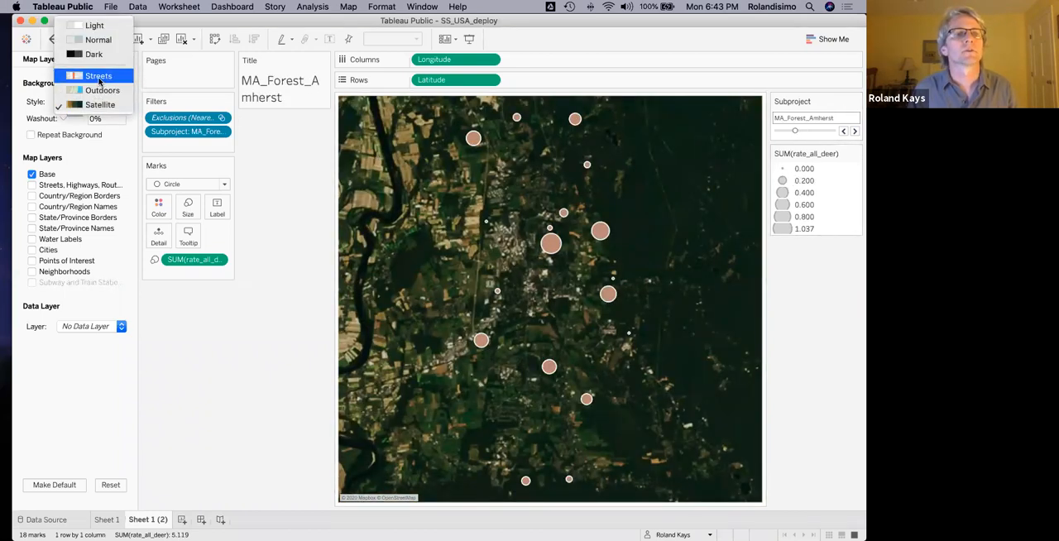
{"action": "left_click", "coordinate": [99, 91]}
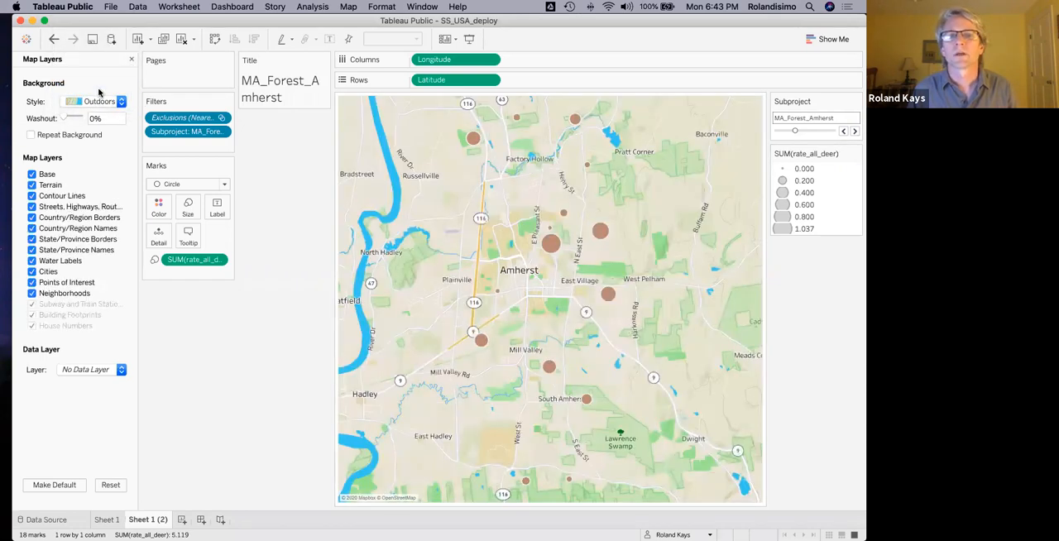
{"action": "mouse_move", "coordinate": [549, 245]}
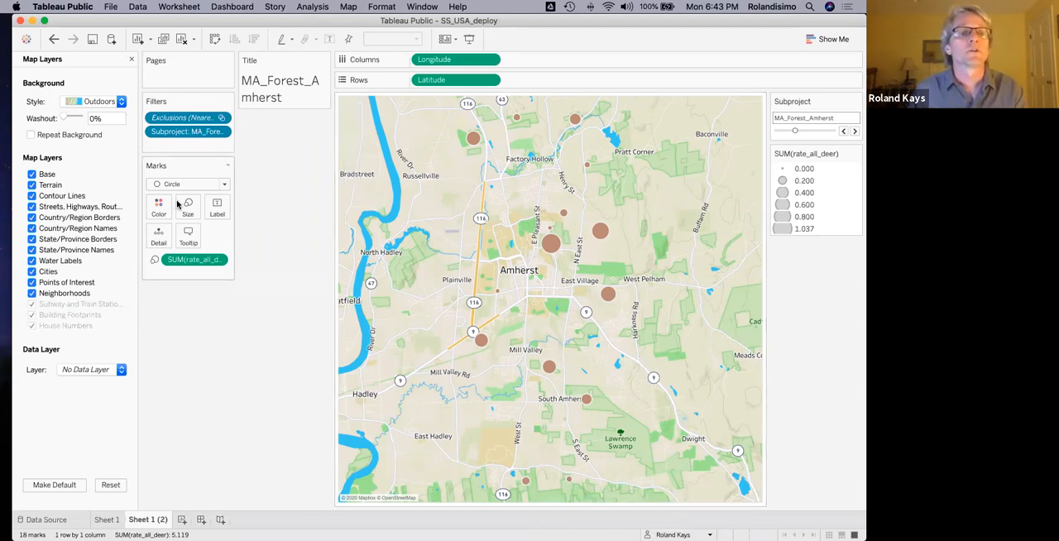
{"action": "left_click", "coordinate": [130, 60]}
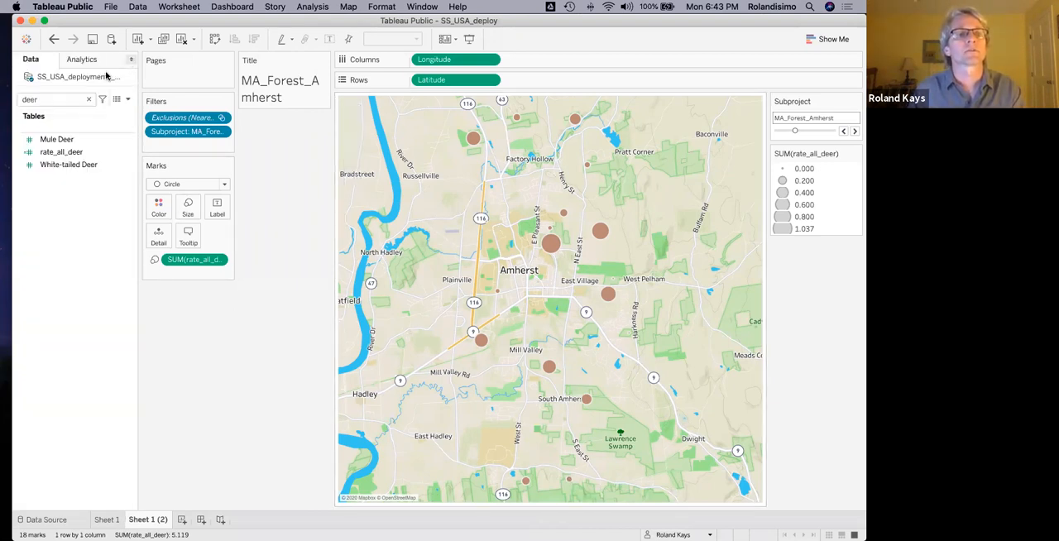
Find the building fields in the data list and color the map circles by Nearest Building M.
{"action": "left_click", "coordinate": [82, 59]}
{"action": "left_click", "coordinate": [31, 59]}
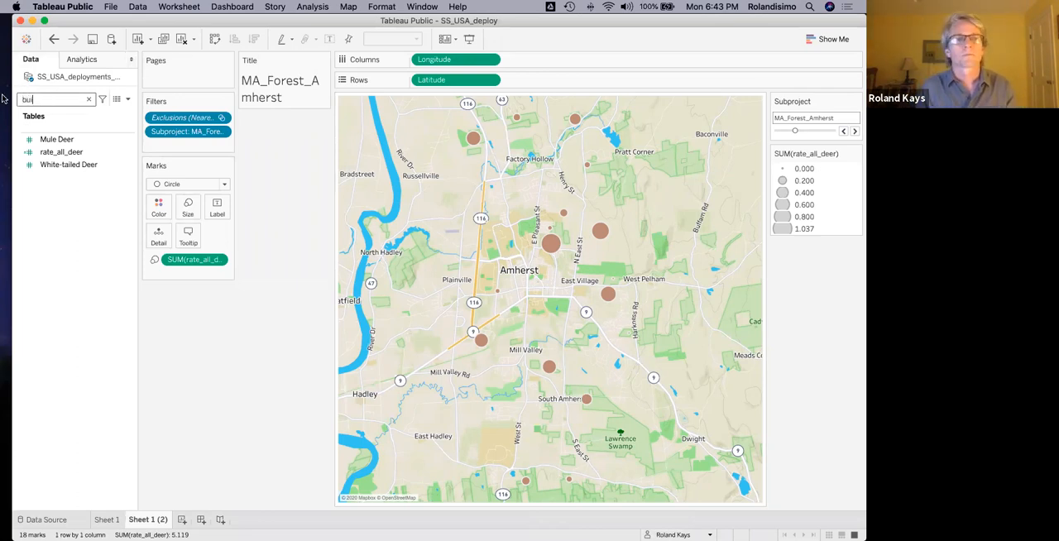
{"action": "type", "text": "d"}
{"action": "left_click", "coordinate": [74, 152]}
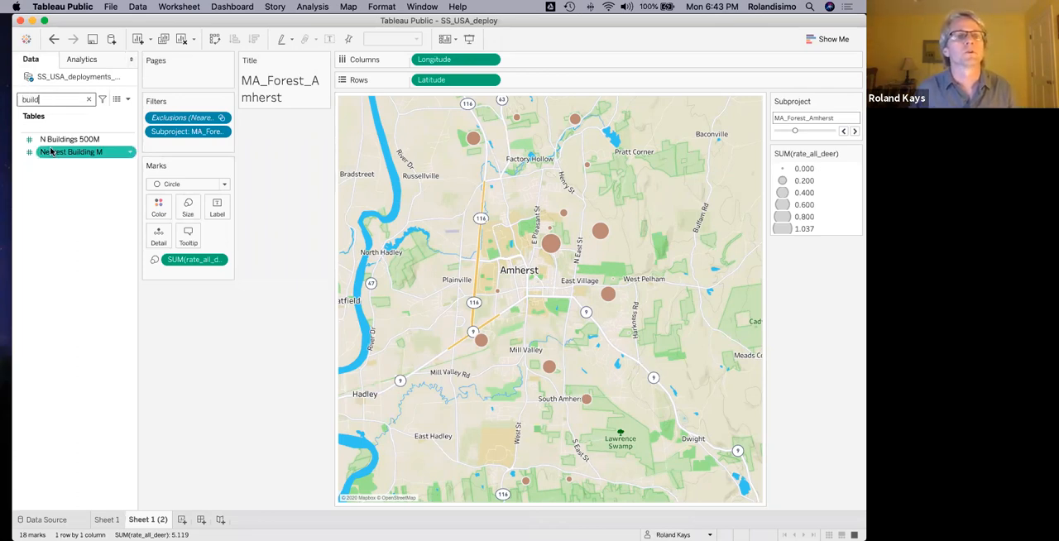
{"action": "left_click_drag", "start_coordinate": [116, 190], "coordinate": [150, 206]}
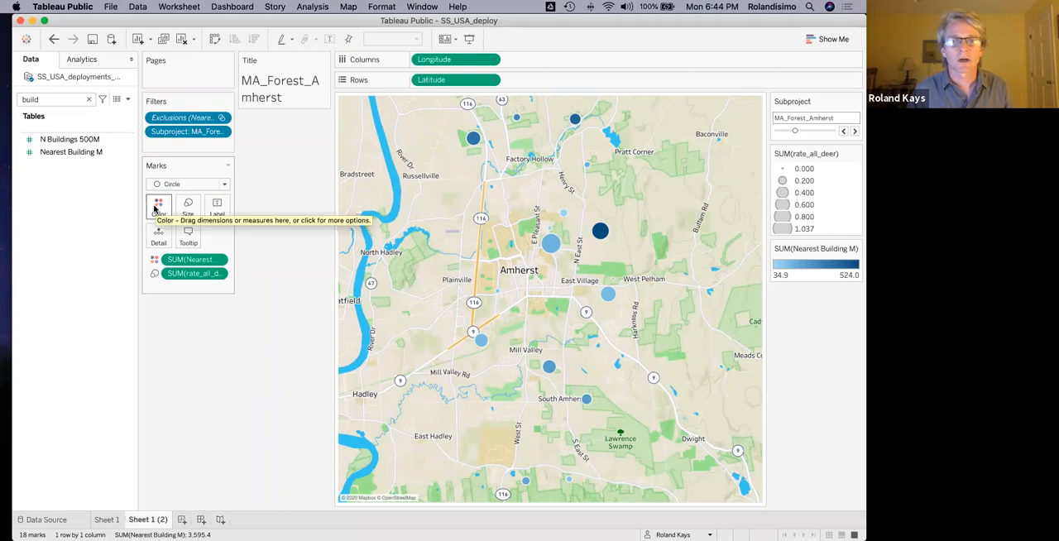
Apply the Orange-Blue Diverging palette to the map circles and advance the Subproject filter to MA_Forest_Grafton.
{"action": "left_click", "coordinate": [160, 212]}
{"action": "left_click", "coordinate": [181, 246]}
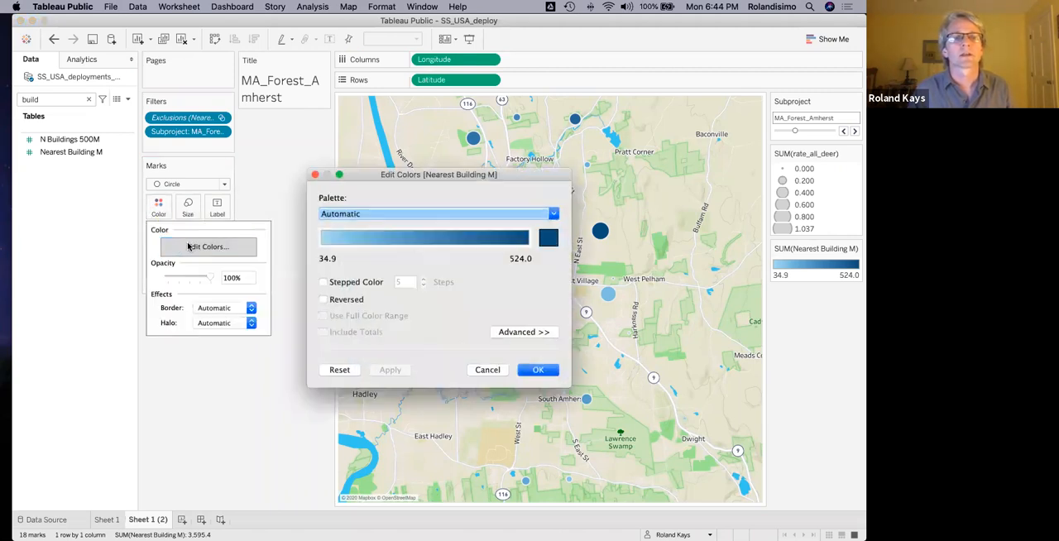
{"action": "left_click", "coordinate": [408, 213]}
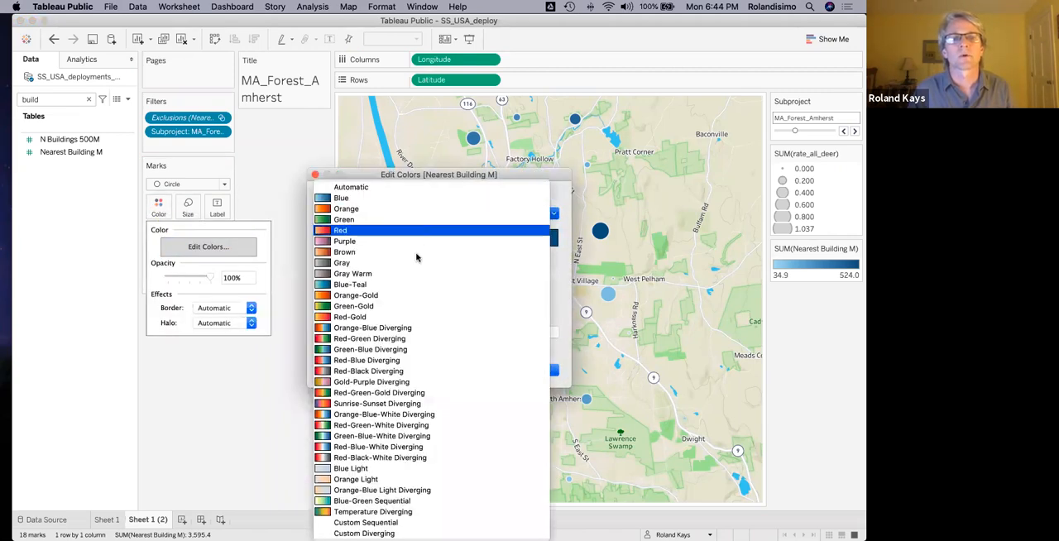
{"action": "left_click", "coordinate": [399, 329]}
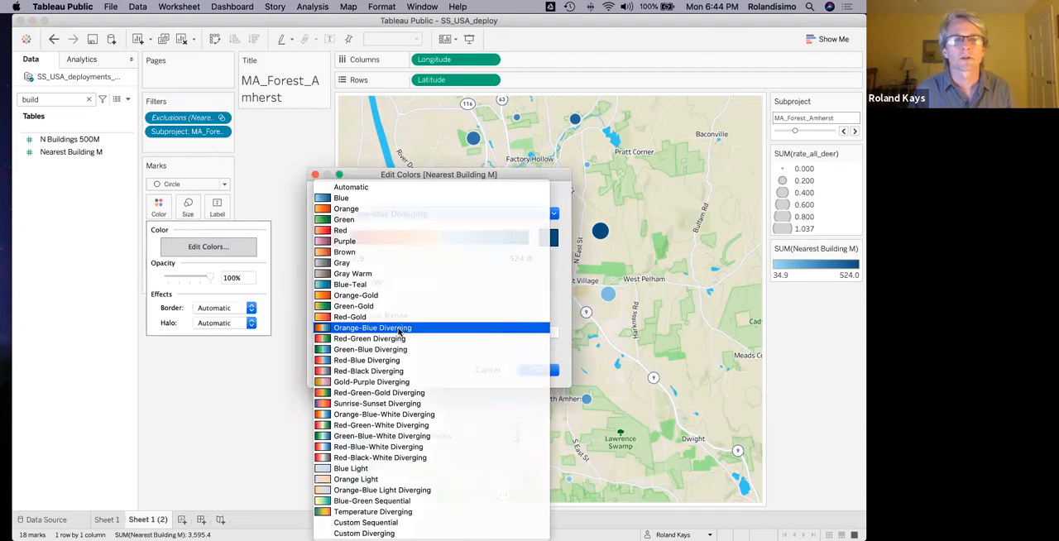
{"action": "left_click", "coordinate": [537, 369]}
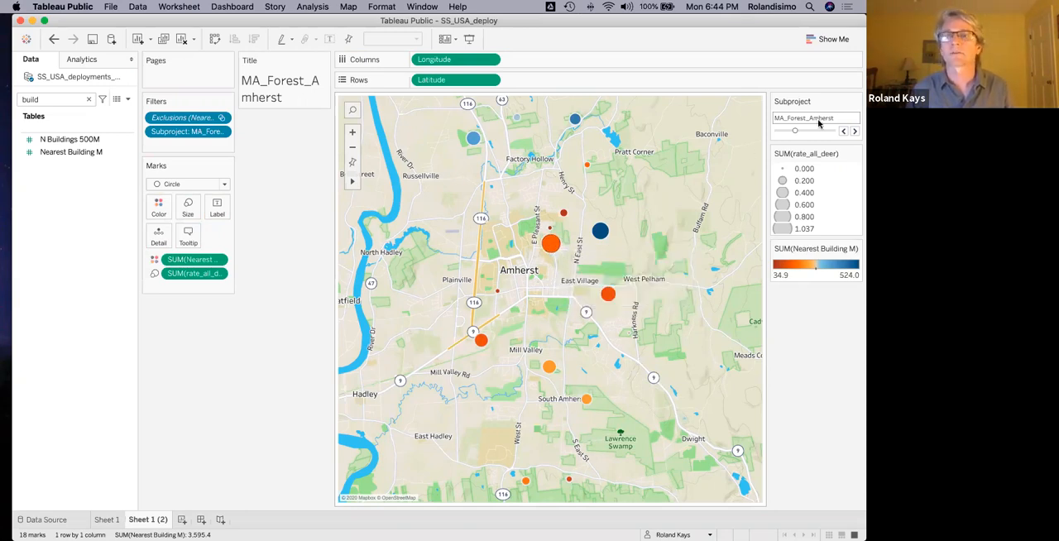
{"action": "left_click", "coordinate": [855, 133]}
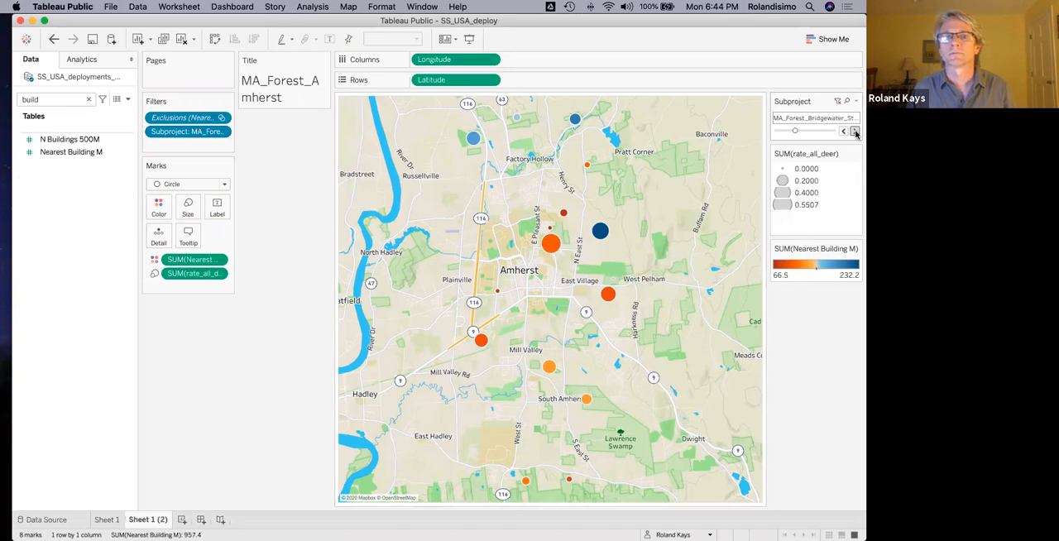
{"action": "left_click", "coordinate": [854, 133]}
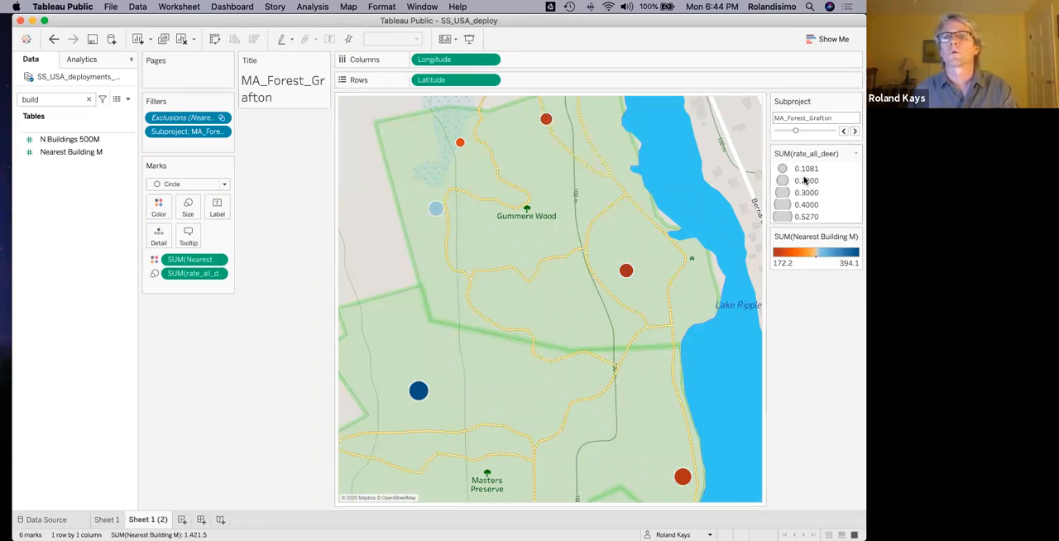
Create a dashboard with the Sheet 1 plots above the Sheet 1 (2) map, and advance each sheet's Subproject filter.
{"action": "left_click", "coordinate": [201, 520]}
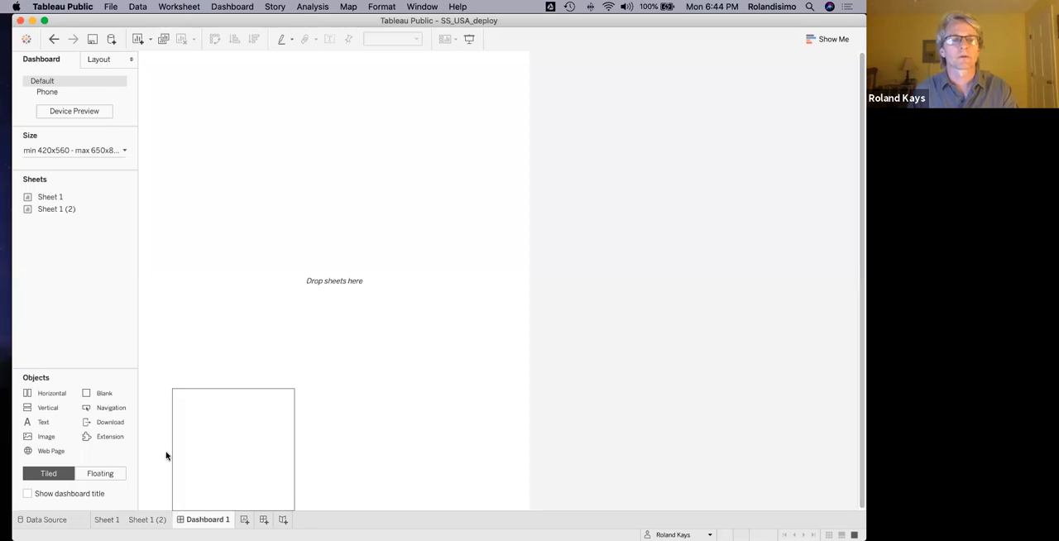
{"action": "left_click_drag", "start_coordinate": [38, 199], "coordinate": [177, 199]}
{"action": "left_click_drag", "start_coordinate": [55, 208], "coordinate": [284, 306]}
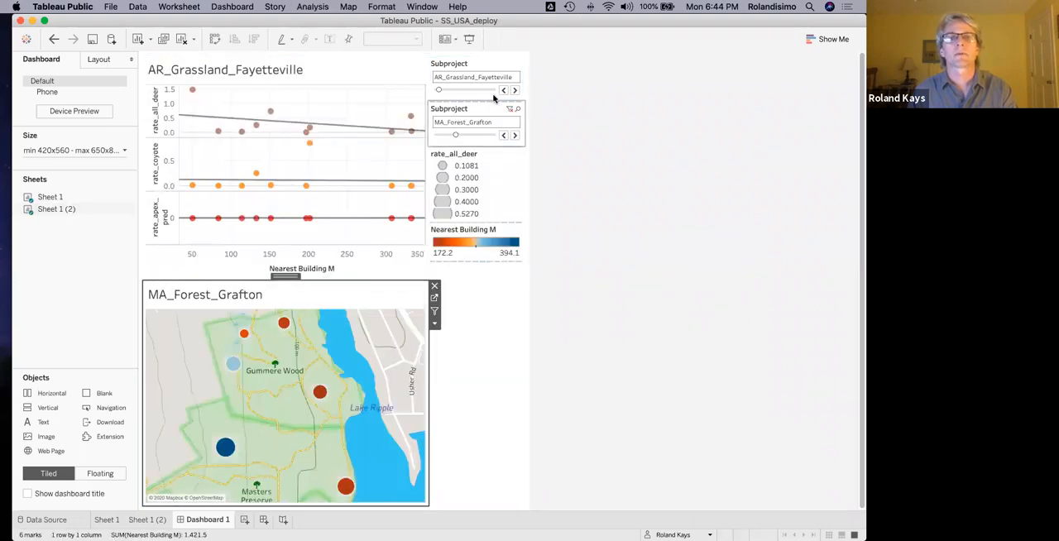
{"action": "left_click", "coordinate": [513, 136]}
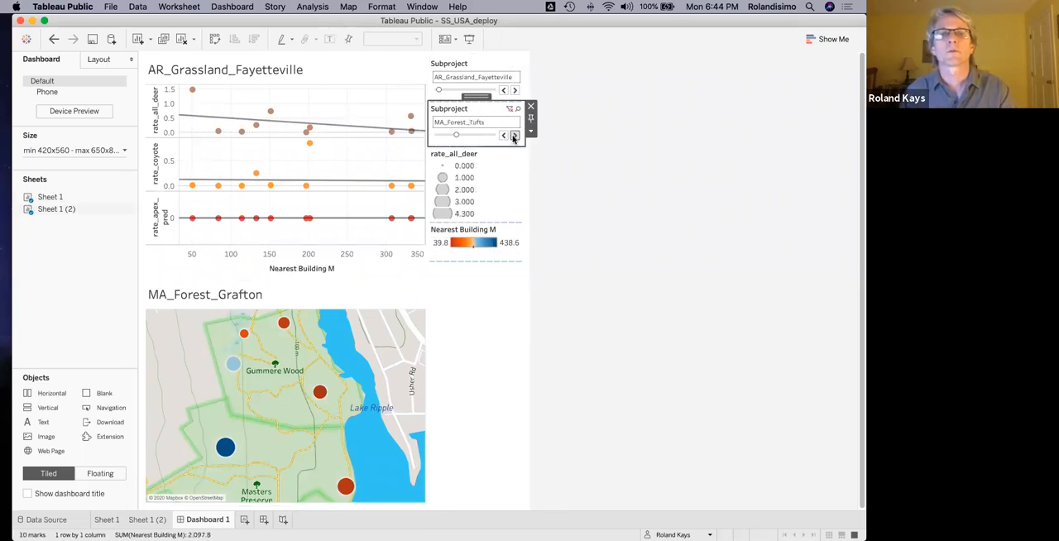
{"action": "left_click", "coordinate": [513, 90]}
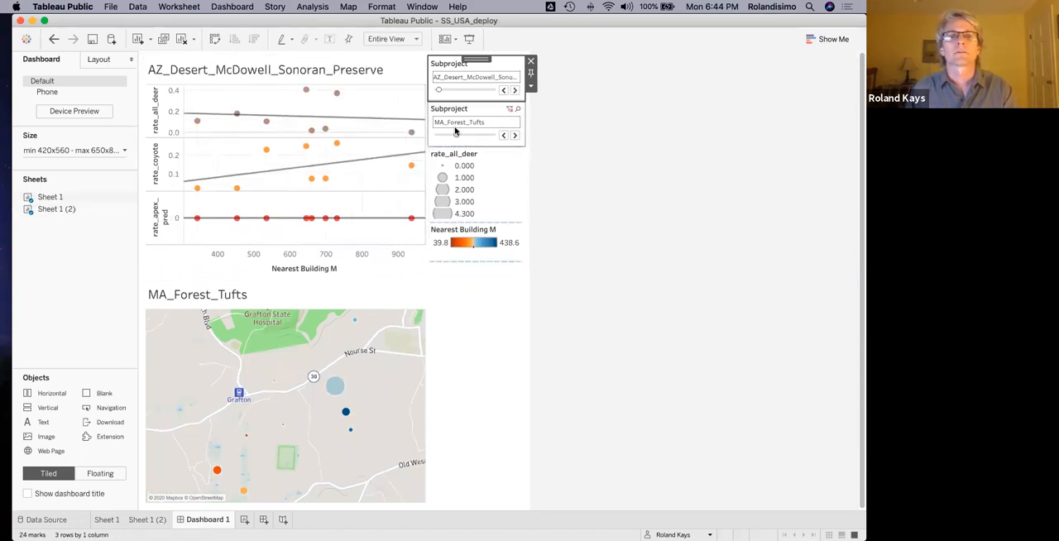
On Sheet 1, apply the Subproject filter to all worksheets using this data source.
{"action": "left_click", "coordinate": [106, 521]}
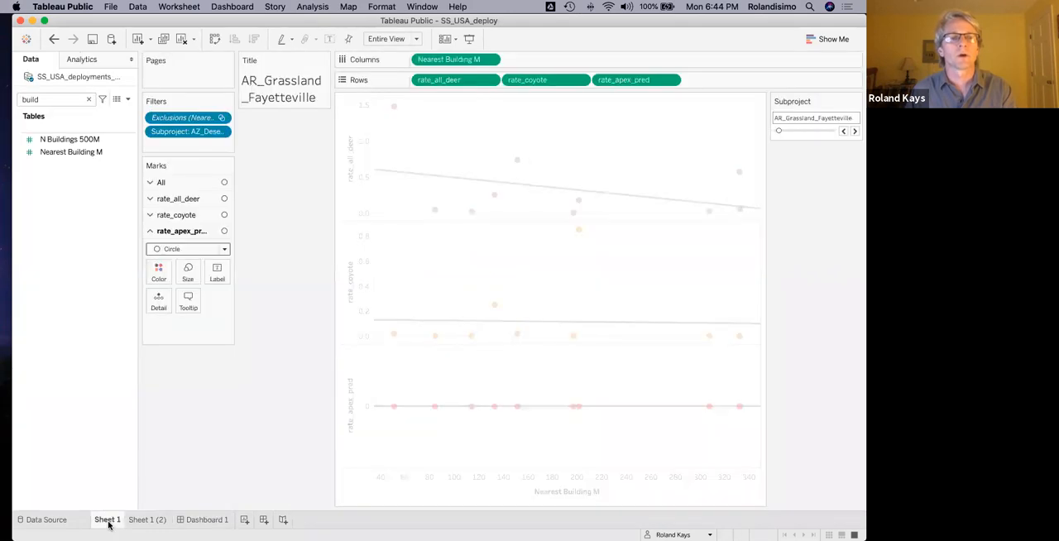
{"action": "left_click", "coordinate": [229, 101]}
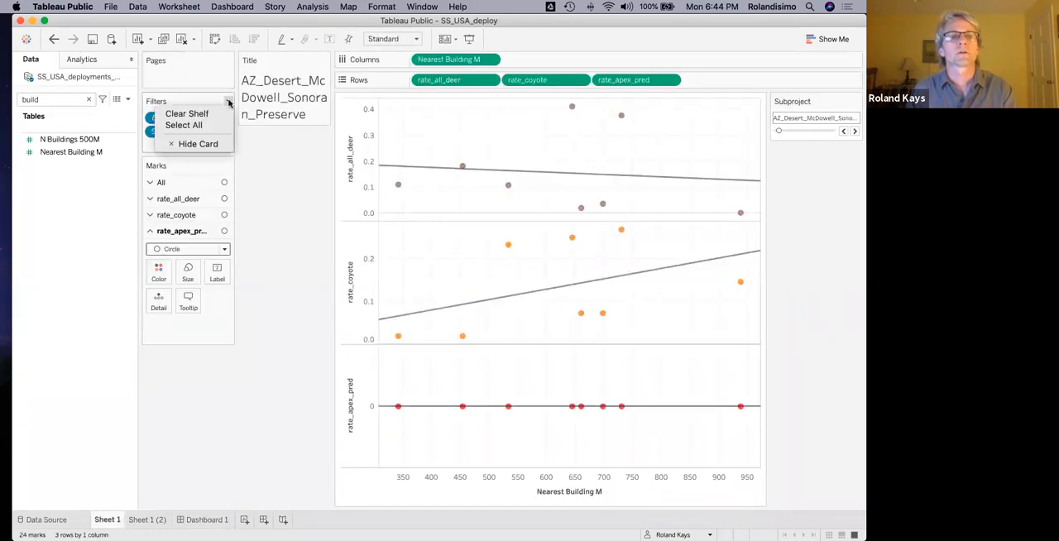
{"action": "left_click", "coordinate": [222, 132]}
{"action": "left_click", "coordinate": [222, 132]}
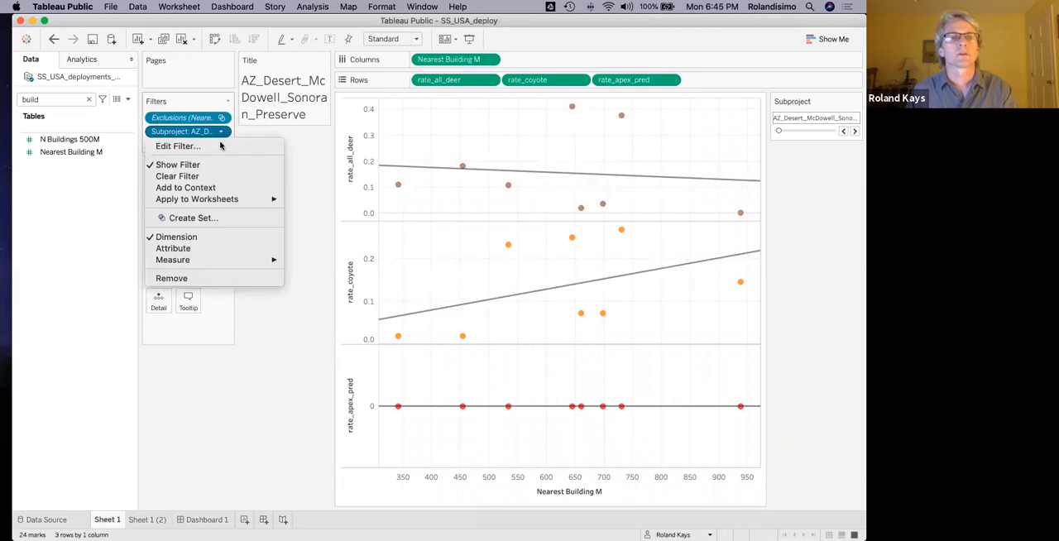
{"action": "mouse_move", "coordinate": [220, 200]}
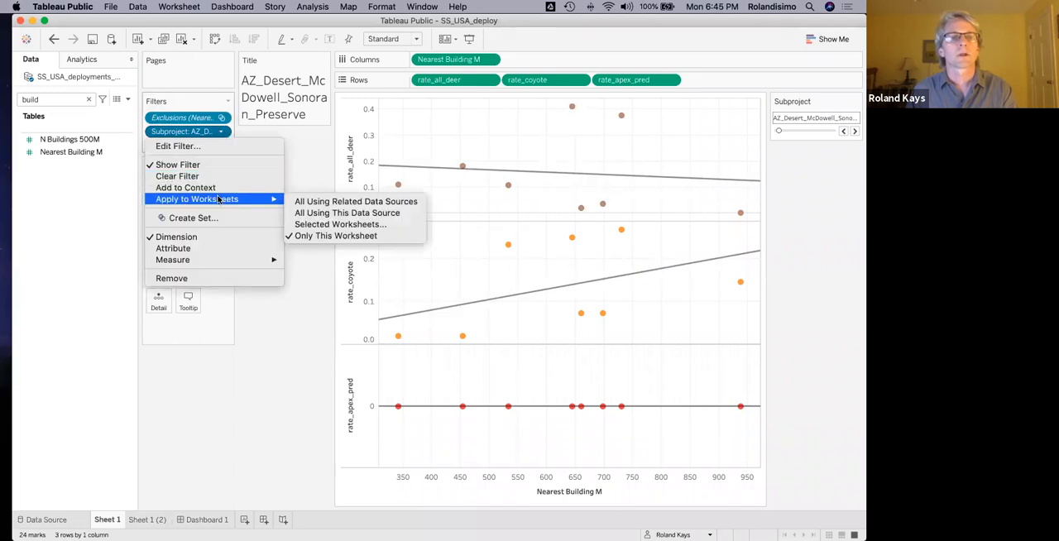
{"action": "left_click", "coordinate": [320, 217]}
Back on the dashboard, advance the shared Subproject filter to AZ_Grassland_Vermilion_Cliffs and remove the duplicate Subproject filter control.
{"action": "left_click", "coordinate": [199, 521]}
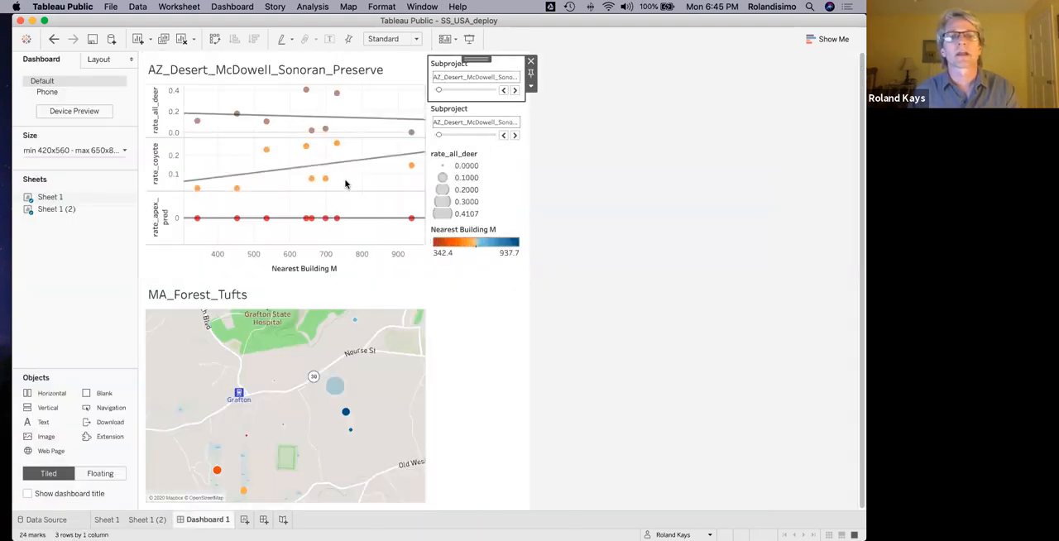
{"action": "left_click", "coordinate": [515, 90]}
{"action": "left_click", "coordinate": [515, 89]}
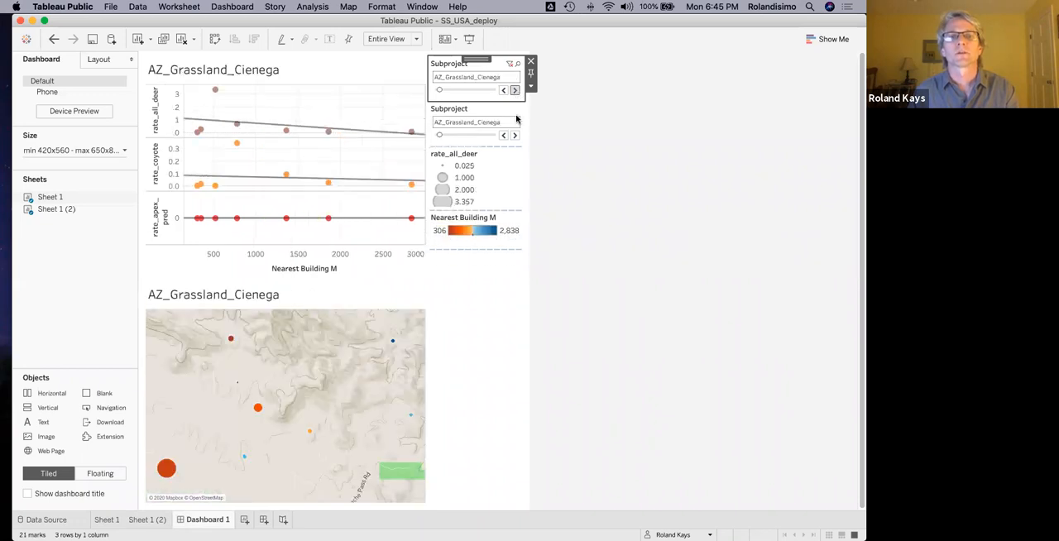
{"action": "left_click", "coordinate": [487, 111]}
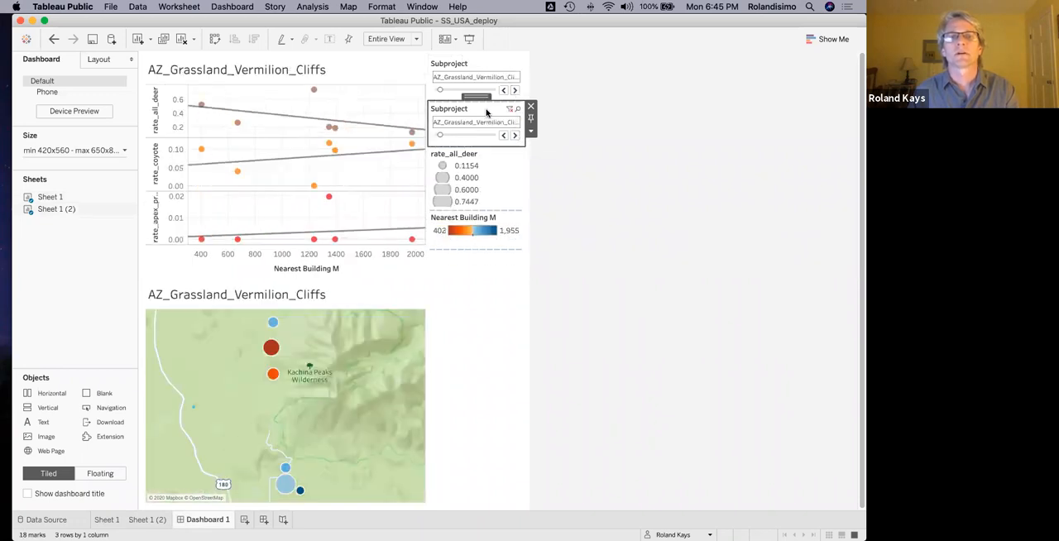
{"action": "left_click", "coordinate": [530, 109]}
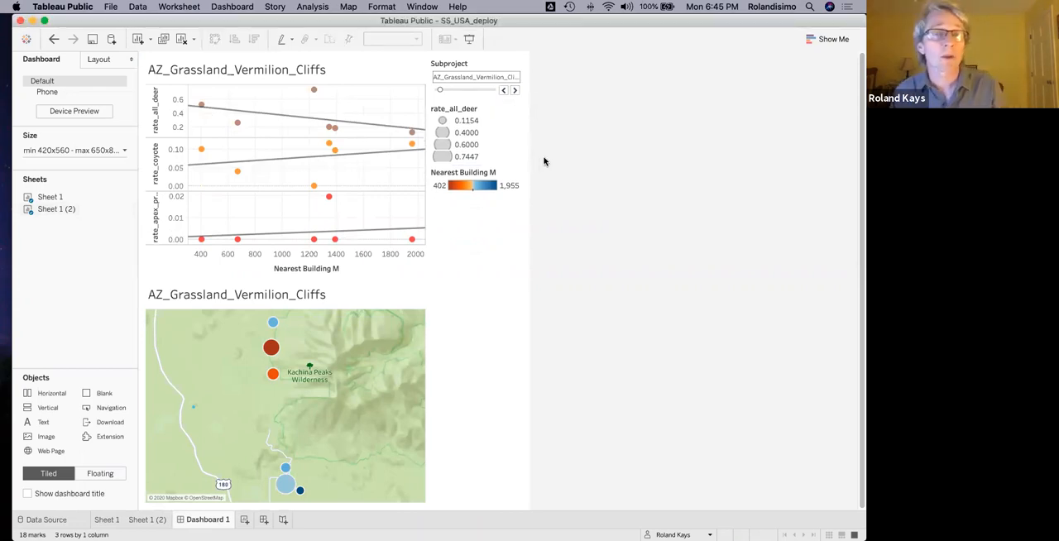
Browse the dashboard through subprojects including CA_Forest_Humboldt and NY_Forest_Black_Rock, and set the Subproject filter to NY_Forest_Paul_Smiths_College.
{"action": "left_click", "coordinate": [515, 90]}
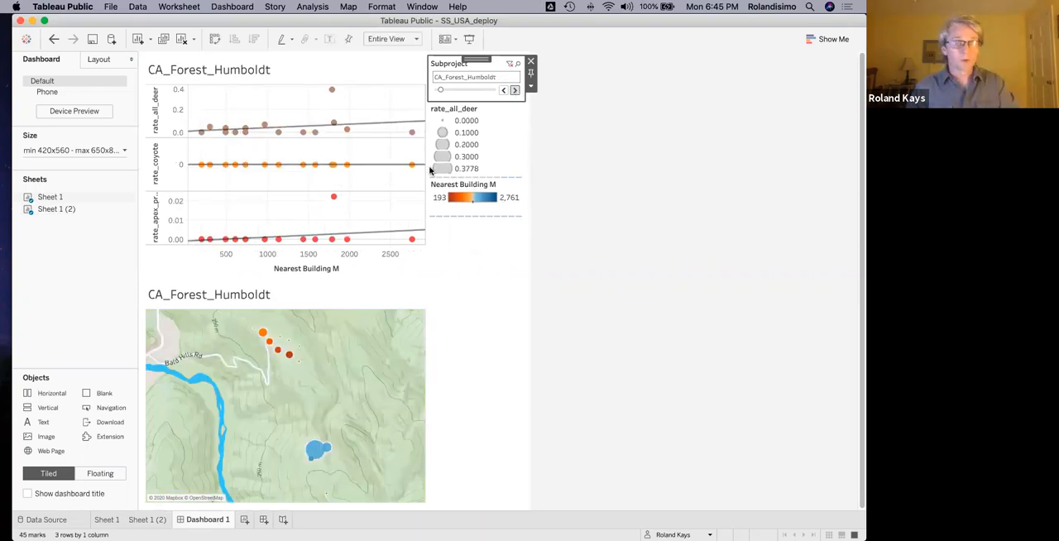
{"action": "mouse_move", "coordinate": [301, 342]}
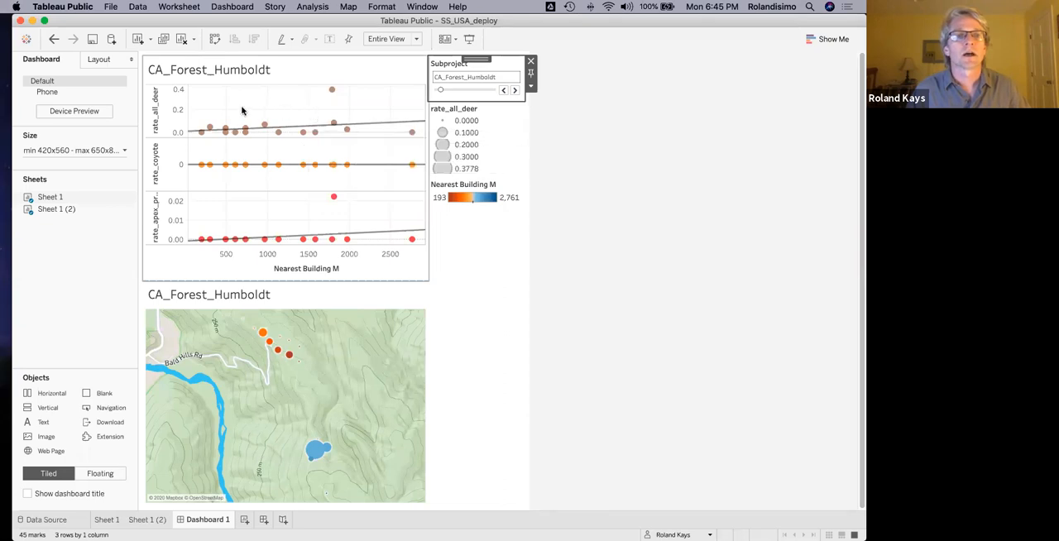
{"action": "left_click", "coordinate": [474, 89]}
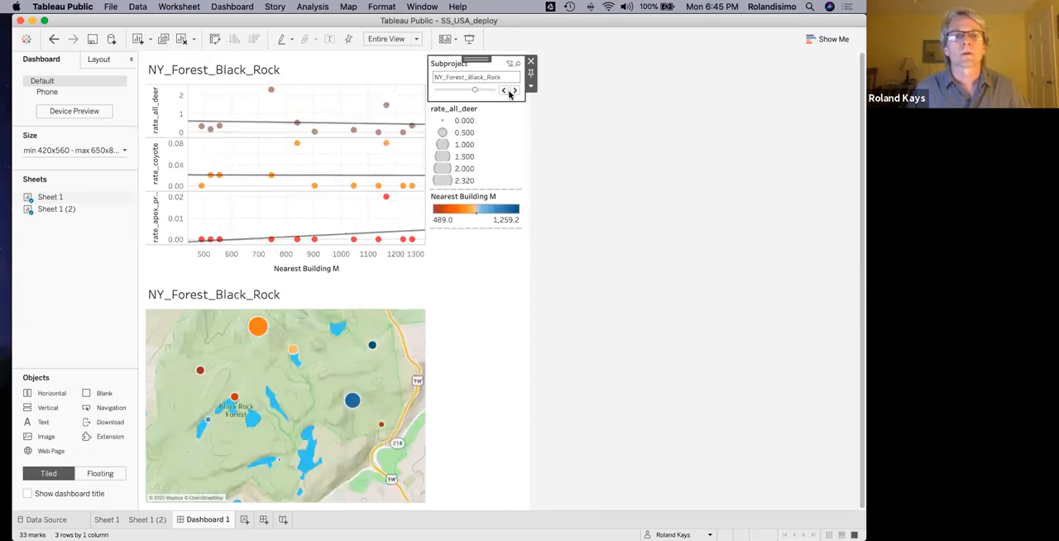
{"action": "left_click", "coordinate": [512, 91]}
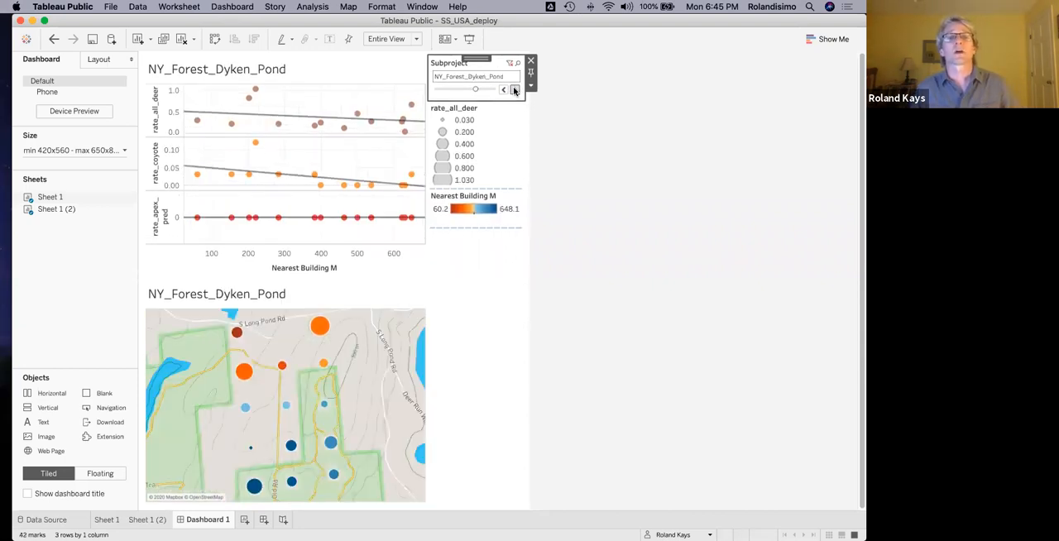
{"action": "left_click", "coordinate": [514, 91]}
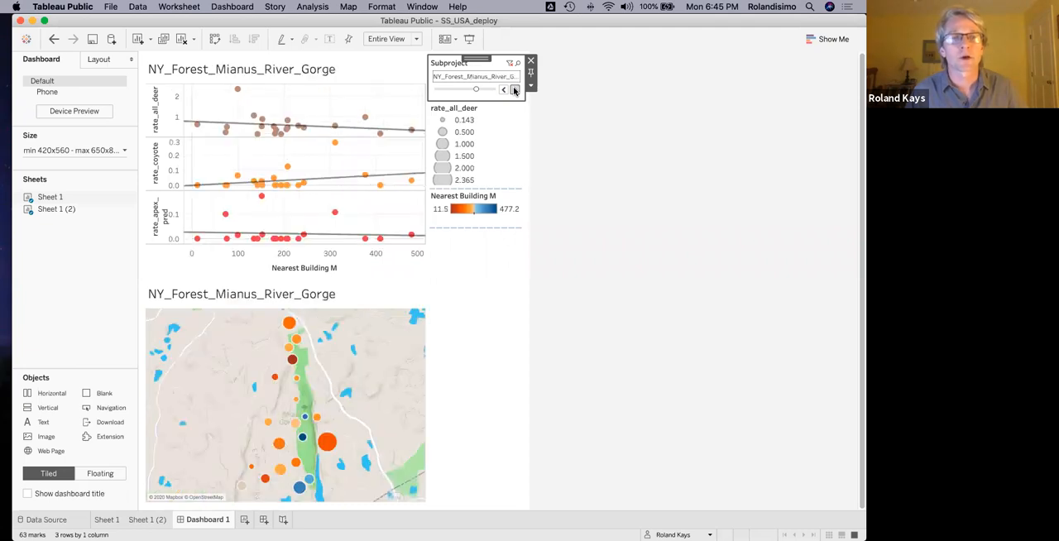
{"action": "left_click", "coordinate": [514, 90]}
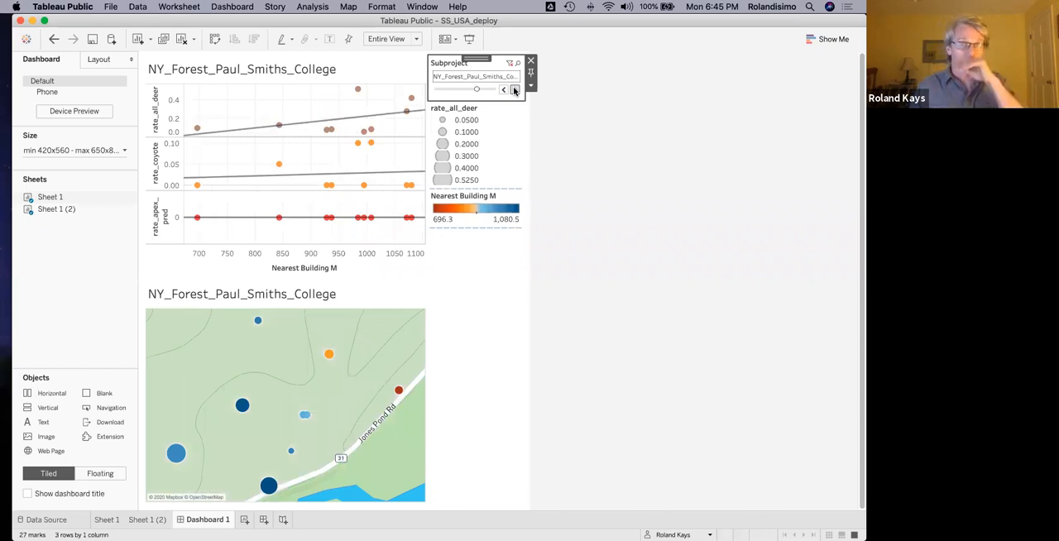
Save the workbook to Tableau Public as SS_USA_deploy, overwriting the existing workbook.
{"action": "left_click", "coordinate": [93, 39]}
{"action": "left_click", "coordinate": [519, 308]}
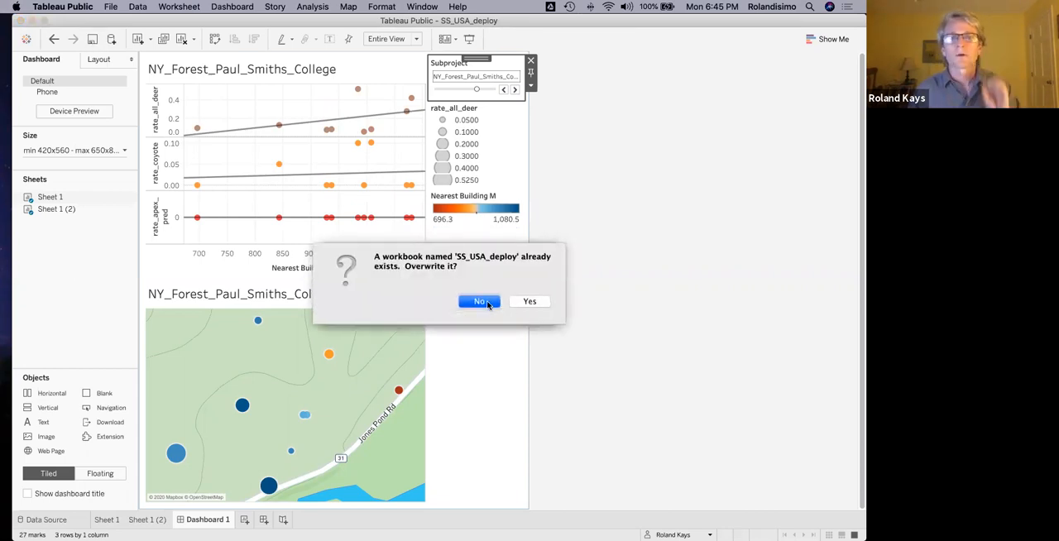
{"action": "left_click", "coordinate": [529, 302]}
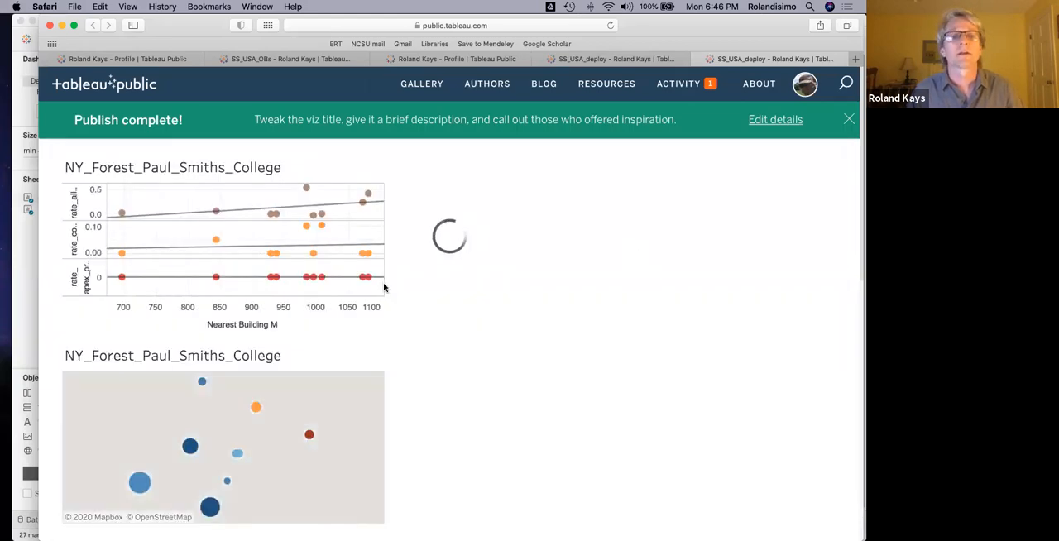
Examine the published dashboard's plots and map across subprojects from NY_Forest_Mianus_River_Gorge and MT_Arrow S Ranch to MT_autumn_White_Rock_2019.
{"action": "left_click", "coordinate": [476, 202]}
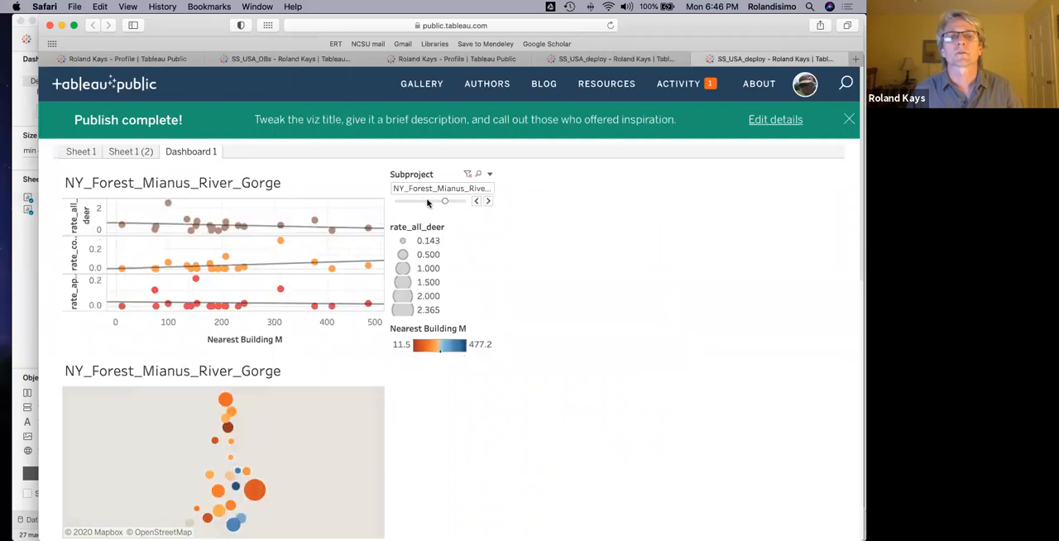
{"action": "left_click", "coordinate": [428, 202]}
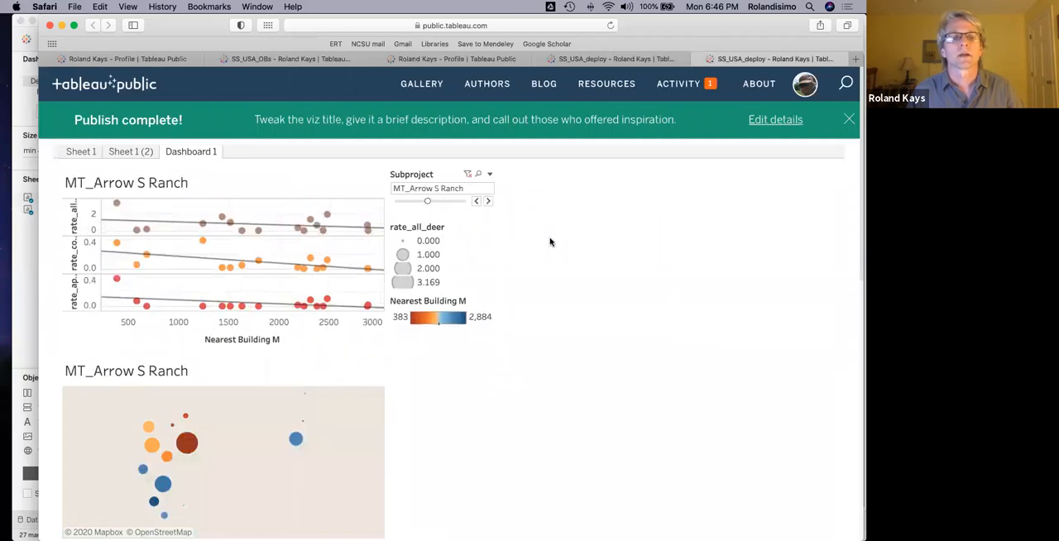
{"action": "scroll", "coordinate": [561, 251], "scroll_direction": "down", "scroll_amount": 2}
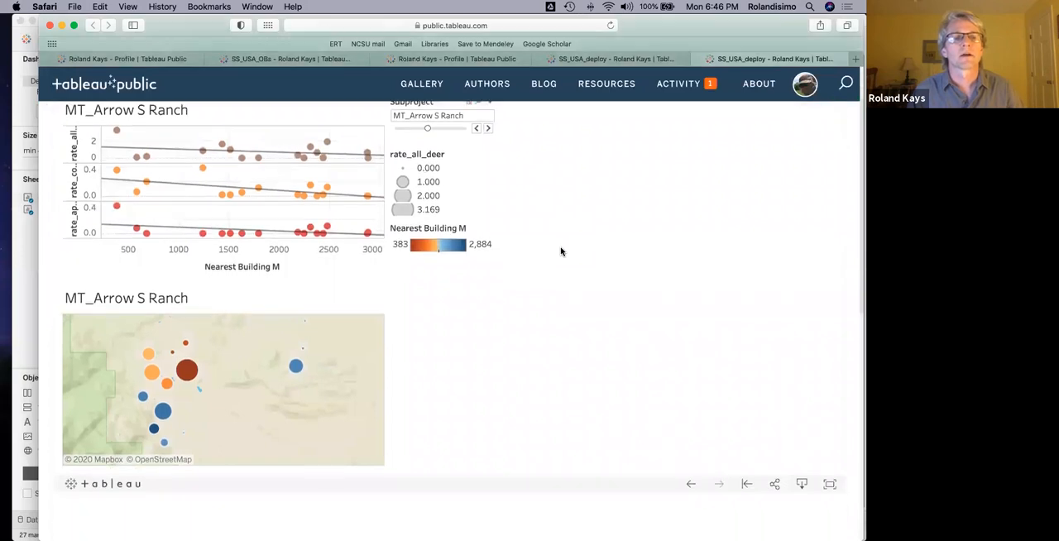
{"action": "scroll", "coordinate": [561, 251], "scroll_direction": "up", "scroll_amount": 1}
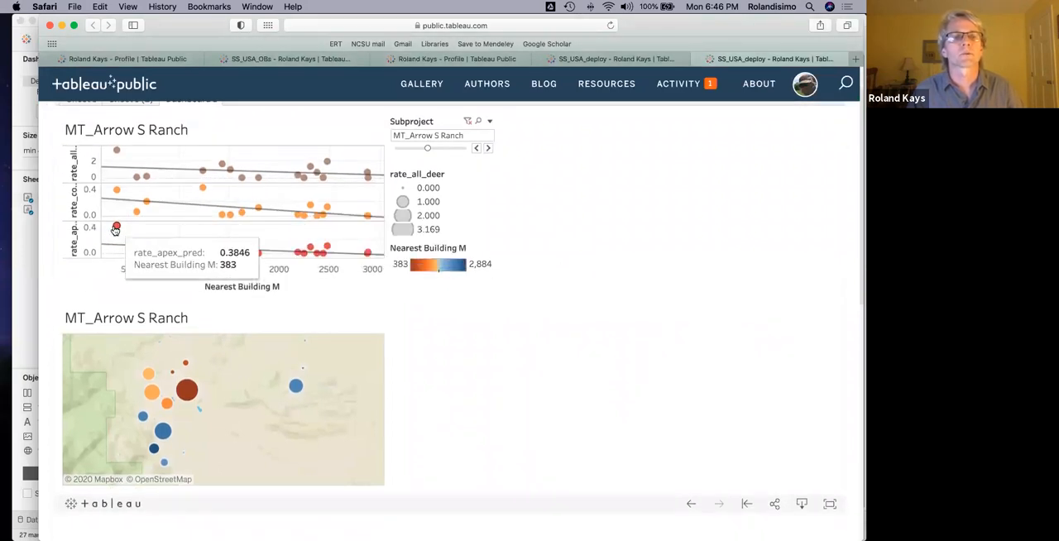
{"action": "left_click", "coordinate": [488, 148]}
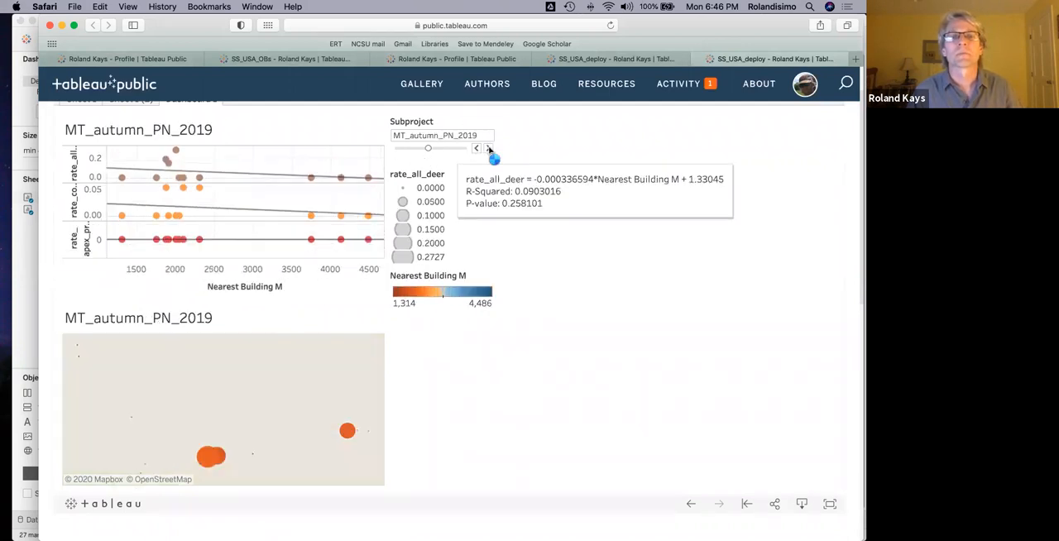
{"action": "left_click", "coordinate": [488, 148]}
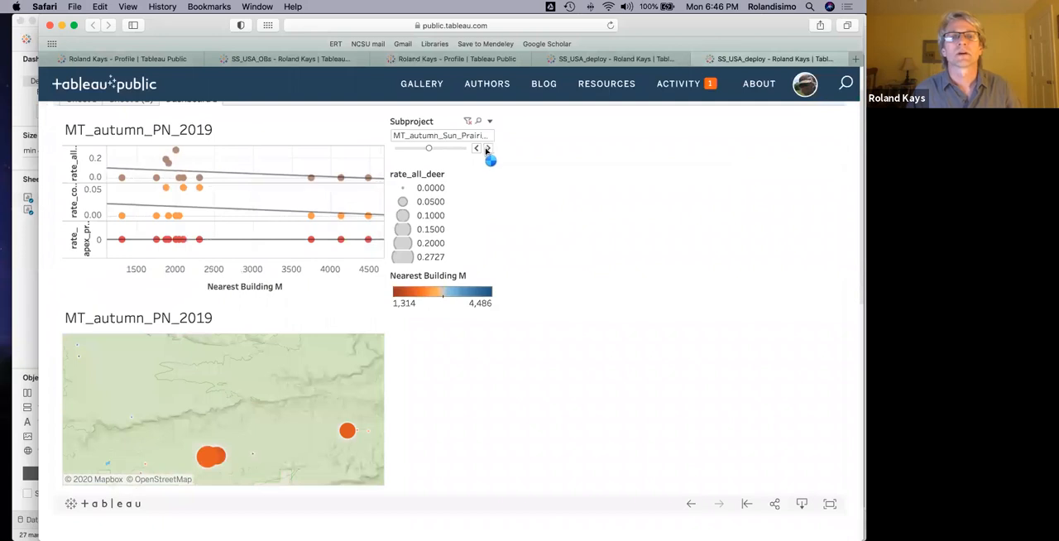
{"action": "left_click", "coordinate": [486, 149]}
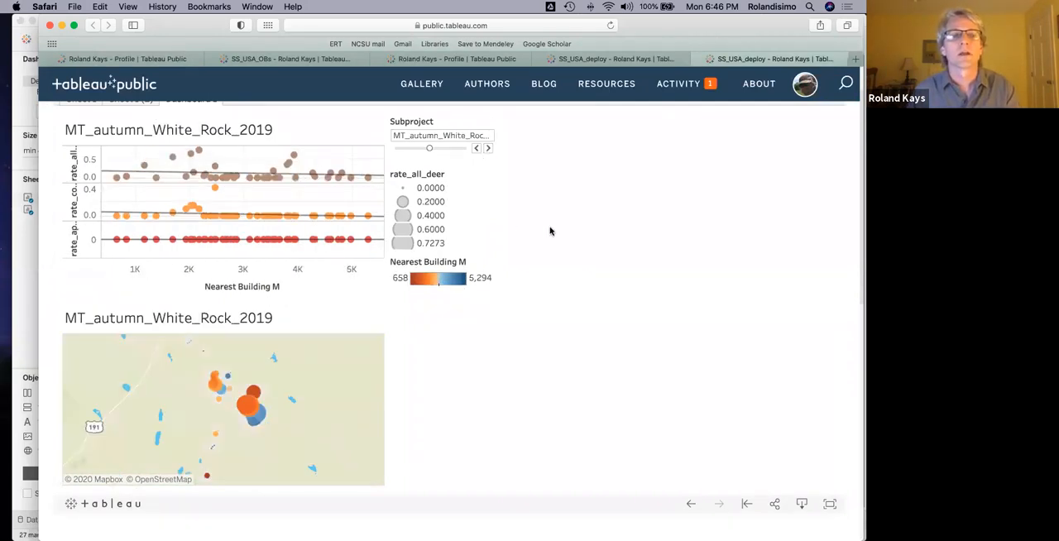
Edit the published viz's details to stop showing workbook sheets as tabs, and save the change.
{"action": "scroll", "coordinate": [552, 231], "scroll_direction": "up", "scroll_amount": 1}
{"action": "scroll", "coordinate": [551, 232], "scroll_direction": "up", "scroll_amount": 1}
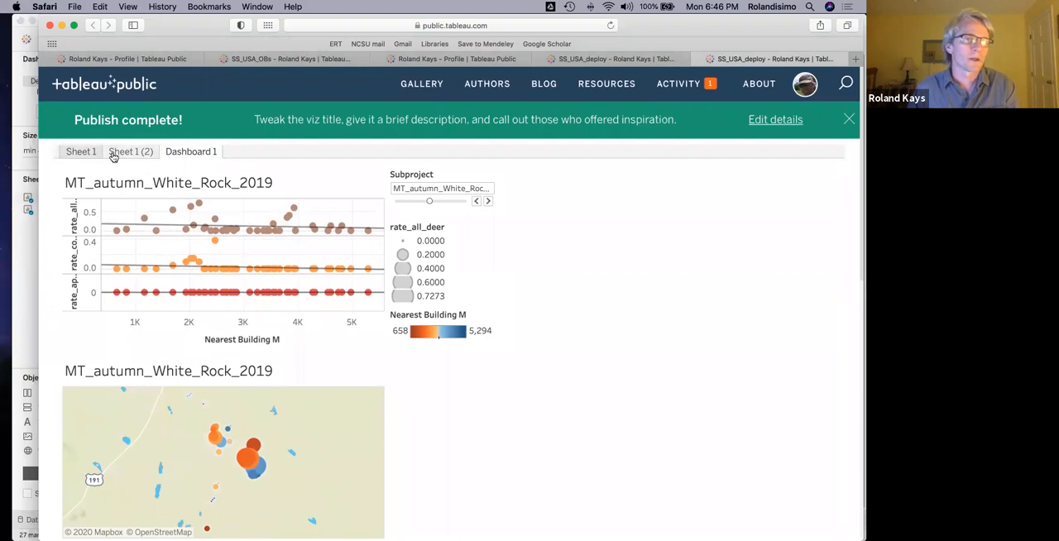
{"action": "scroll", "coordinate": [628, 232], "scroll_direction": "down", "scroll_amount": 10}
{"action": "scroll", "coordinate": [629, 231], "scroll_direction": "up", "scroll_amount": 3}
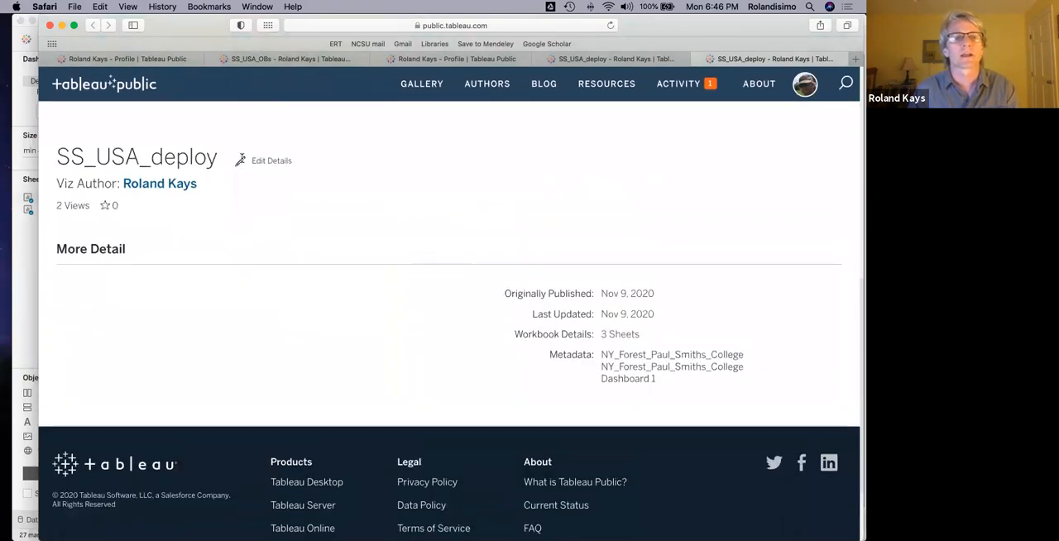
{"action": "left_click", "coordinate": [240, 160]}
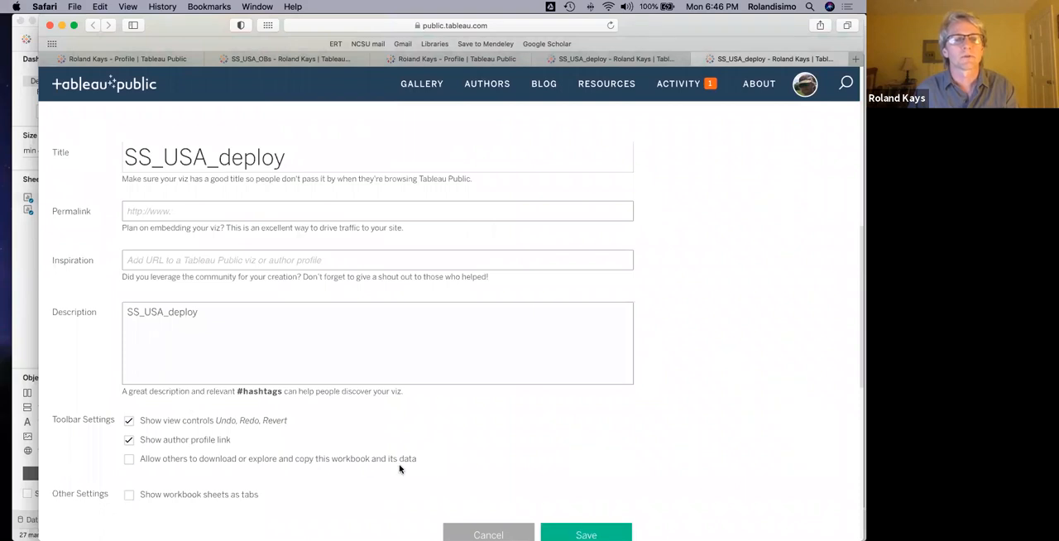
{"action": "left_click", "coordinate": [594, 531]}
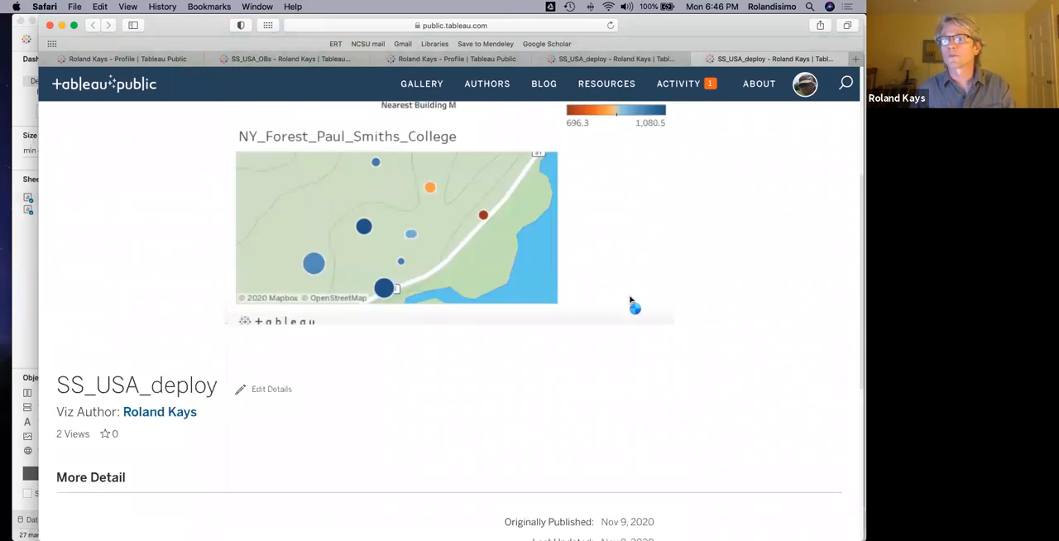